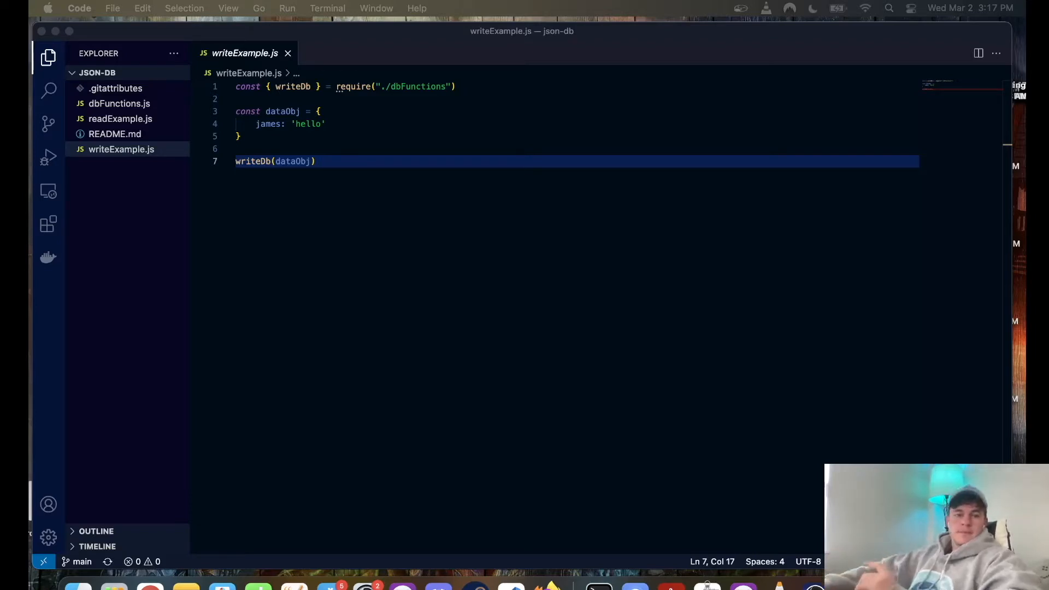
Review readDb in dbFunctions.js and its dbName = 'db.json' default parameter.
{"action": "left_click", "coordinate": [739, 414]}
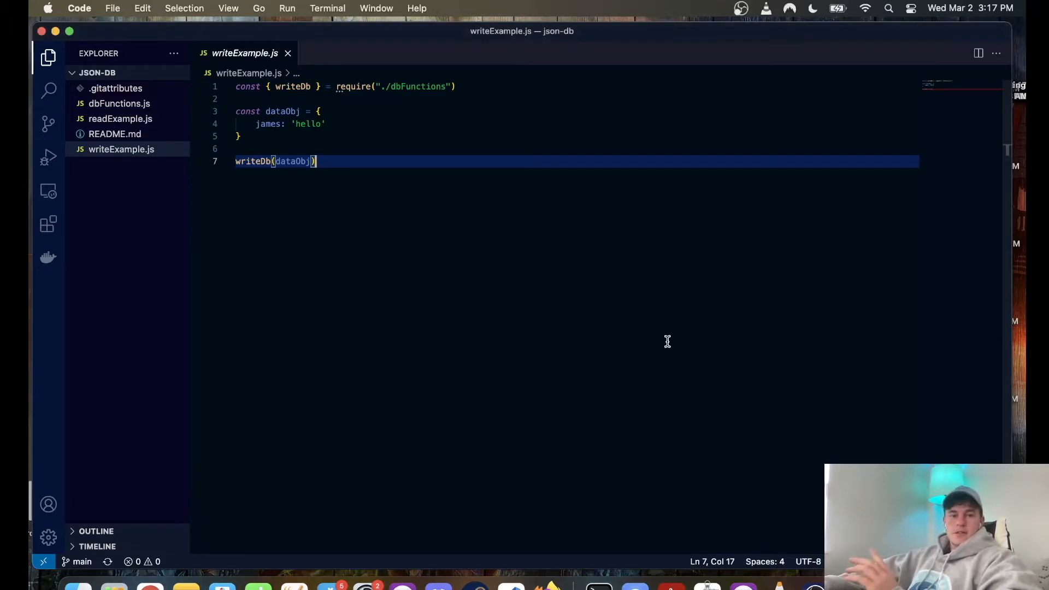
{"action": "left_click", "coordinate": [107, 107]}
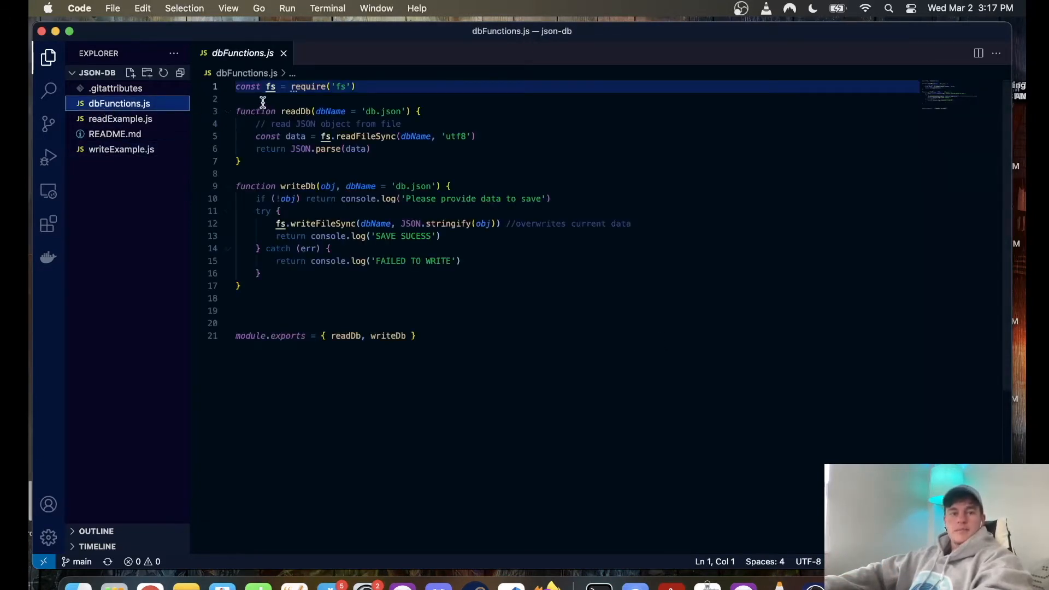
{"action": "double_click", "coordinate": [304, 111]}
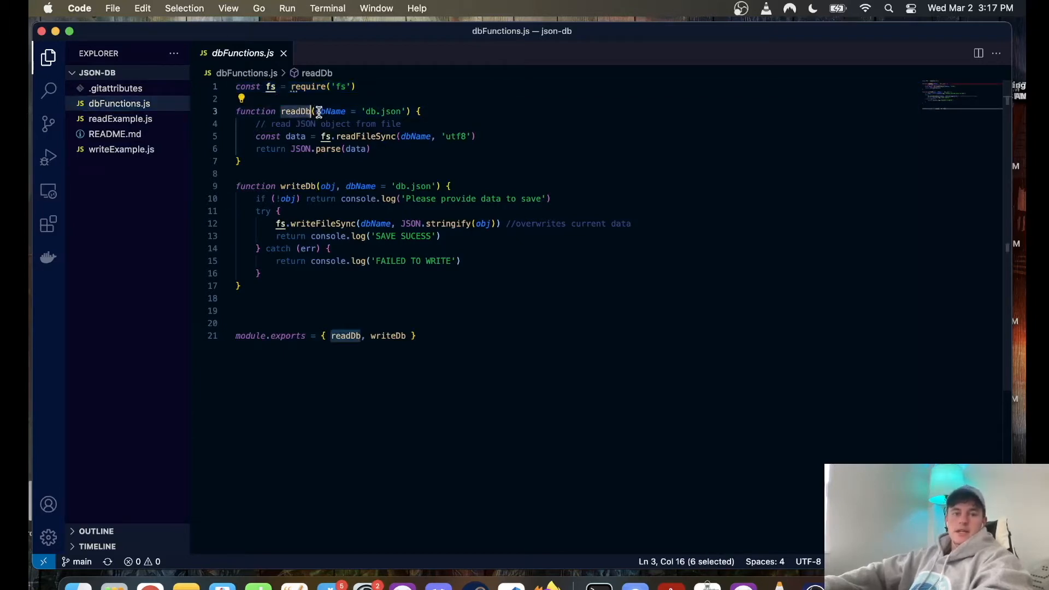
{"action": "left_click_drag", "start_coordinate": [318, 112], "coordinate": [401, 109]}
{"action": "left_click", "coordinate": [367, 112]}
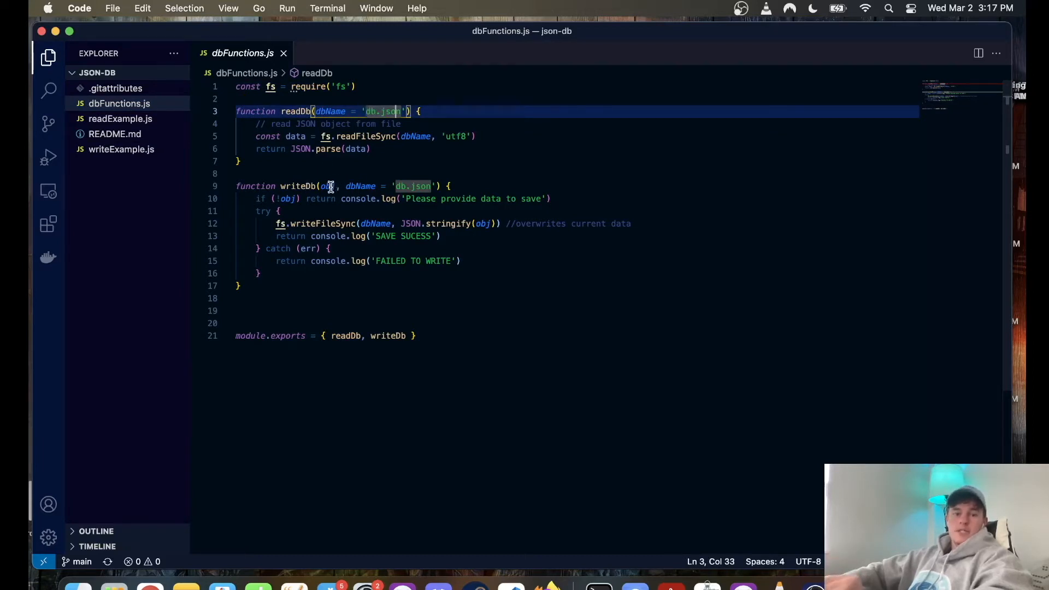
Review writeDb's obj and dbName parameters, its guard clause and the writeFileSync call.
{"action": "double_click", "coordinate": [330, 188]}
{"action": "left_click_drag", "start_coordinate": [345, 187], "coordinate": [438, 187]}
{"action": "left_click", "coordinate": [409, 187]}
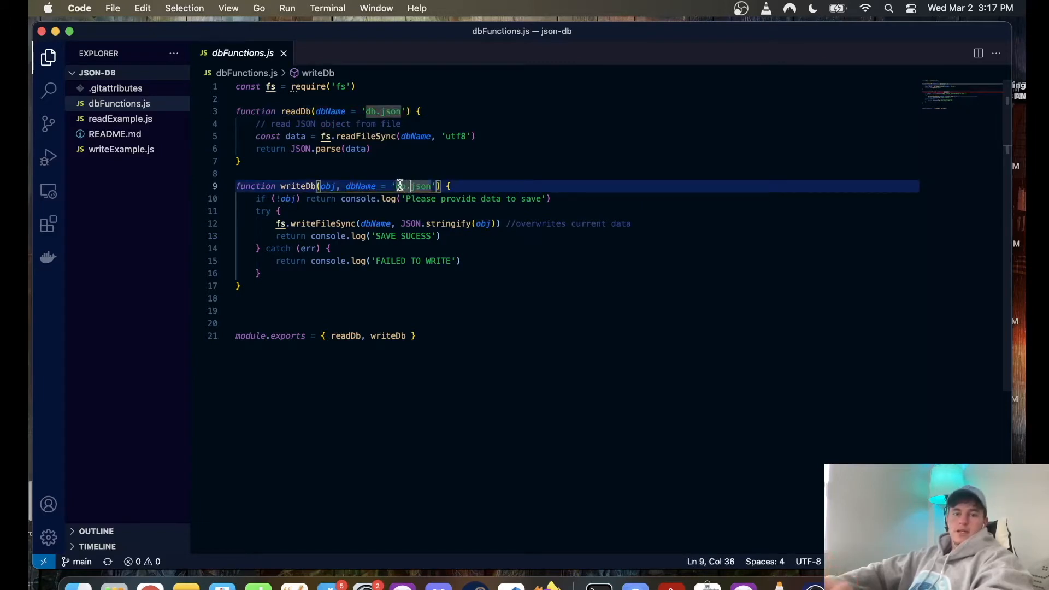
{"action": "left_click_drag", "start_coordinate": [348, 185], "coordinate": [236, 174]}
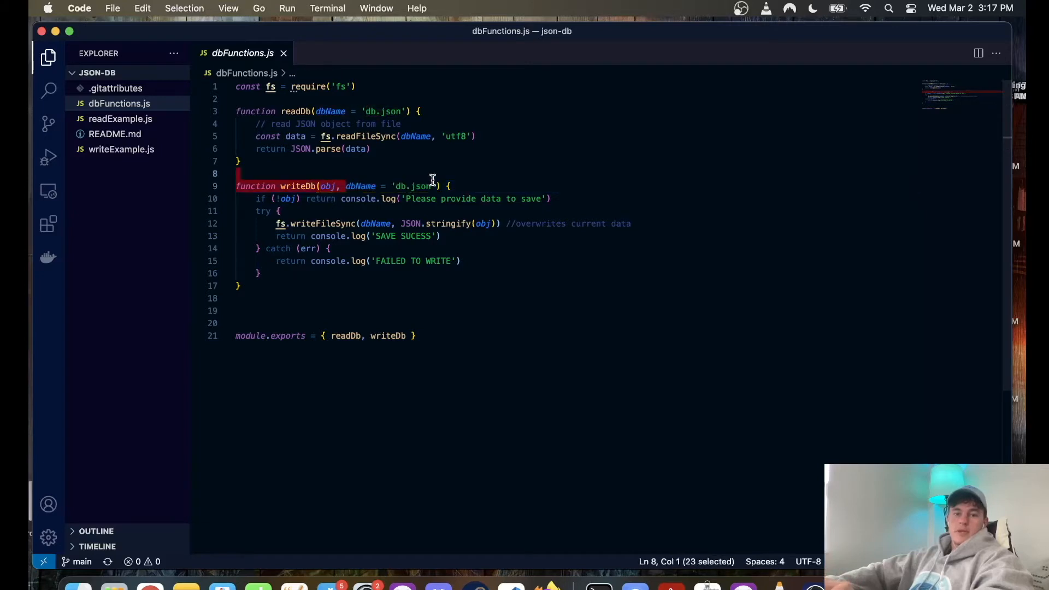
{"action": "left_click", "coordinate": [428, 186]}
{"action": "left_click", "coordinate": [344, 200]}
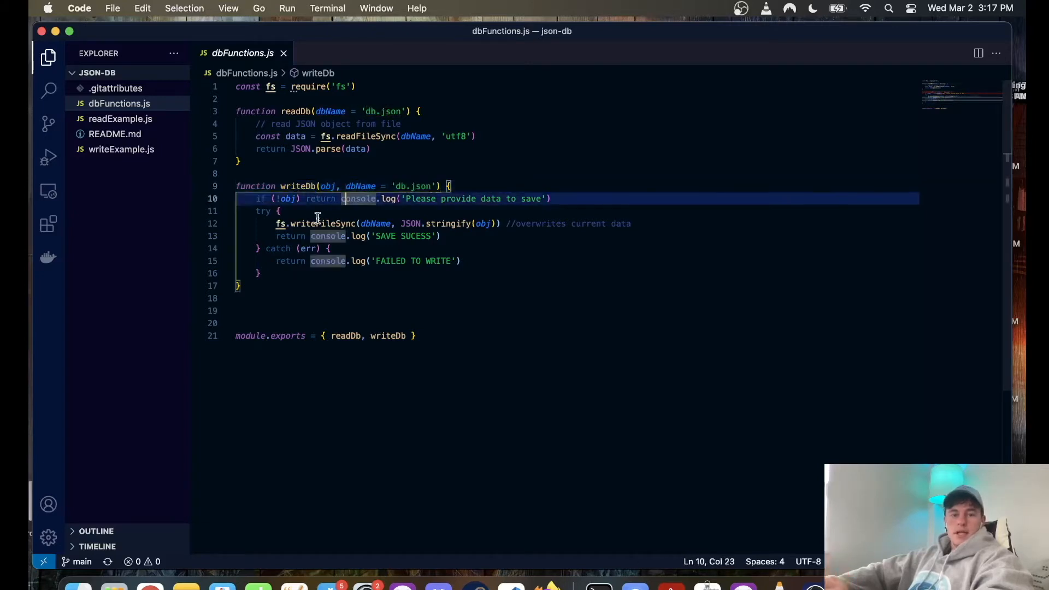
{"action": "left_click", "coordinate": [316, 223]}
{"action": "left_click", "coordinate": [431, 223]}
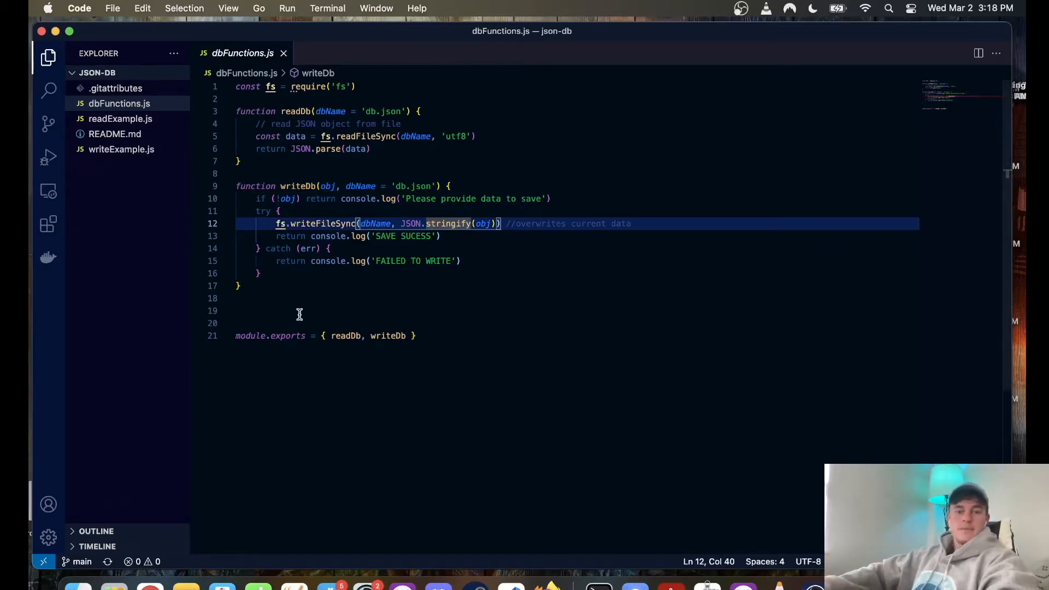
Start an integrated terminal and review writeExample.js's dataObj and writeDb call, then readExample.js.
{"action": "left_click", "coordinate": [328, 9]}
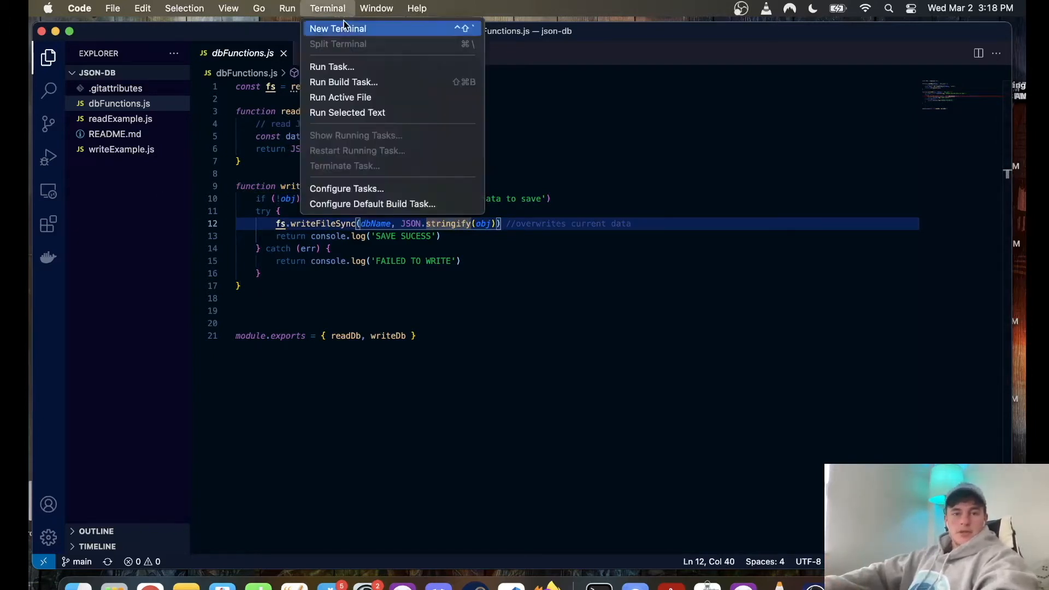
{"action": "left_click", "coordinate": [340, 28]}
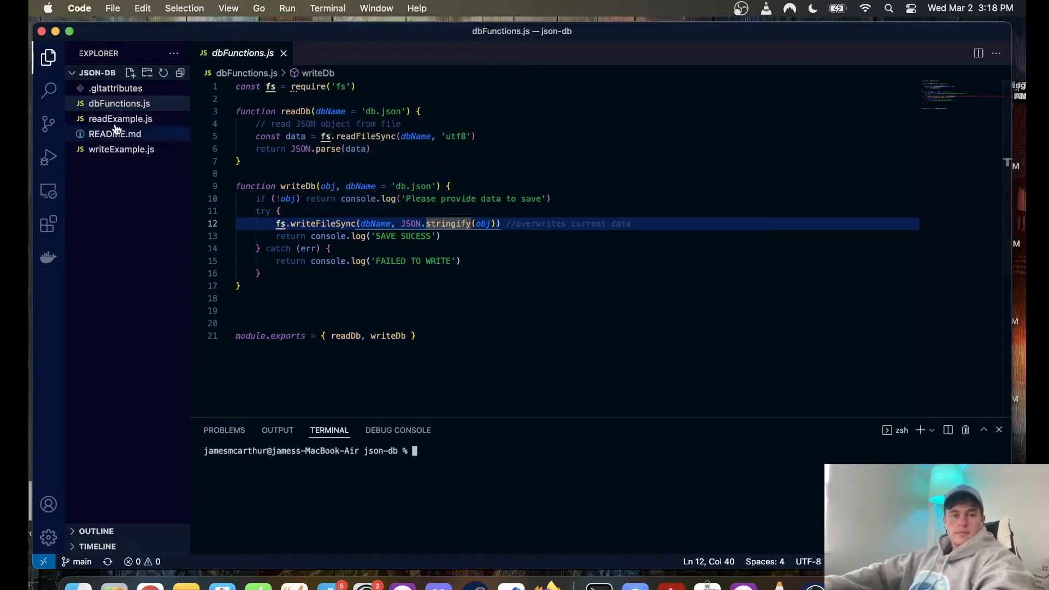
{"action": "left_click", "coordinate": [123, 150]}
{"action": "left_click_drag", "start_coordinate": [264, 115], "coordinate": [324, 136]}
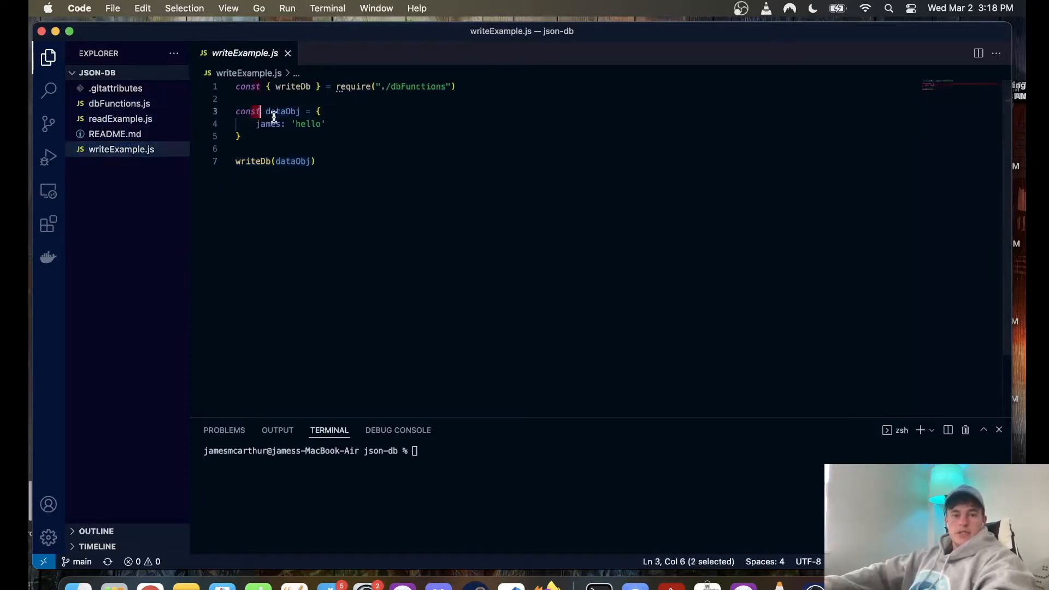
{"action": "left_click", "coordinate": [320, 136]}
{"action": "left_click", "coordinate": [295, 161]}
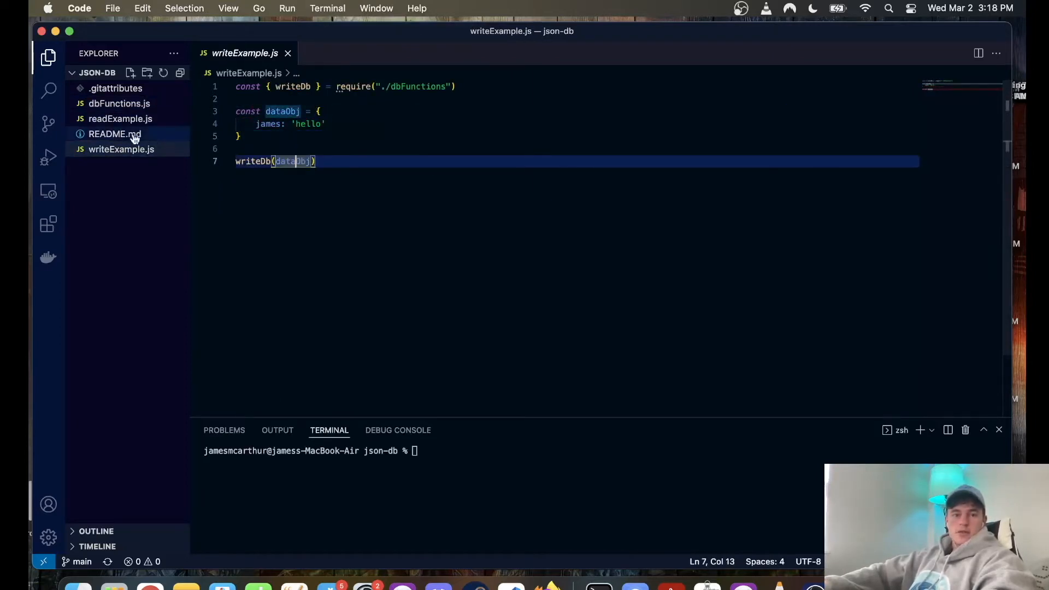
{"action": "left_click", "coordinate": [127, 120]}
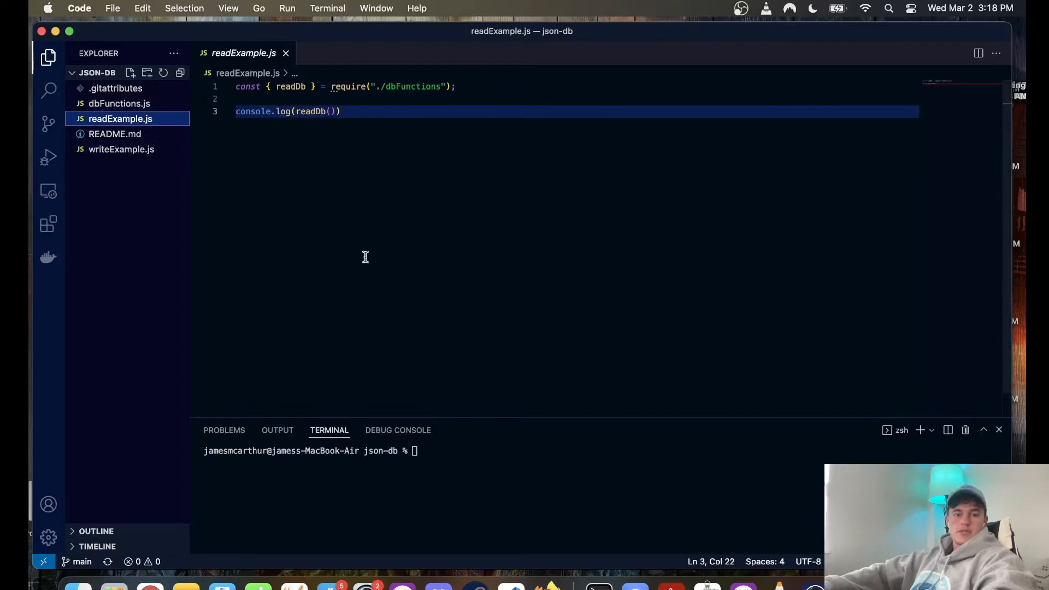
{"action": "left_click", "coordinate": [485, 476]}
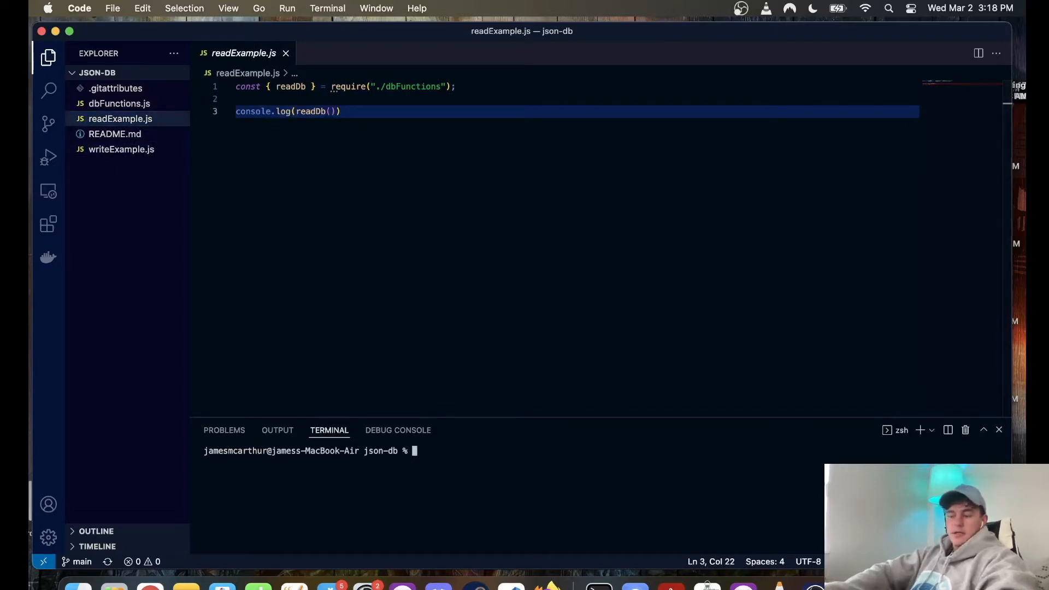
{"action": "type", "text": "node "}
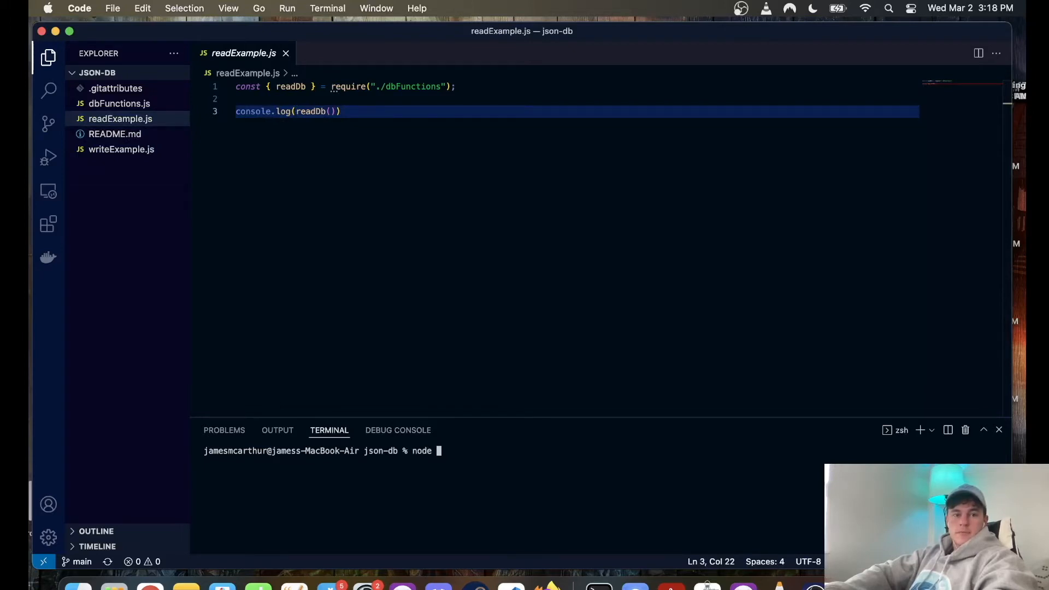
{"action": "type", "text": "writeExample.js"}
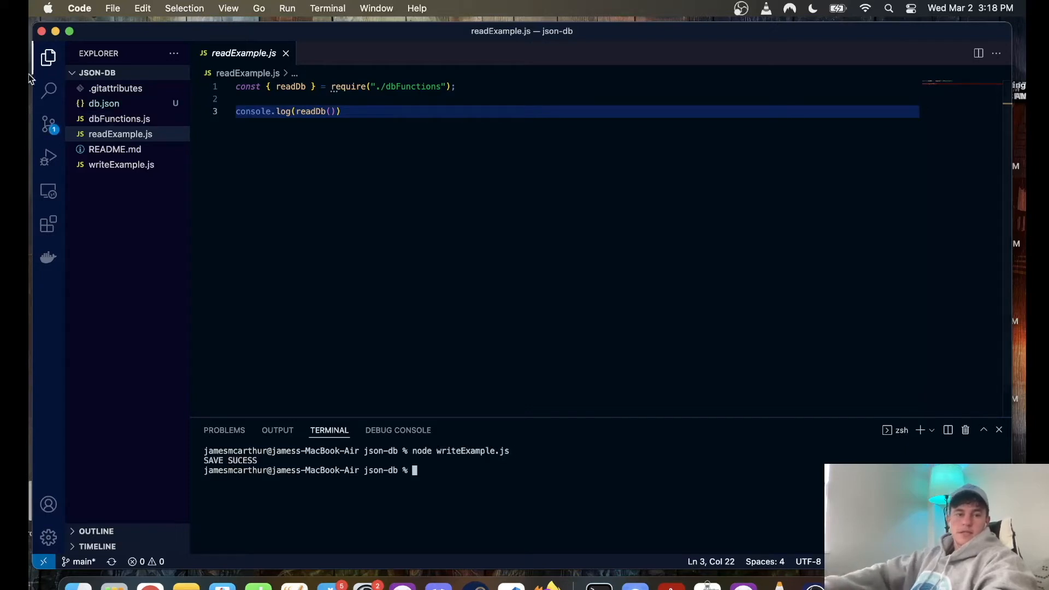
Inspect {"james":"hello"} in db.json and run node readExample.js to print { james: 'hello' }.
{"action": "left_click", "coordinate": [103, 104]}
{"action": "left_click", "coordinate": [284, 86]}
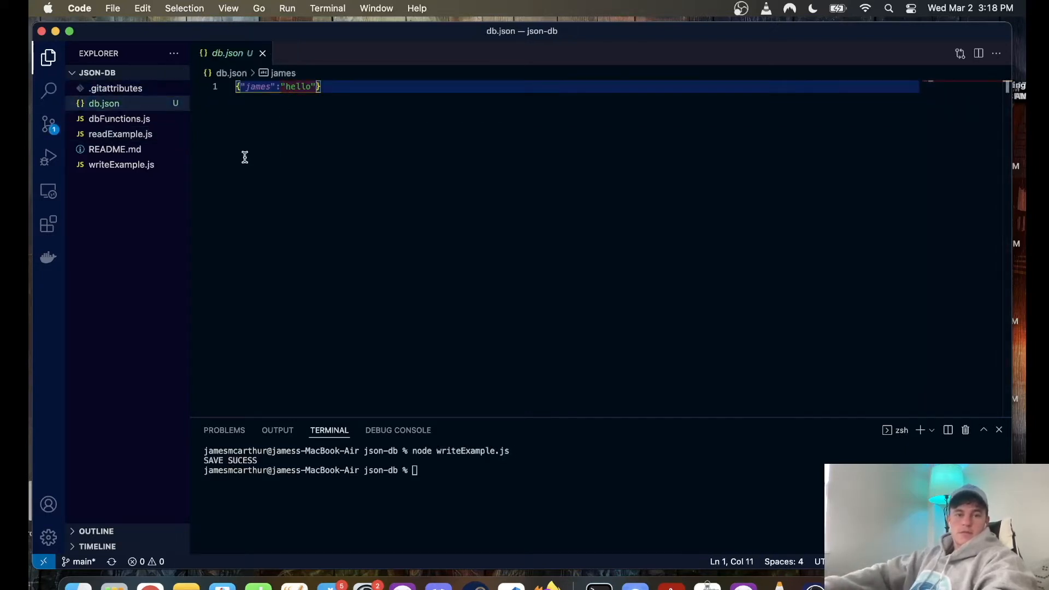
{"action": "left_click", "coordinate": [516, 500]}
{"action": "type", "text": "no"}
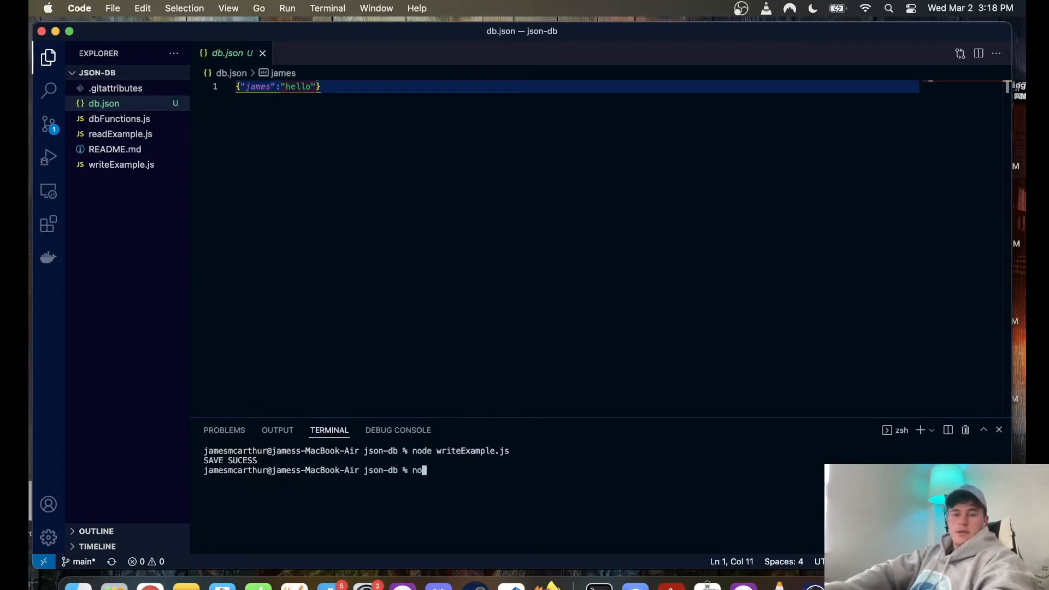
{"action": "type", "text": "de readExample.js"}
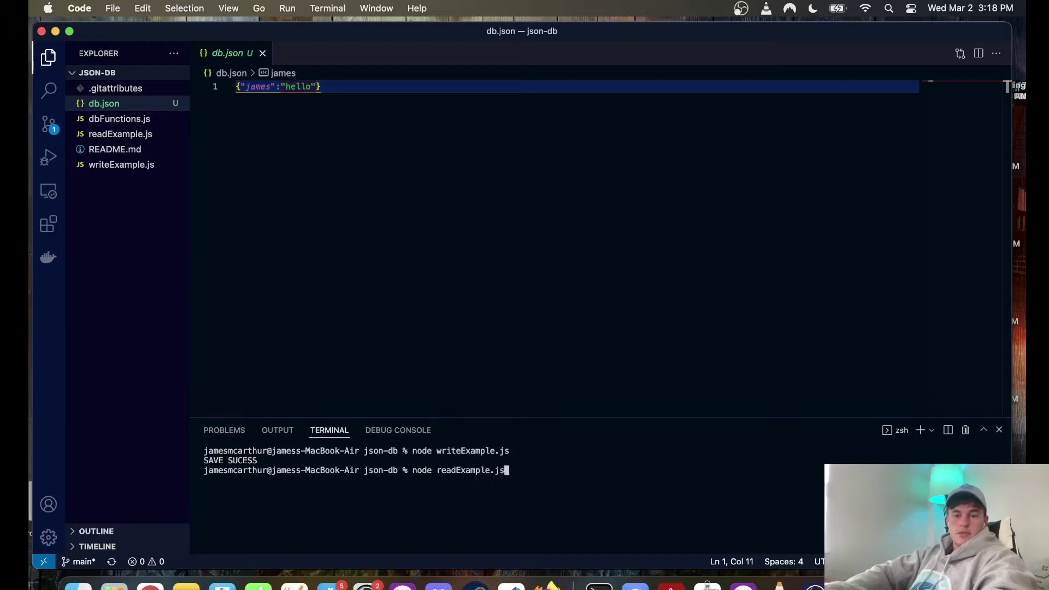
{"action": "key", "text": "Return"}
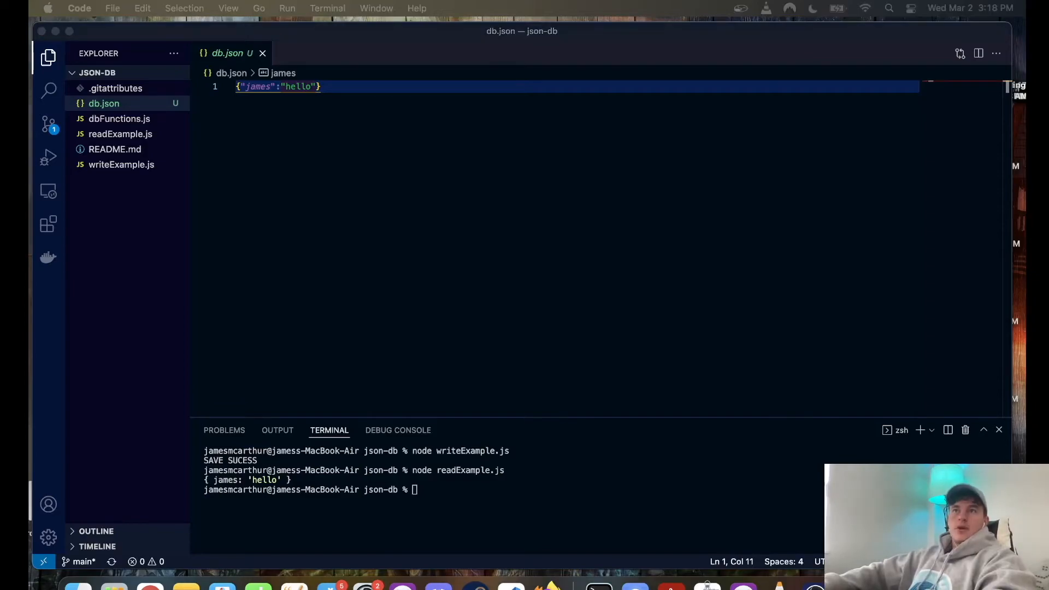
{"action": "key", "text": "super+Tab"}
{"action": "left_click_drag", "start_coordinate": [441, 35], "coordinate": [242, 35]}
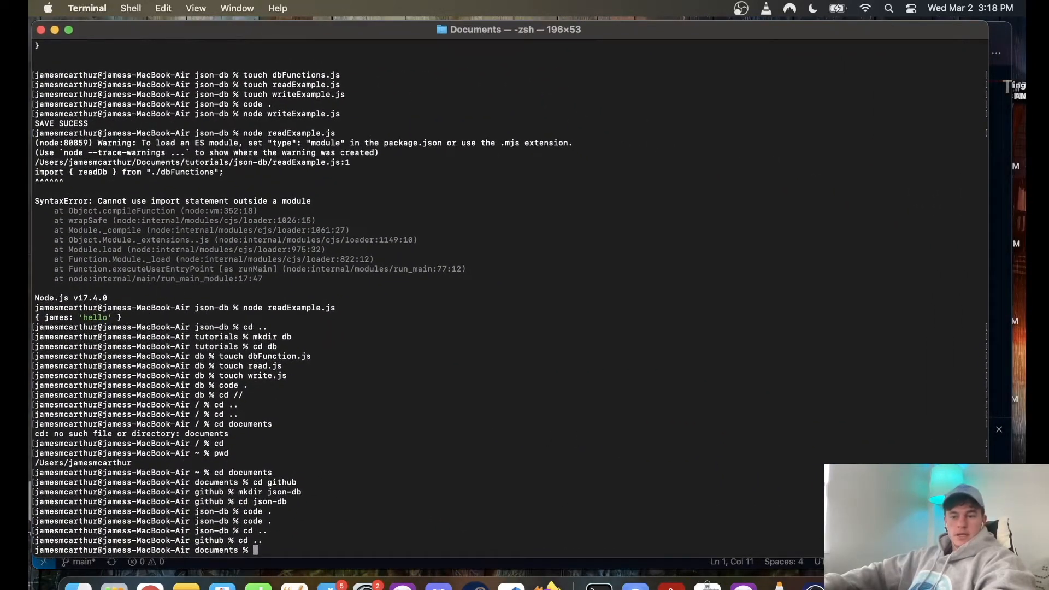
{"action": "type", "text": "cd "}
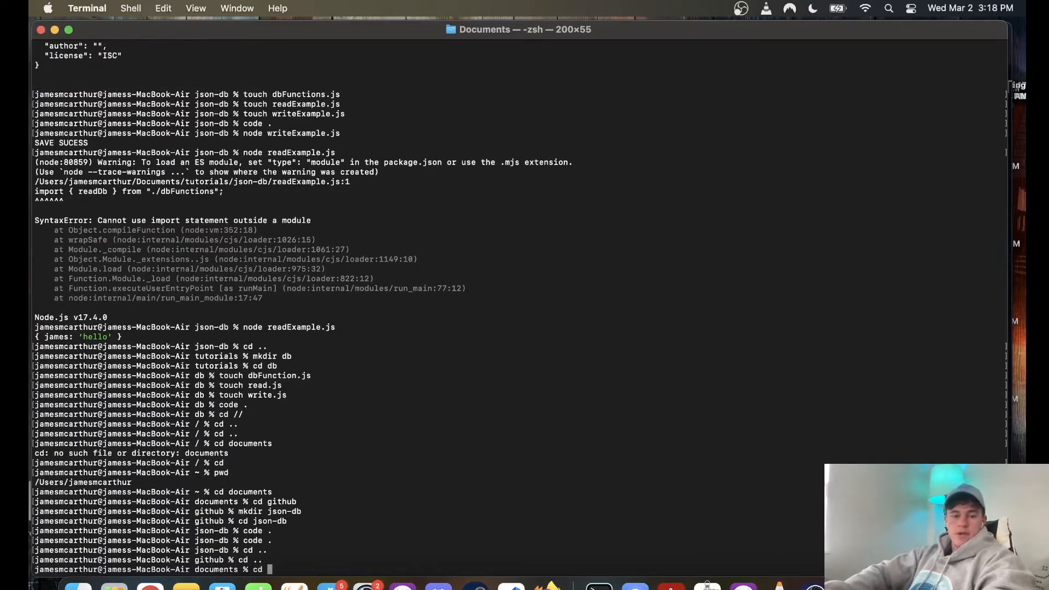
{"action": "type", "text": "tut"}
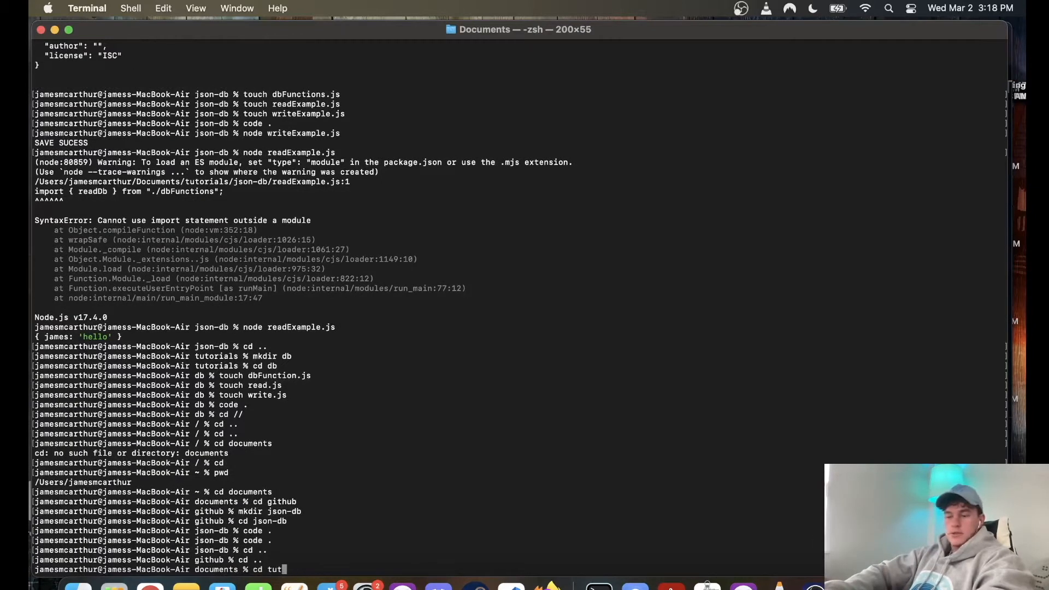
{"action": "type", "text": "orials"}
In the tutorials folder create a db folder and dbFunctions.js.
{"action": "key", "text": "Return"}
{"action": "type", "text": "mkdir"}
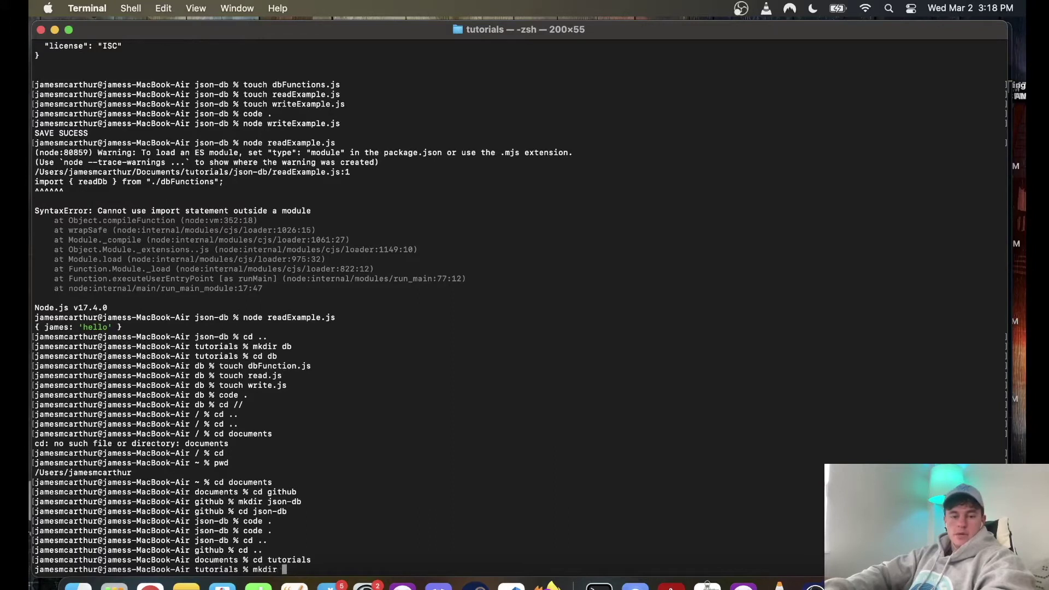
{"action": "type", "text": "db"}
{"action": "key", "text": "Return"}
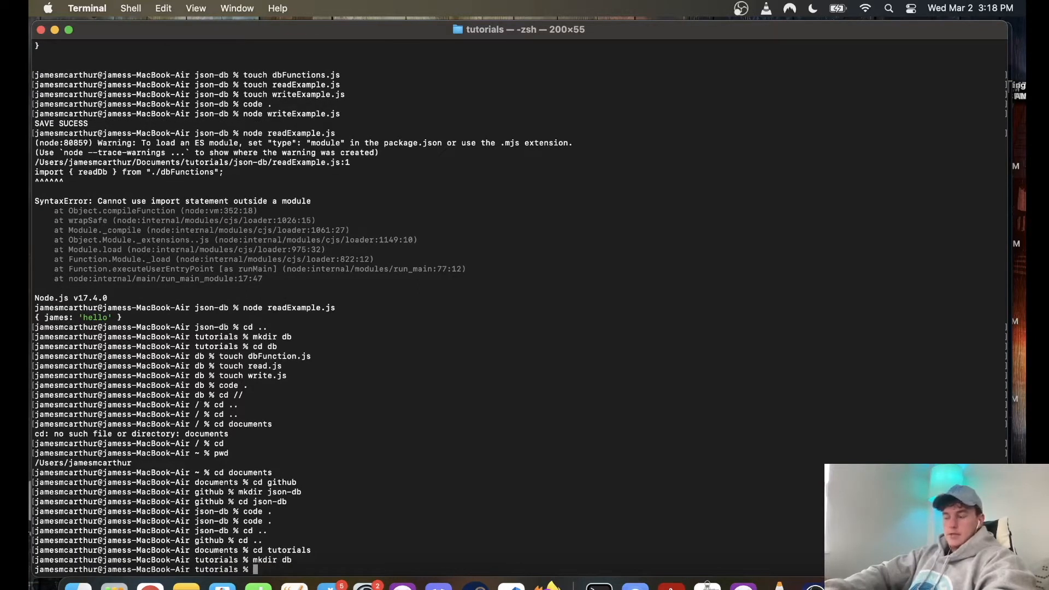
{"action": "type", "text": "touch db"}
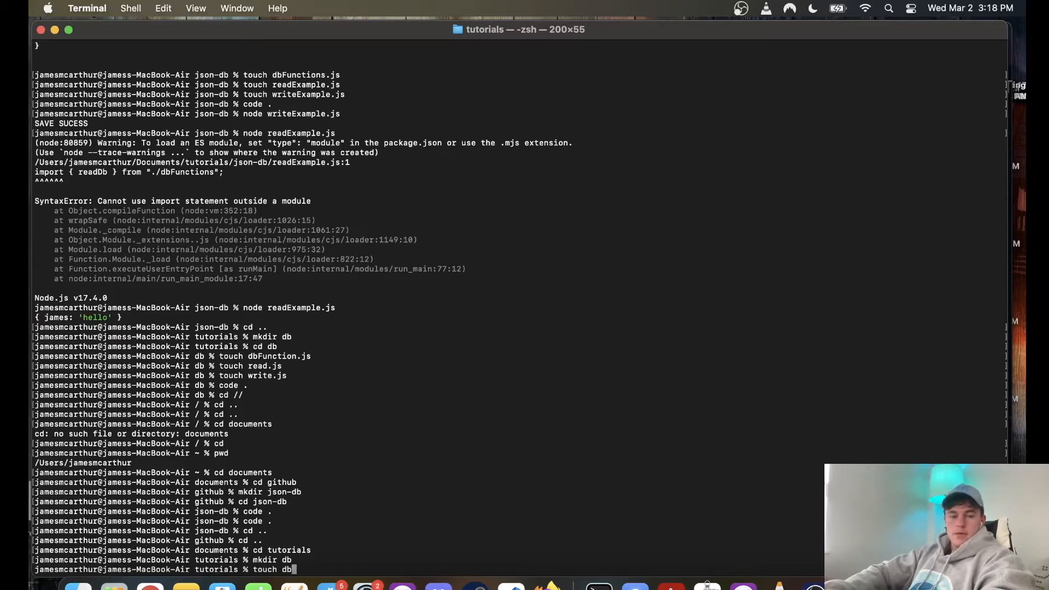
{"action": "type", "text": "Functions"}
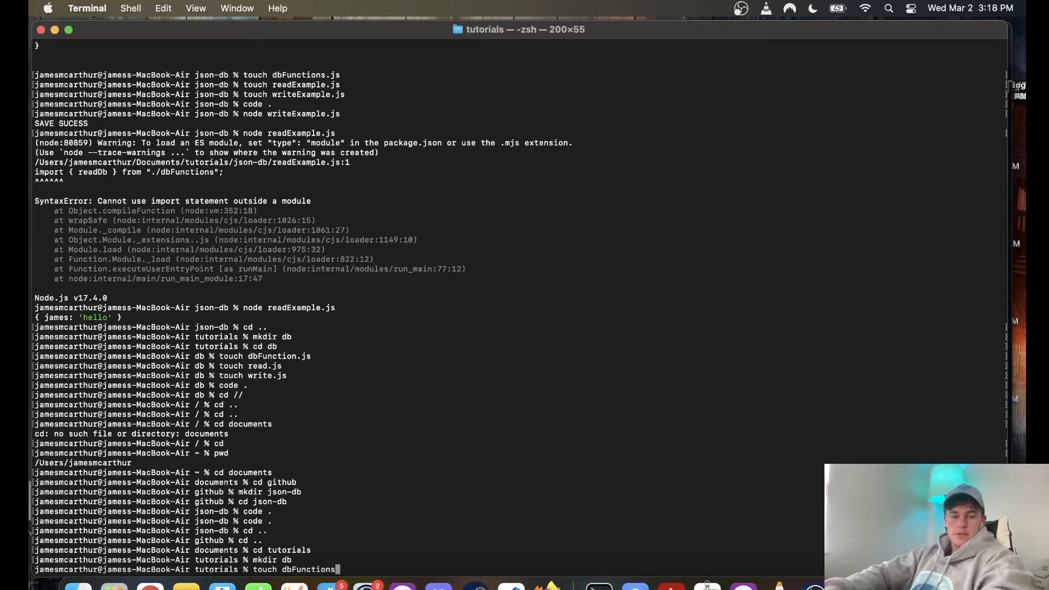
{"action": "type", "text": ".js"}
{"action": "key", "text": "Return"}
{"action": "type", "text": "torials % touch"}
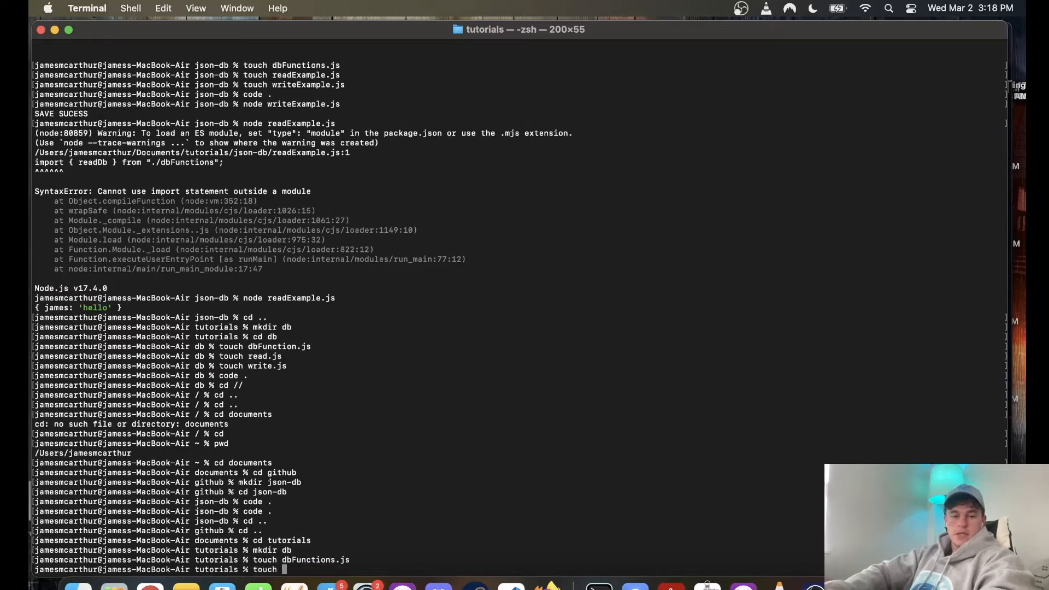
{"action": "type", "text": "write.js"}
Create write.js and read.js, then open the folder in VS Code with code.
{"action": "key", "text": "Return"}
{"action": "type", "text": "touc"}
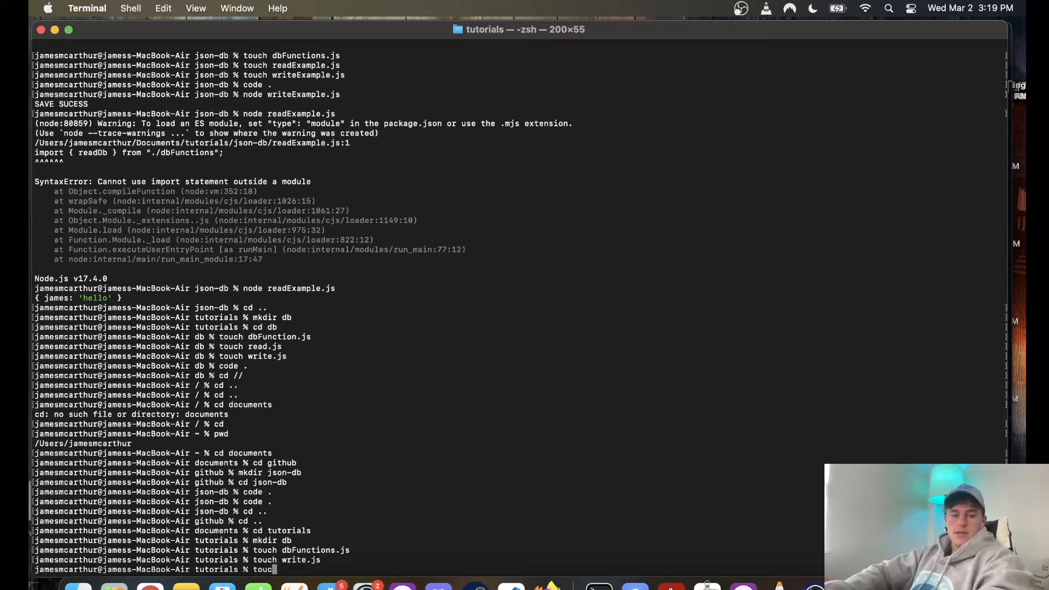
{"action": "type", "text": "h read.js"}
{"action": "key", "text": "Return"}
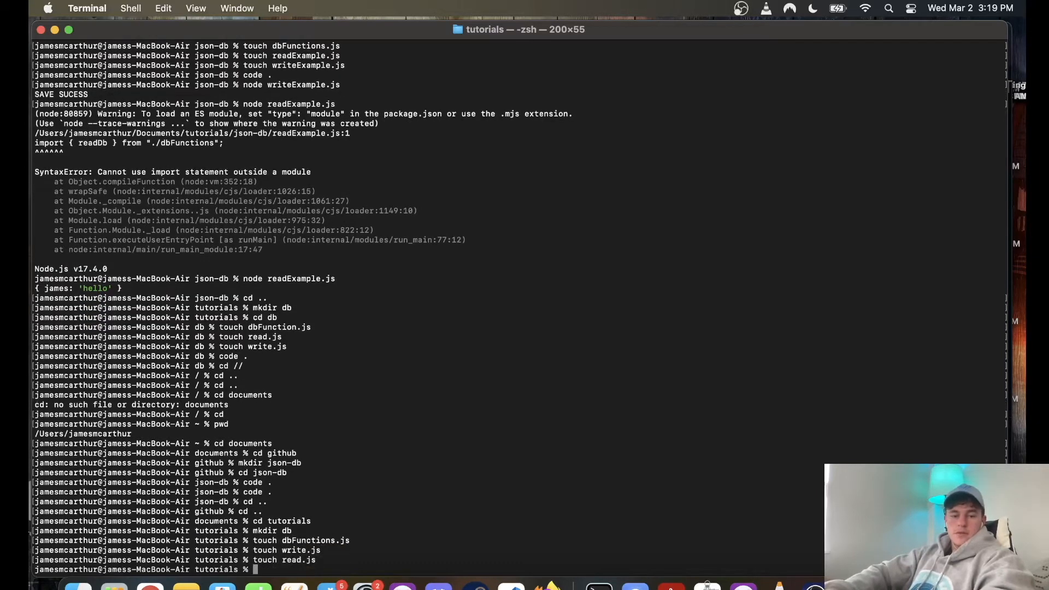
{"action": "type", "text": "code ."}
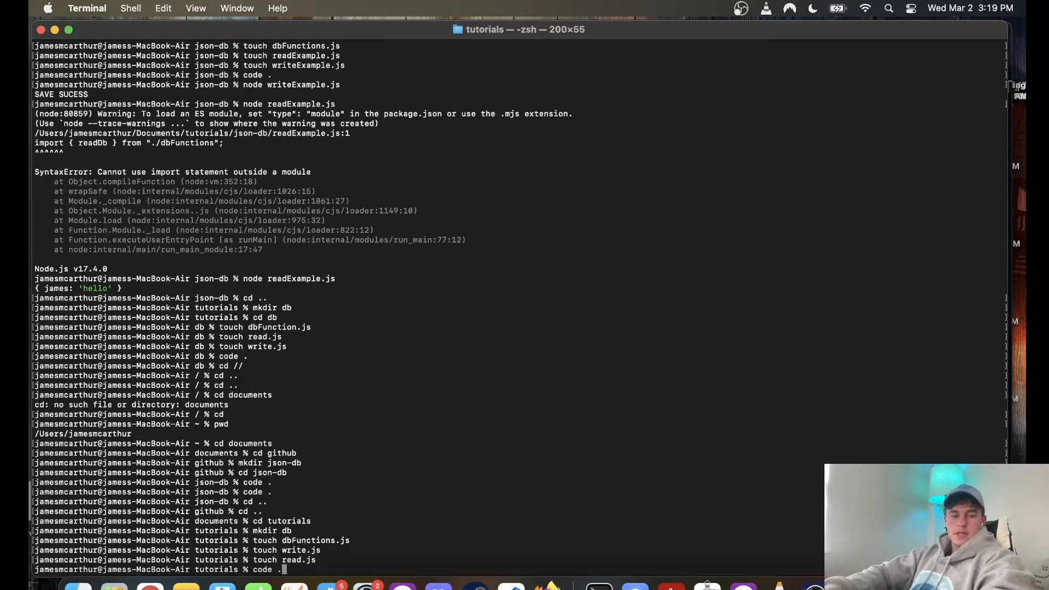
{"action": "key", "text": "Return"}
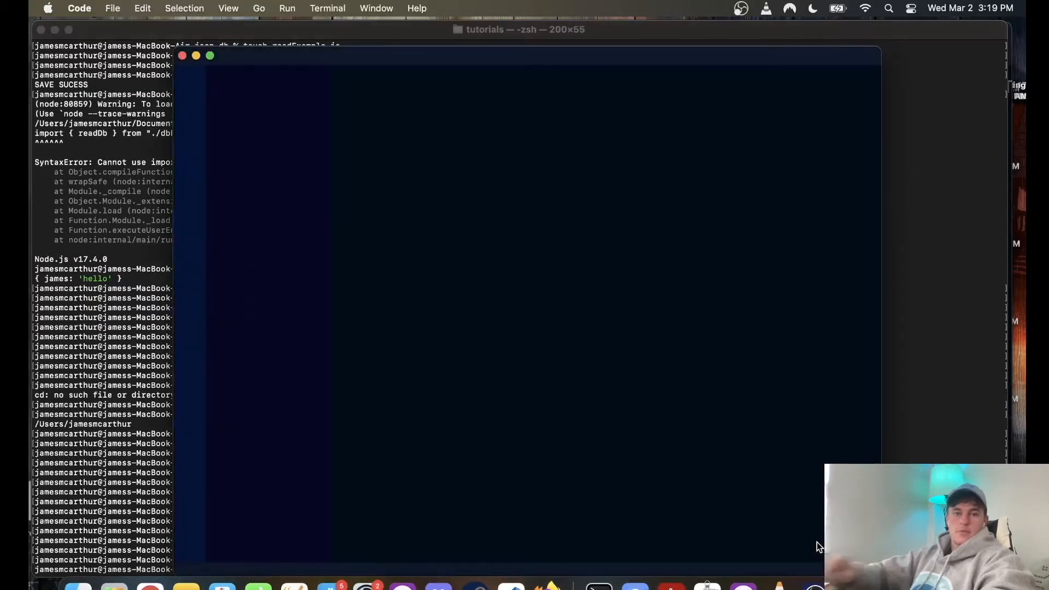
Trust the workspace and add the fs require at the top of dbFunctions.js.
{"action": "left_click", "coordinate": [483, 400]}
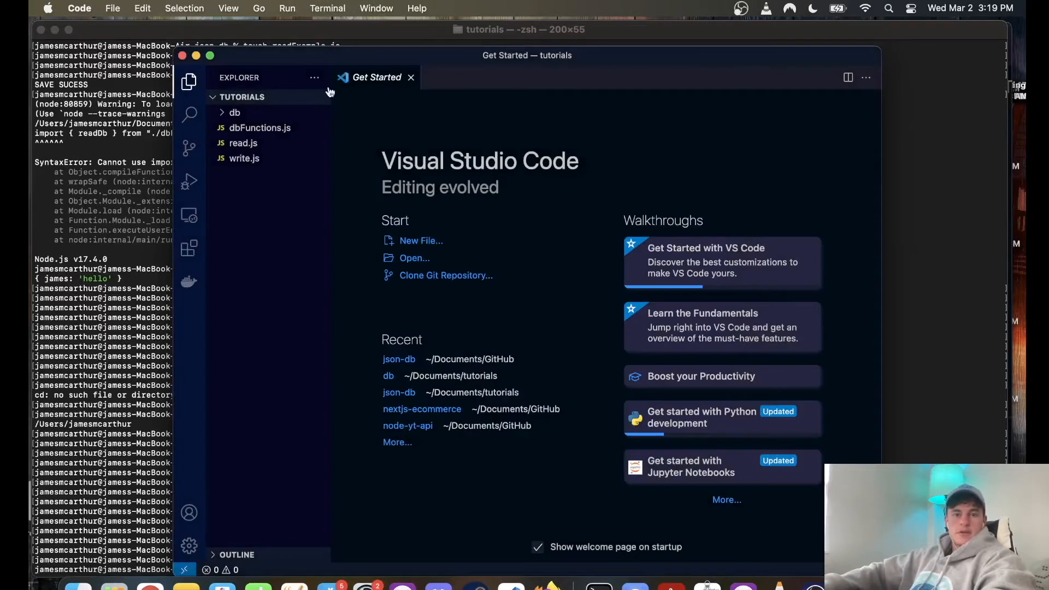
{"action": "left_click", "coordinate": [274, 144]}
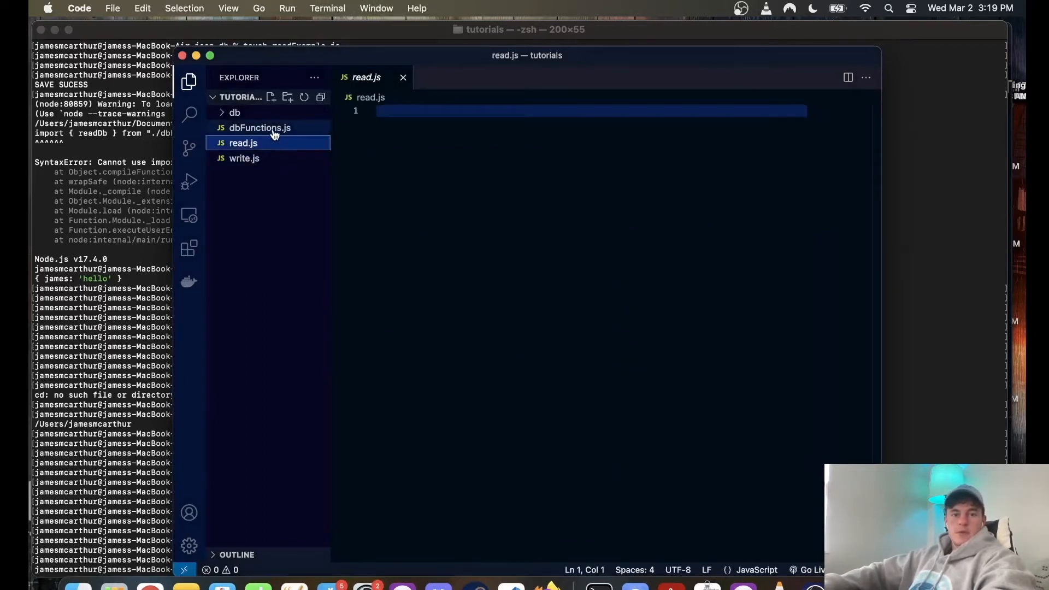
{"action": "left_click", "coordinate": [274, 130]}
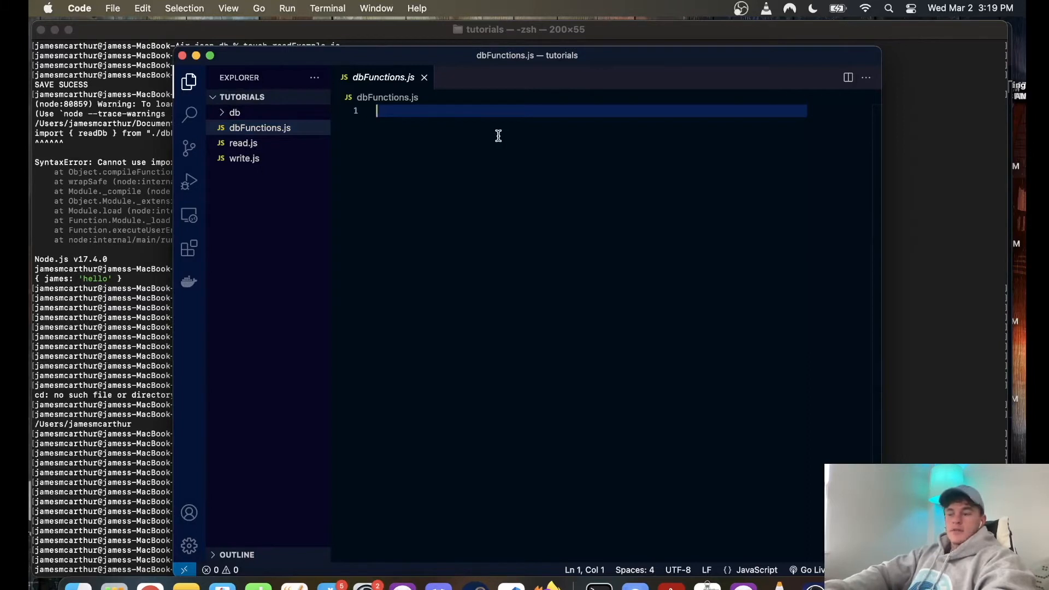
{"action": "type", "text": "co"}
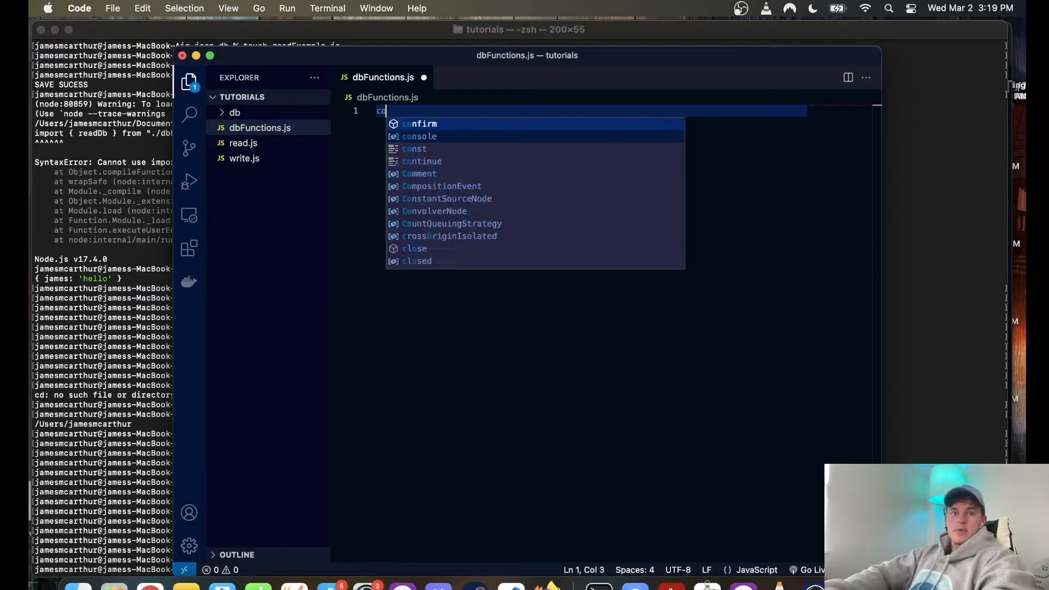
{"action": "type", "text": "nst fs = "}
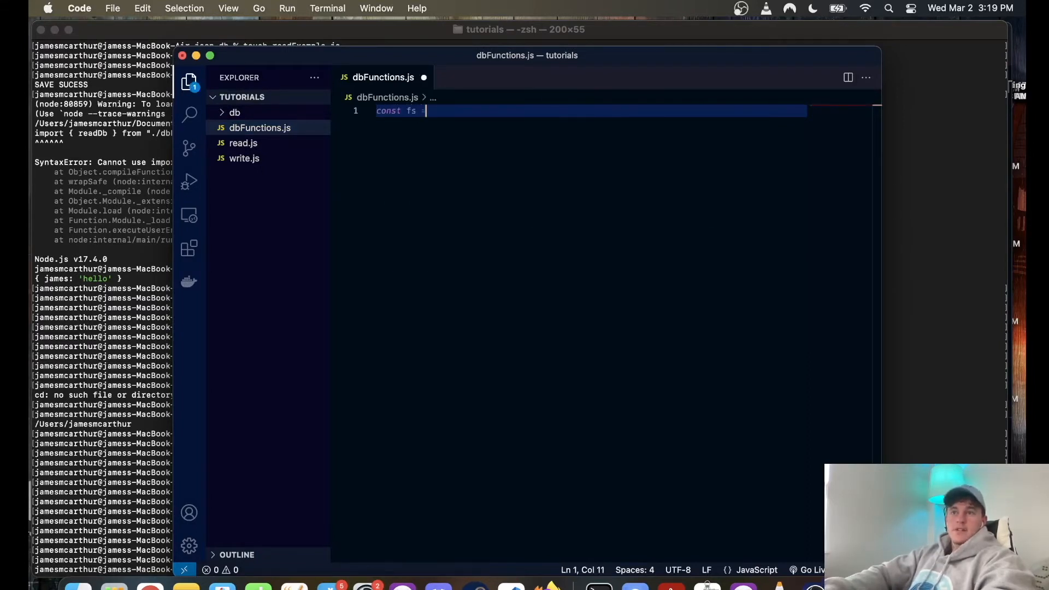
{"action": "type", "text": "requre"}
{"action": "key", "text": "BackSpace"}
{"action": "key", "text": "BackSpace"}
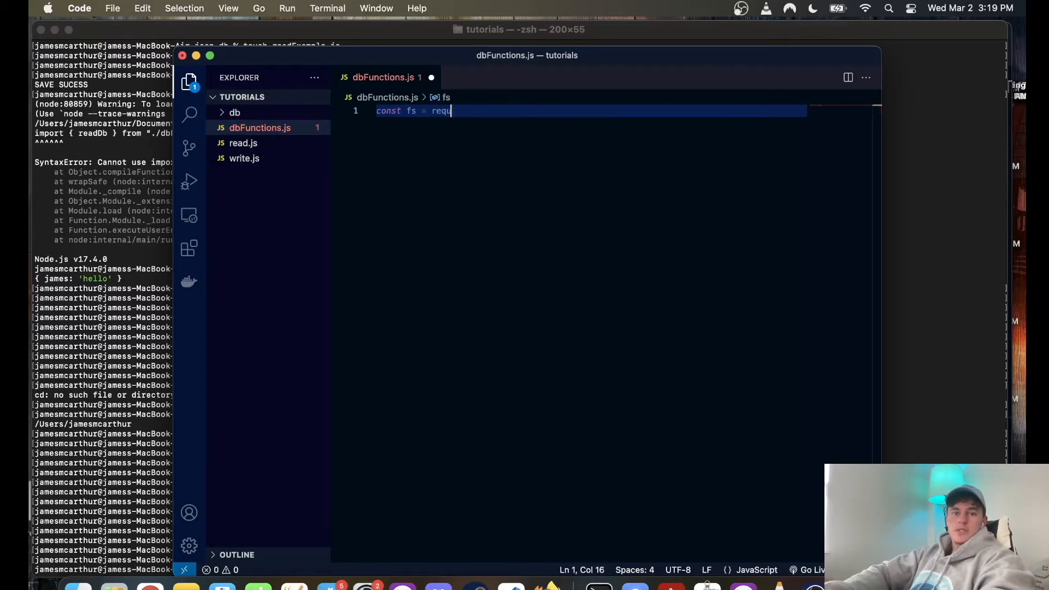
{"action": "type", "text": "ire("}
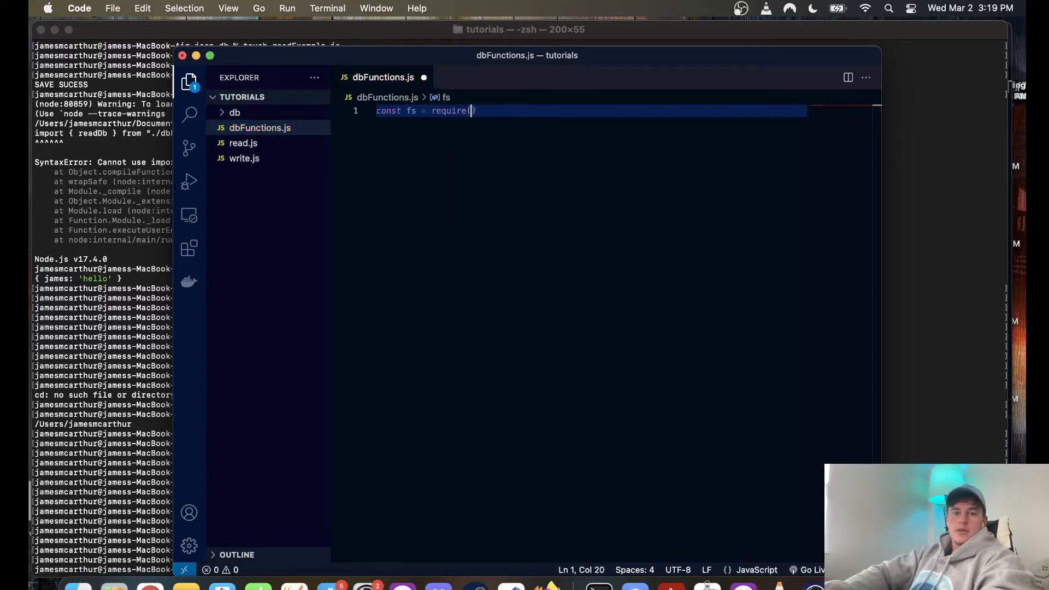
{"action": "type", "text": "'fs'"}
{"action": "key", "text": "Right"}
{"action": "key", "text": "Return"}
{"action": "key", "text": "Return"}
{"action": "type", "text": "const"}
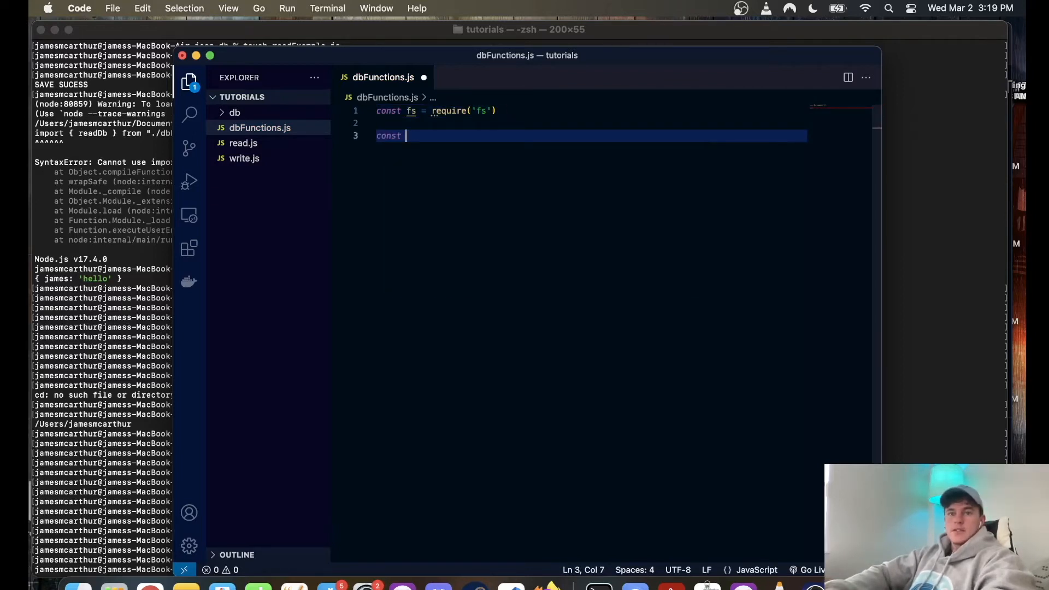
{"action": "key", "text": "BackSpace"}
{"action": "key", "text": "BackSpace"}
{"action": "key", "text": "BackSpace"}
{"action": "type", "text": "funct"}
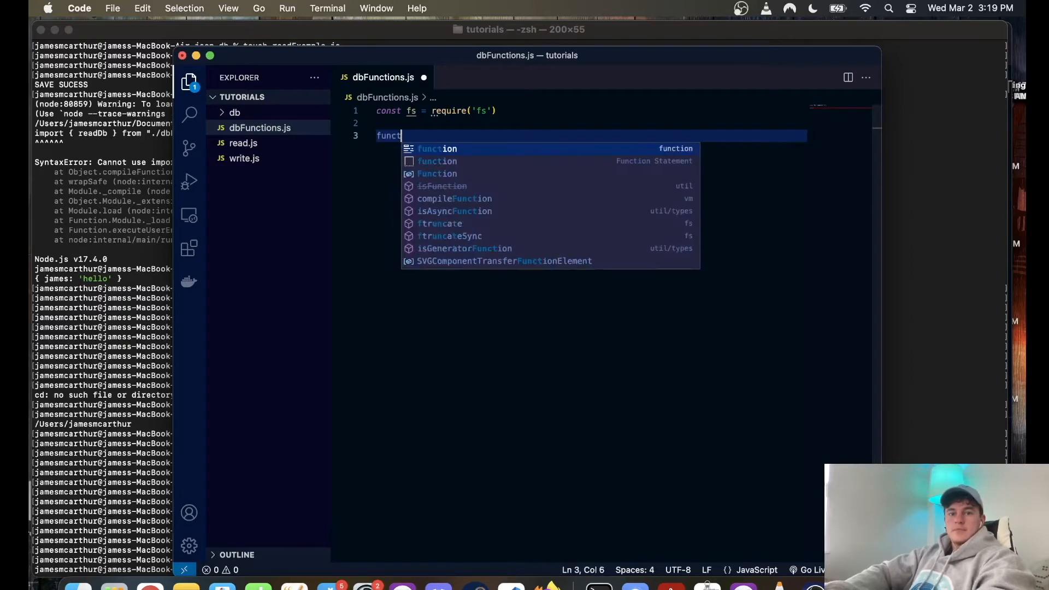
{"action": "type", "text": "ion readDb("}
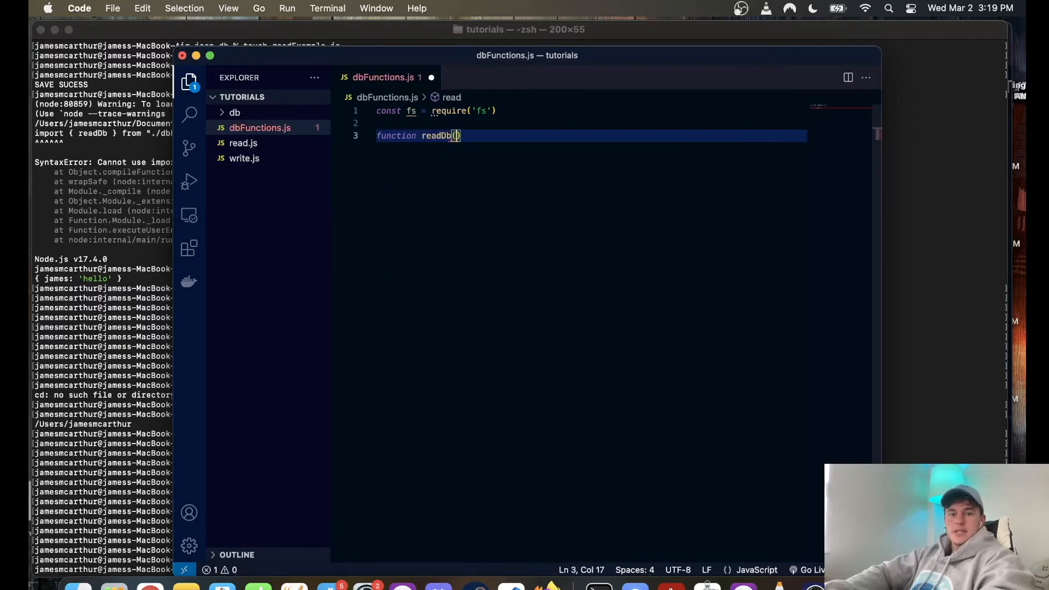
{"action": "type", "text": "dbName = "}
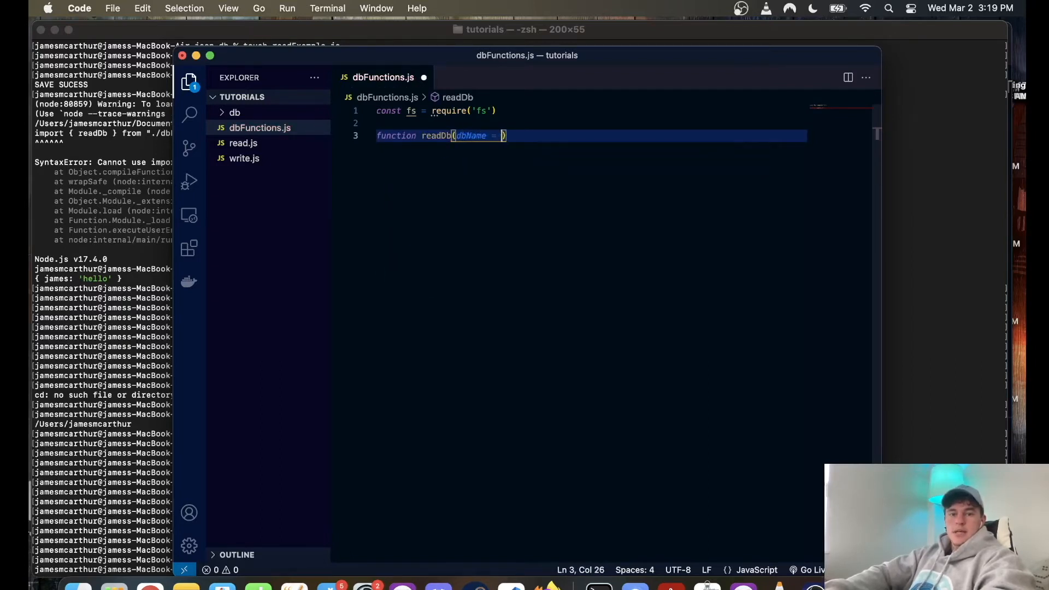
{"action": "type", "text": "'db."}
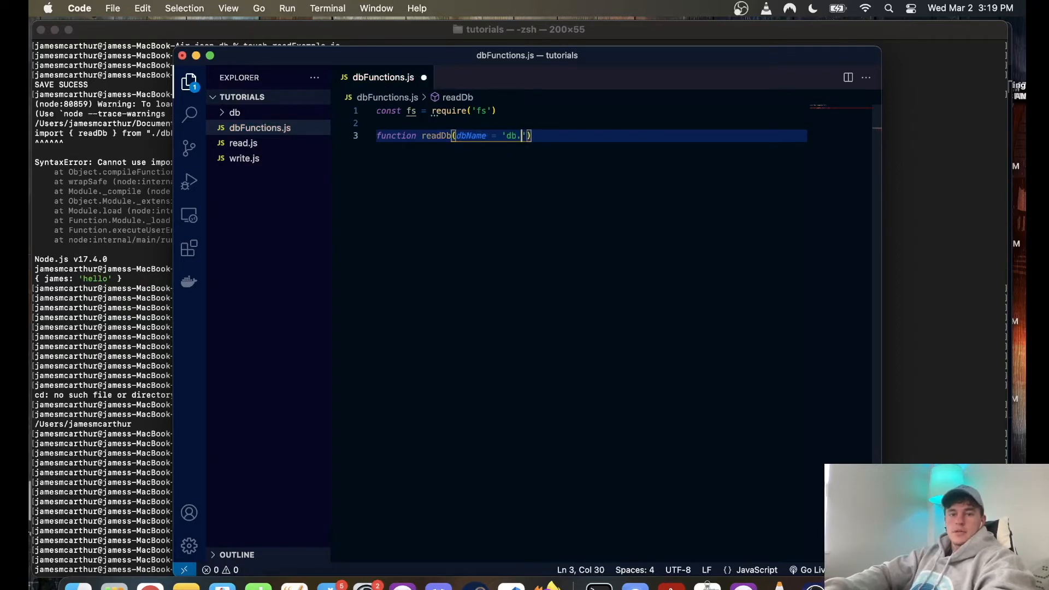
{"action": "type", "text": "json') {"}
Define readDb reading dbName with fs.readFileSync and 'utf-8' encoding into data.
{"action": "key", "text": "Return"}
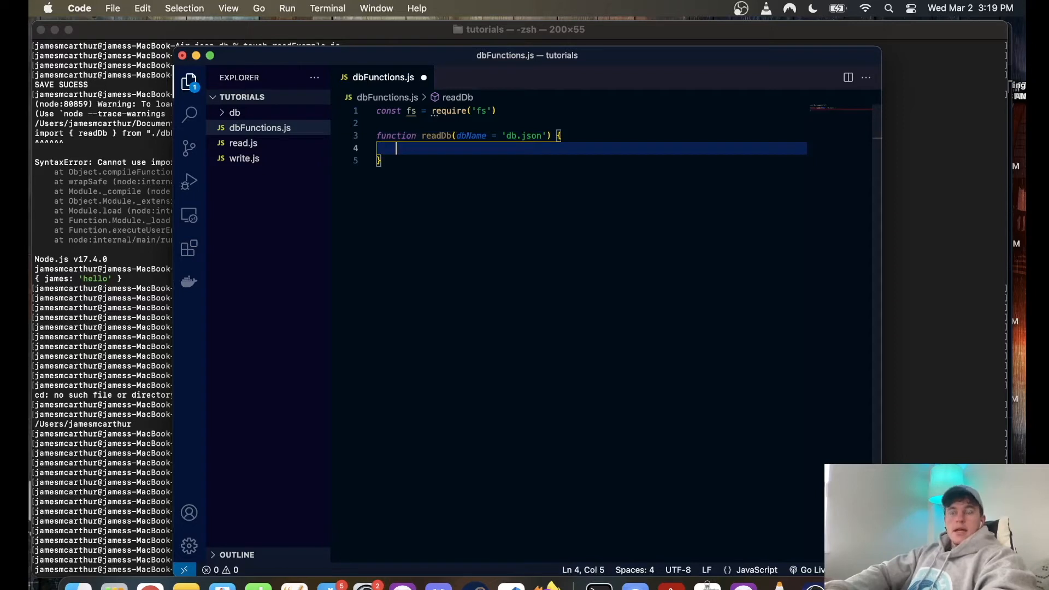
{"action": "type", "text": "const "}
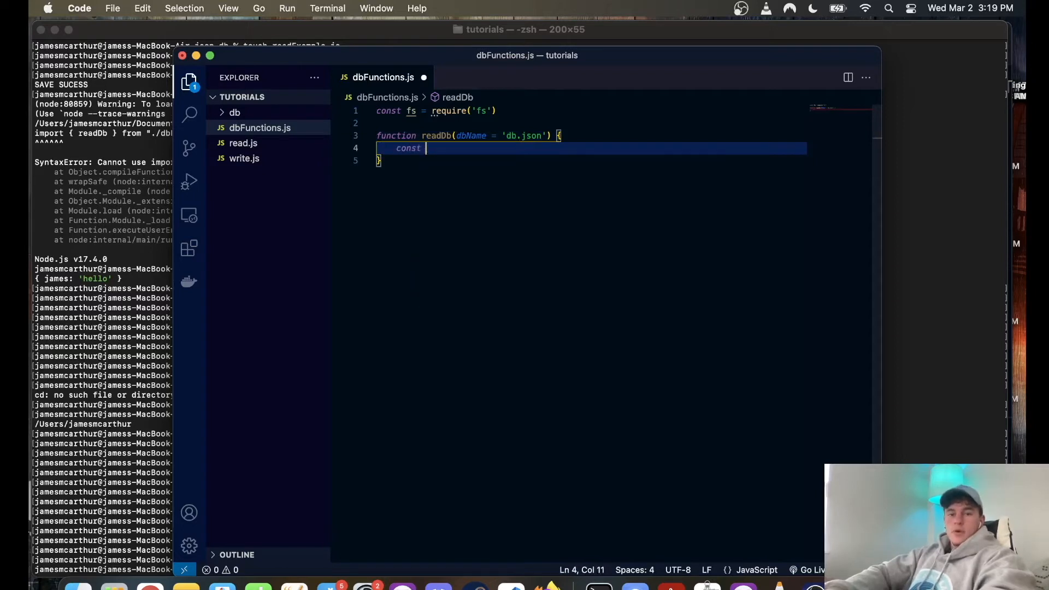
{"action": "type", "text": "data"}
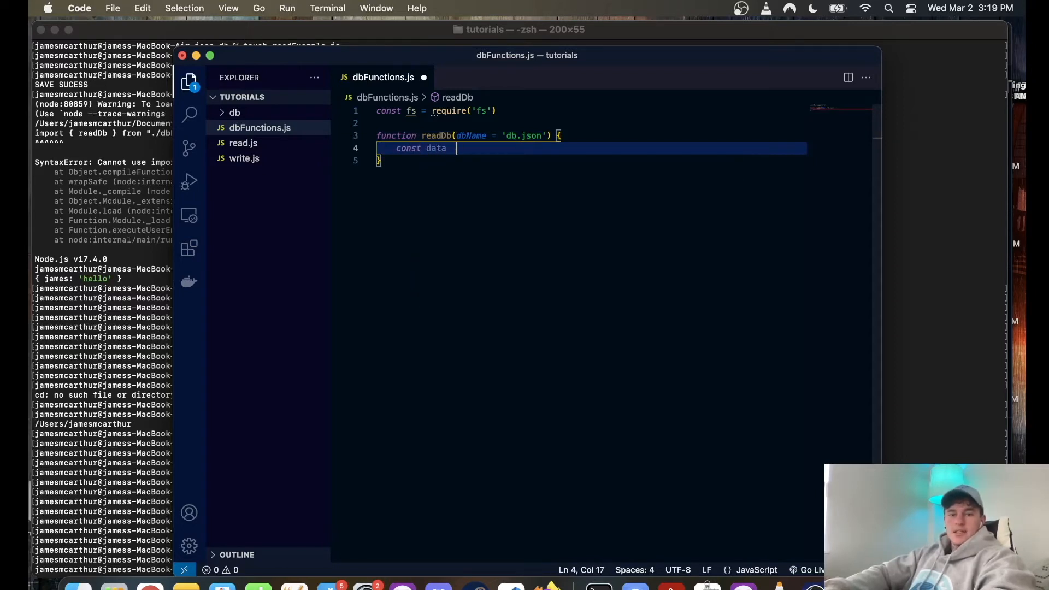
{"action": "key", "text": "BackSpace"}
{"action": "key", "text": "BackSpace"}
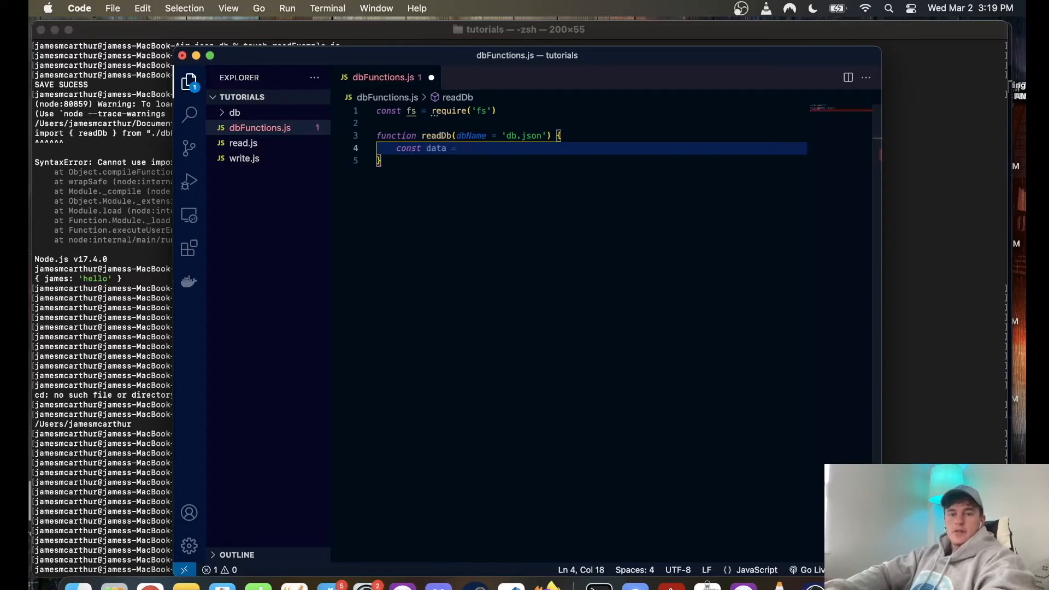
{"action": "type", "text": "s.rea"}
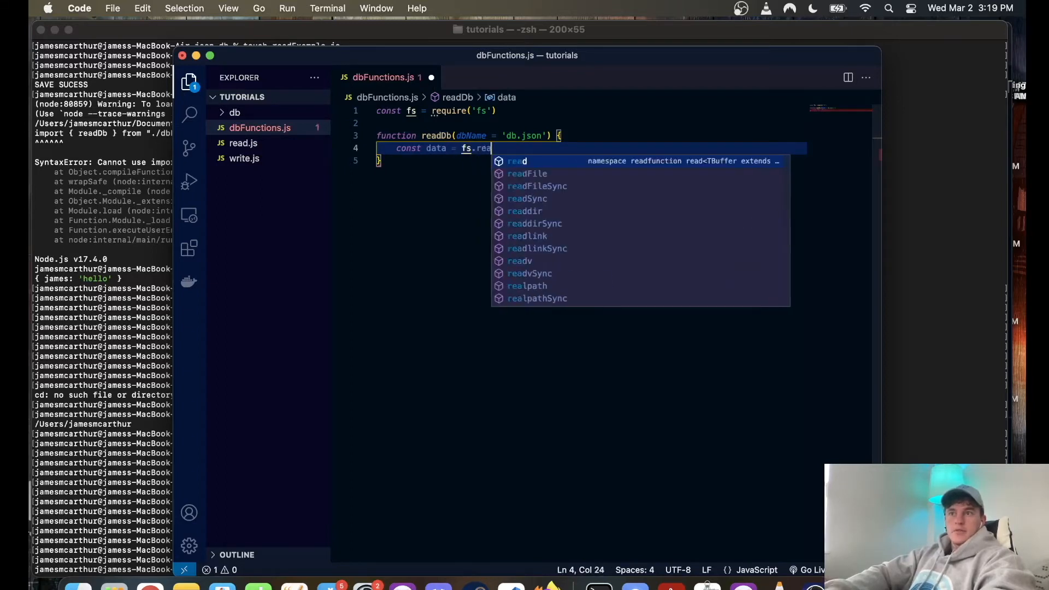
{"action": "type", "text": "dFileSyn"}
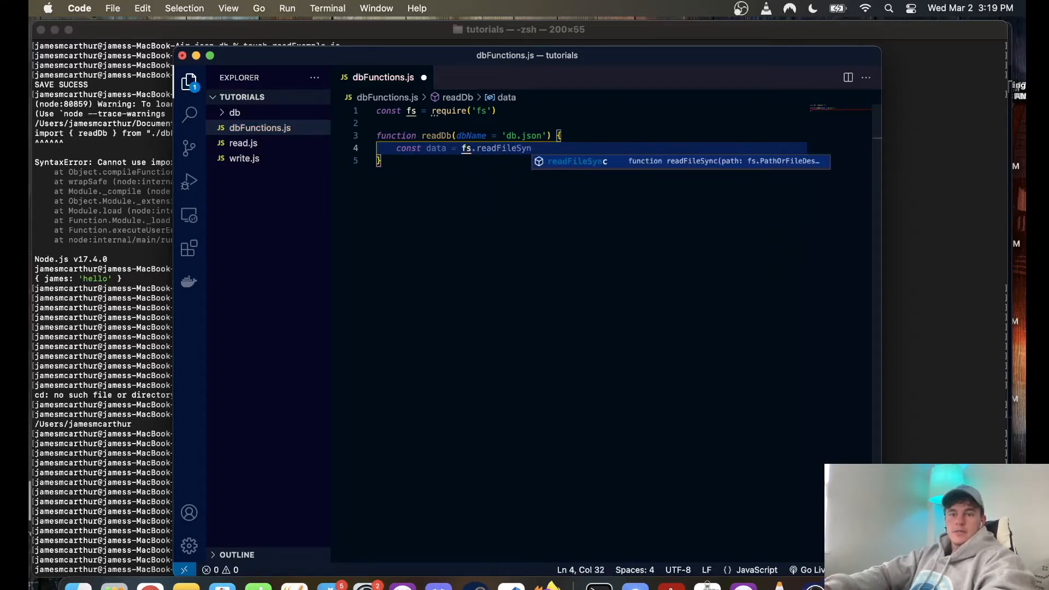
{"action": "key", "text": "Tab"}
{"action": "type", "text": "("}
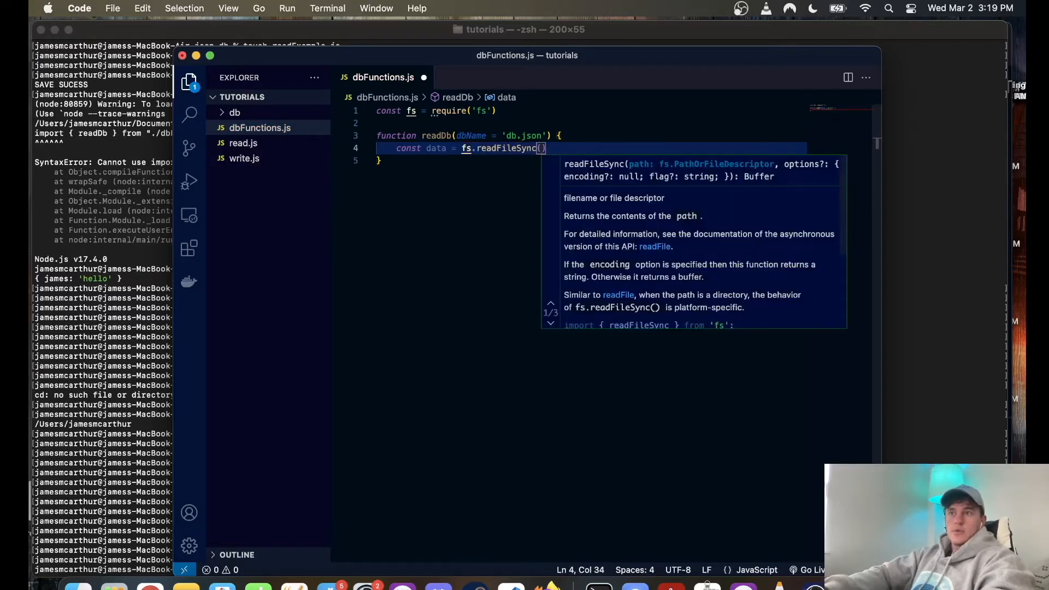
{"action": "type", "text": "db"}
{"action": "key", "text": "Tab"}
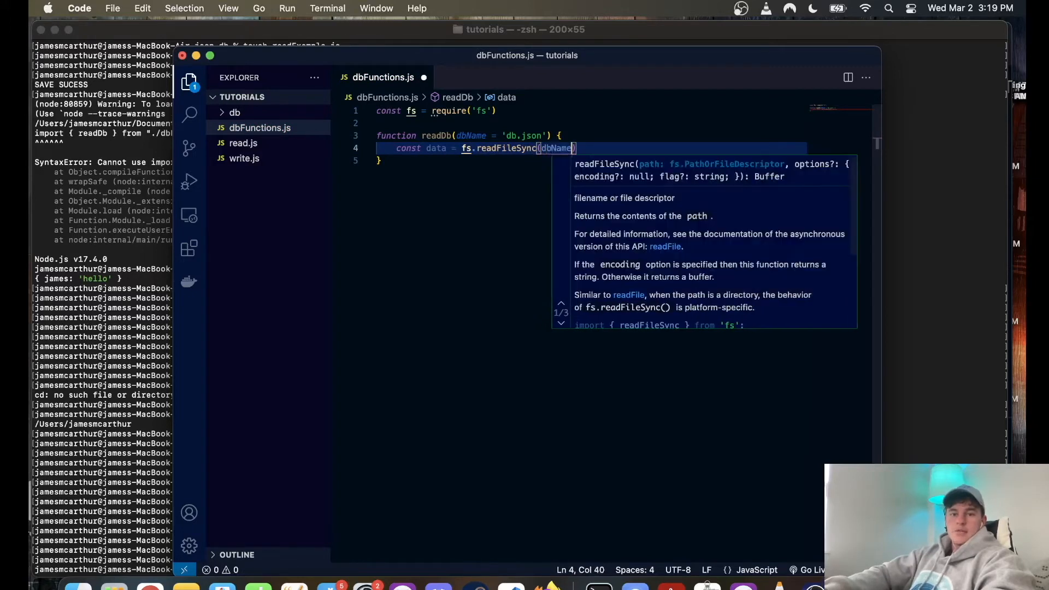
{"action": "type", "text": ", '"}
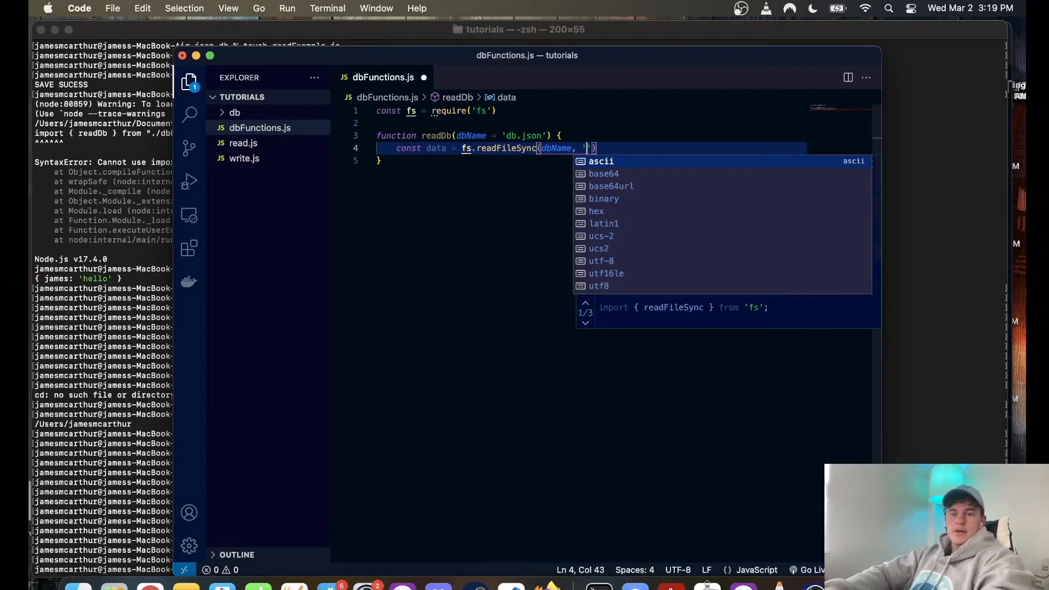
{"action": "type", "text": "u"}
{"action": "key", "text": "Down"}
{"action": "key", "text": "Down"}
{"action": "key", "text": "Return"}
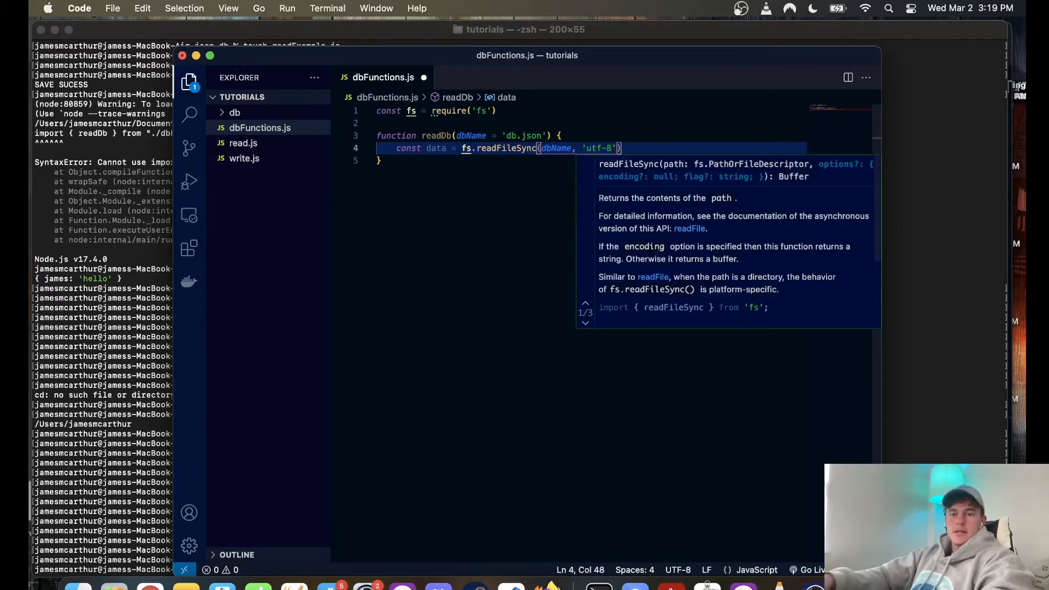
{"action": "key", "text": "End"}
{"action": "key", "text": "Return"}
{"action": "type", "text": "retu"}
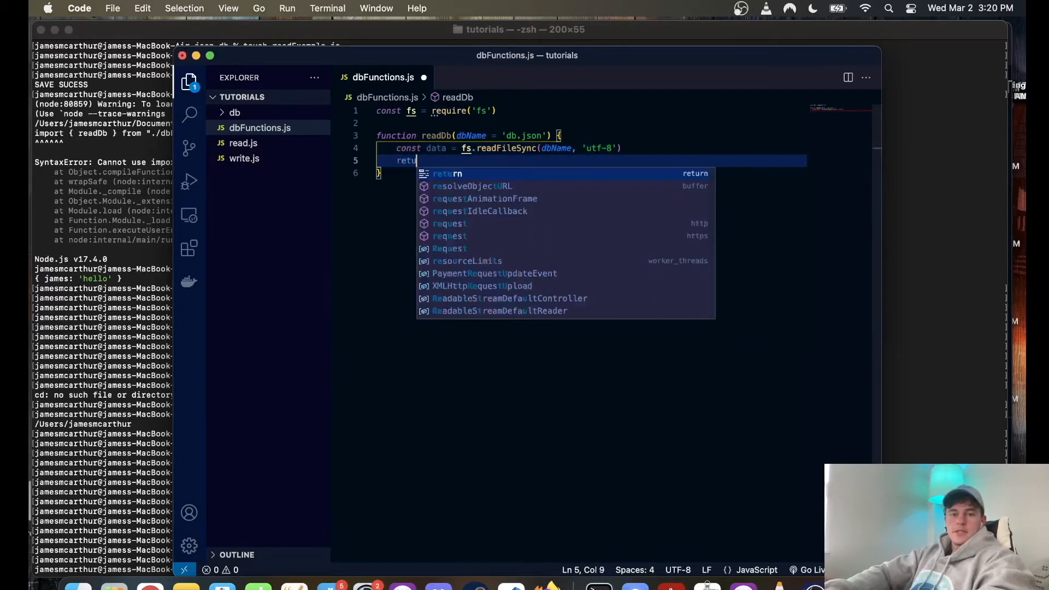
{"action": "type", "text": "rn "}
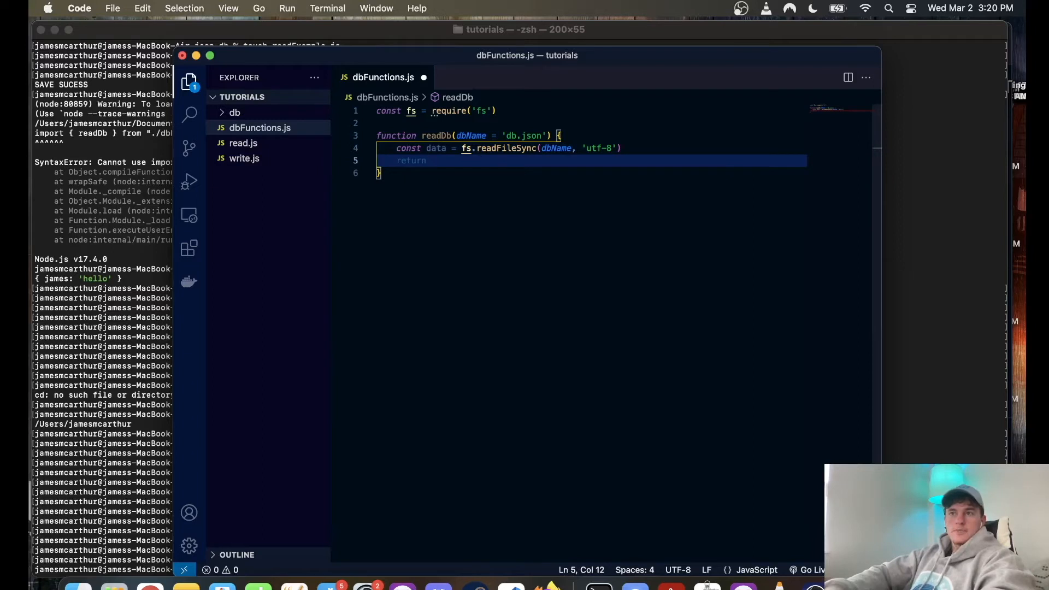
{"action": "type", "text": "JSON.pas"}
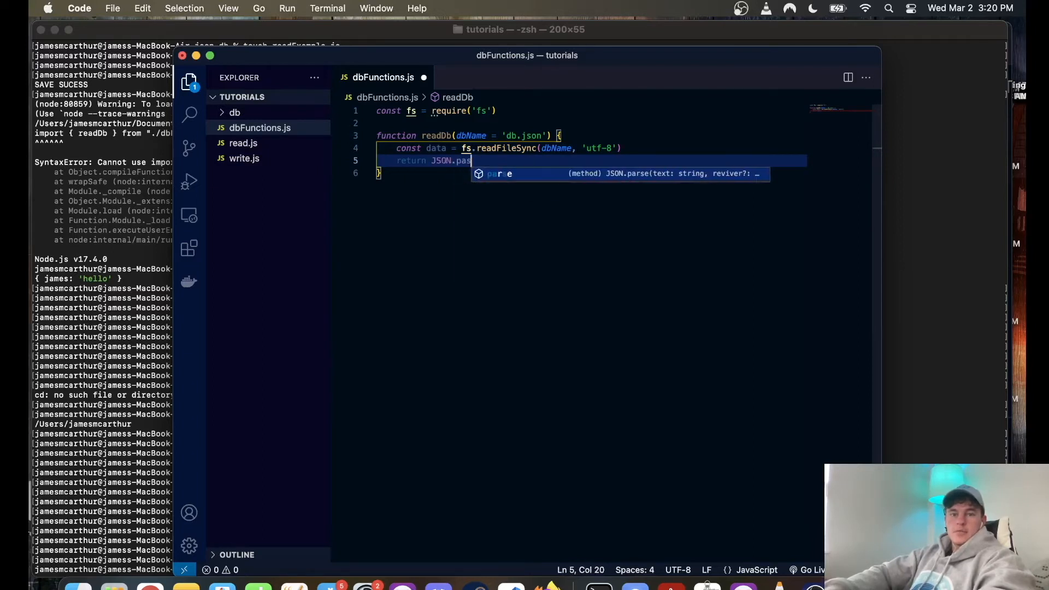
Return JSON.parse(data) from readDb.
{"action": "key", "text": "Tab"}
{"action": "type", "text": "(dat"}
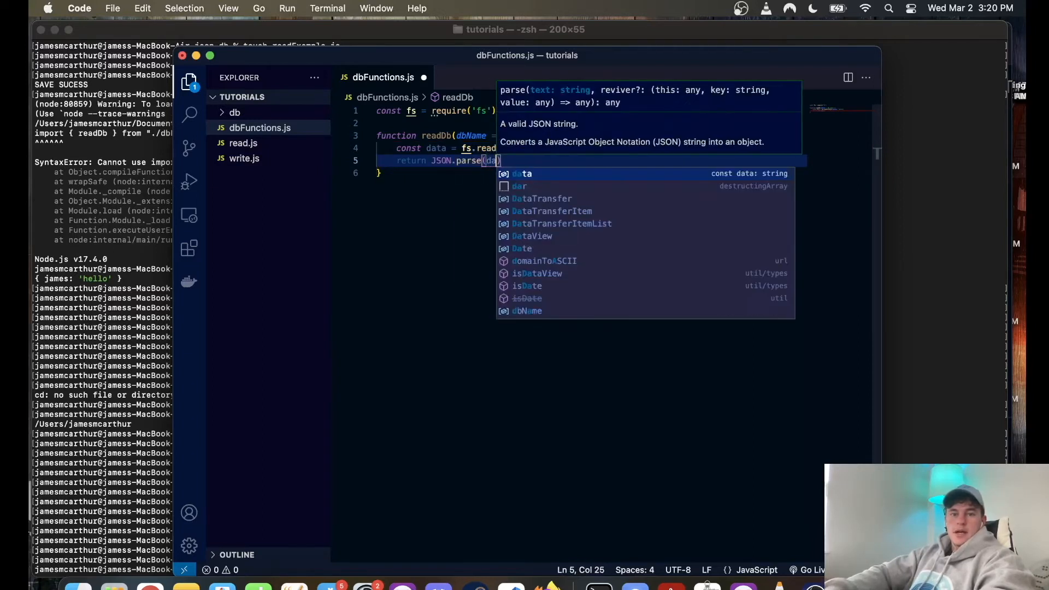
{"action": "type", "text": "a"}
{"action": "key", "text": "Right"}
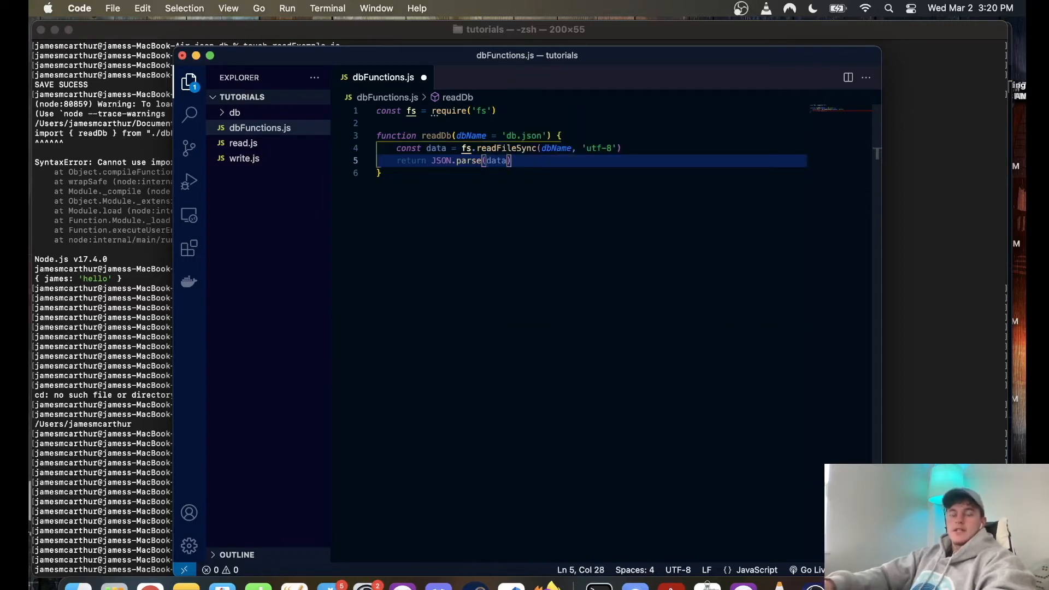
{"action": "key", "text": "Down"}
Declare function writeDb(obj, dbName = 'db.json') below readDb.
{"action": "key", "text": "Return"}
{"action": "key", "text": "Return"}
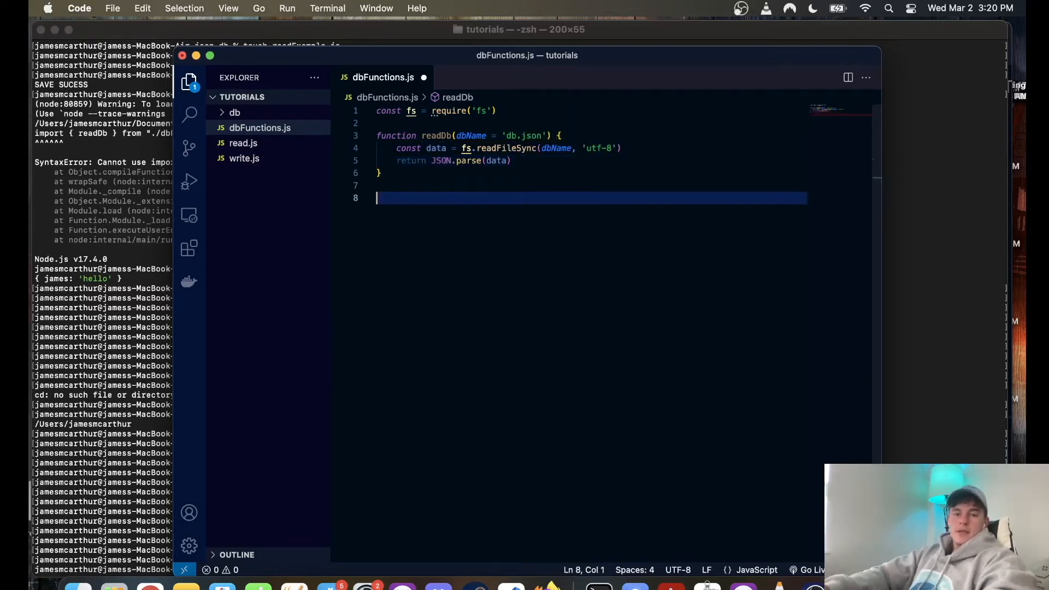
{"action": "type", "text": "function "}
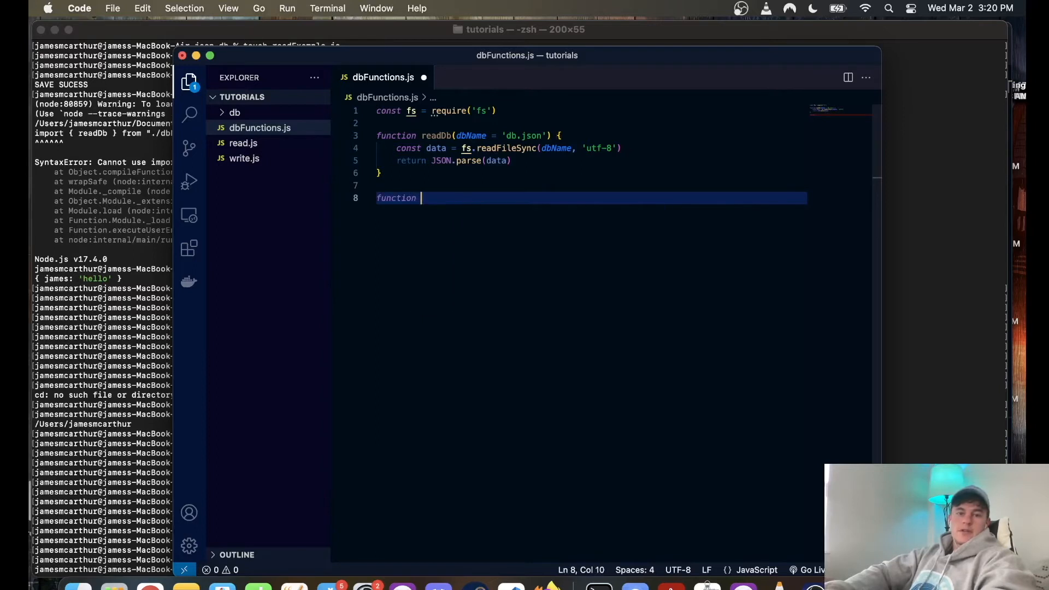
{"action": "type", "text": "writeDB"}
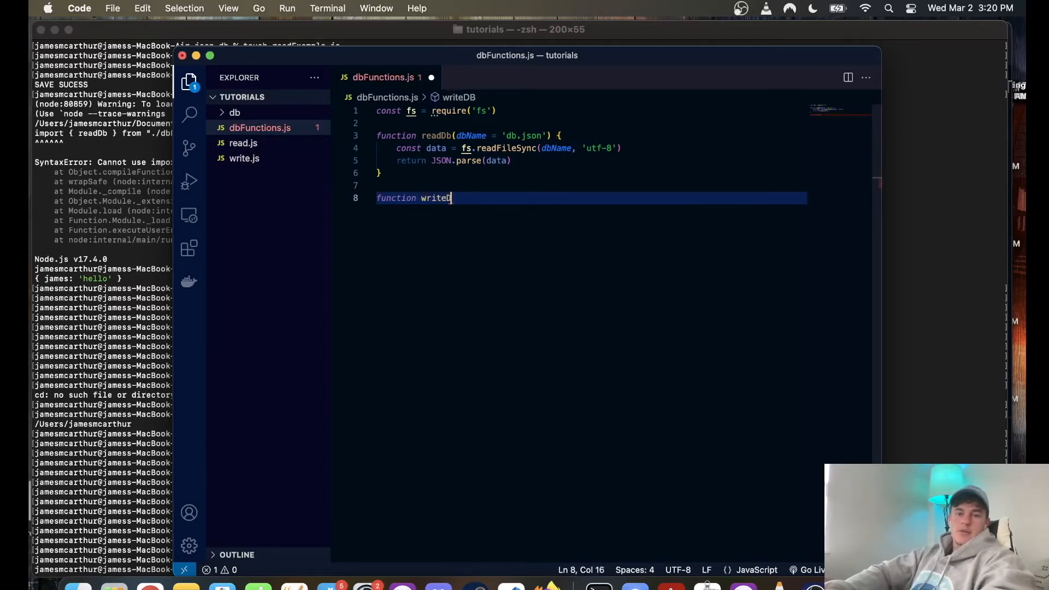
{"action": "key", "text": "Left"}
{"action": "key", "text": "BackSpace"}
{"action": "key", "text": "Right"}
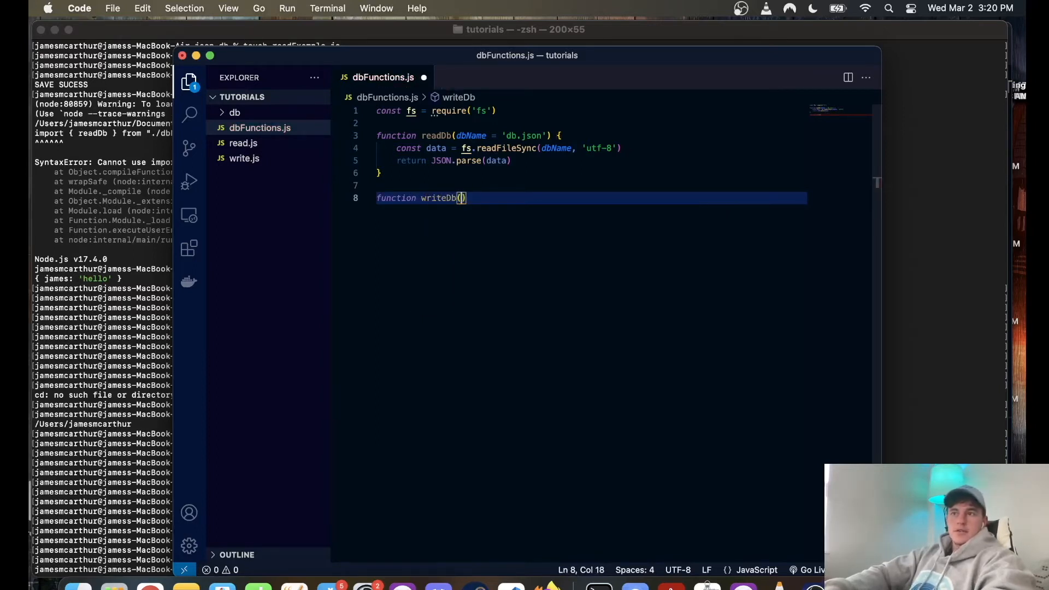
{"action": "type", "text": "obj, "}
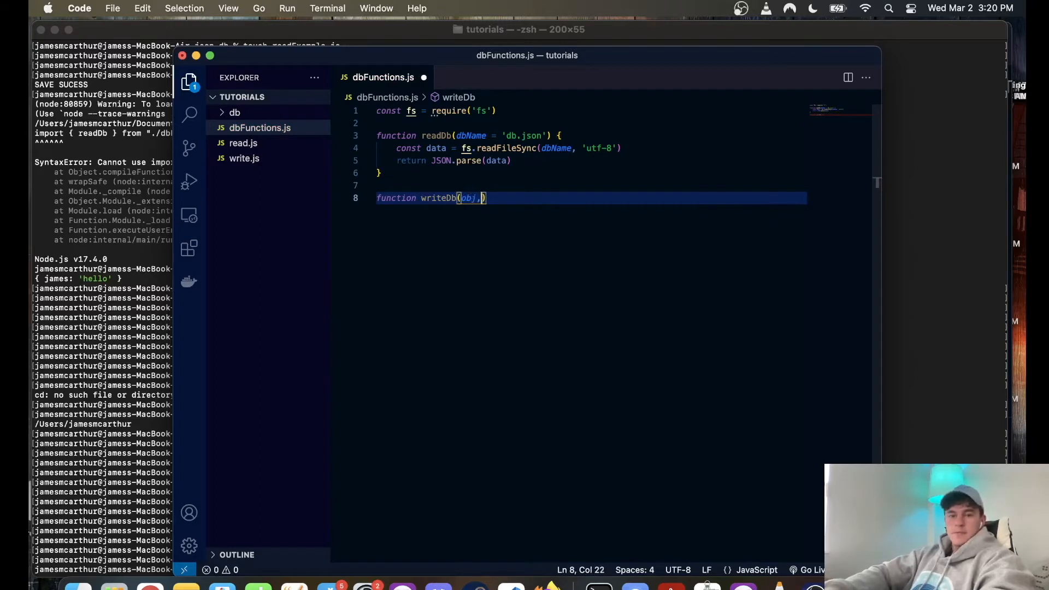
{"action": "type", "text": "db"}
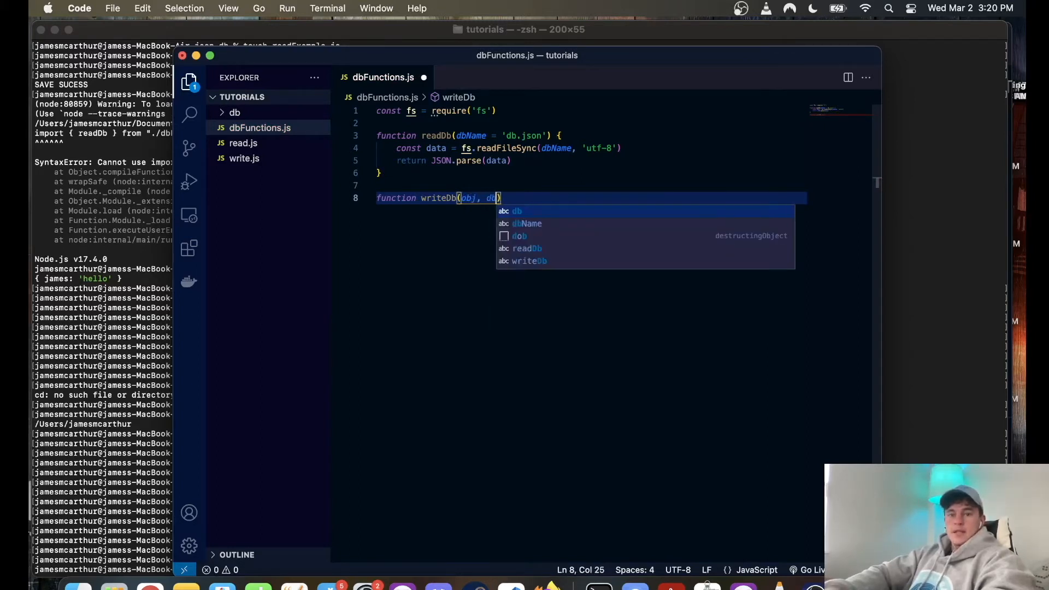
{"action": "type", "text": "Name = "}
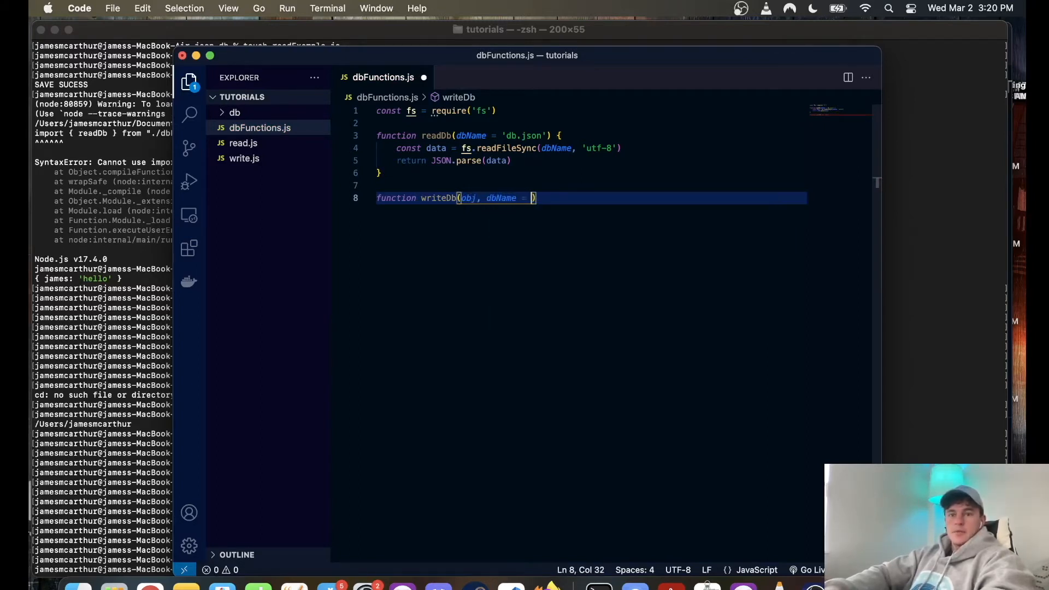
{"action": "type", "text": "'db.json"}
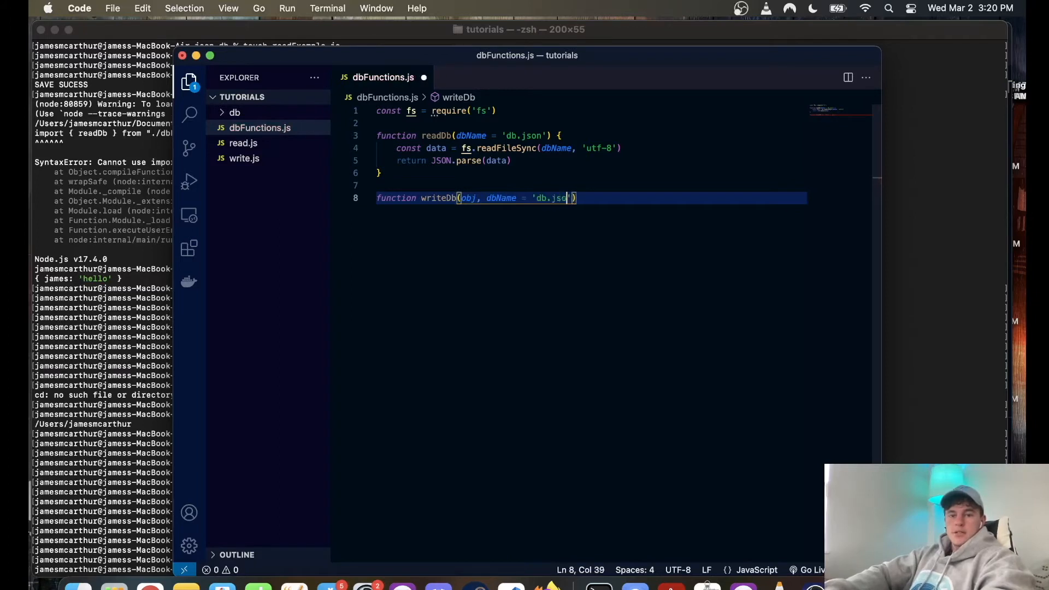
{"action": "type", "text": "')"}
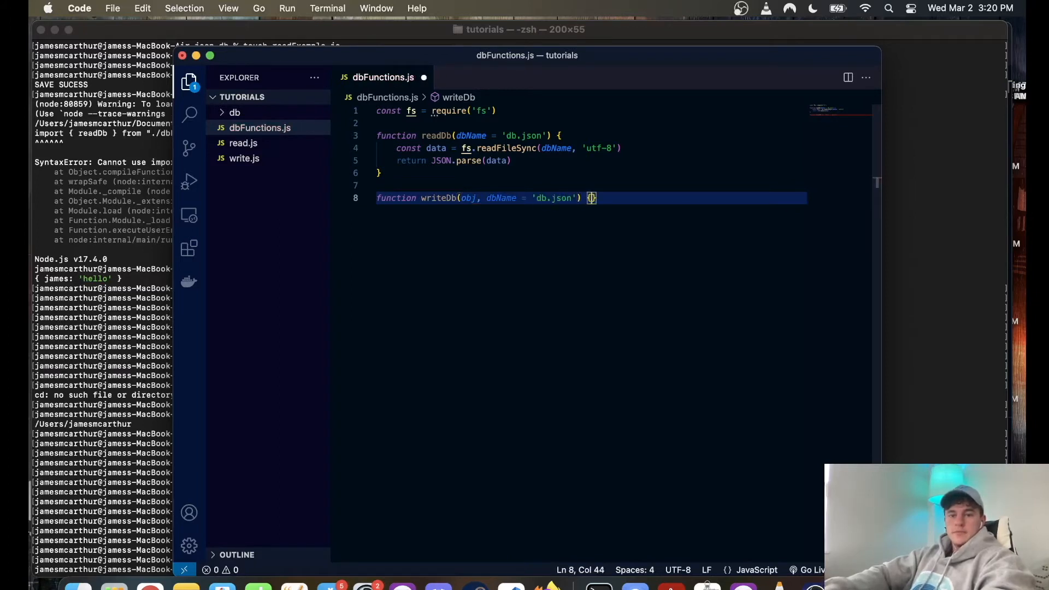
{"action": "key", "text": "Return"}
{"action": "type", "text": "if"}
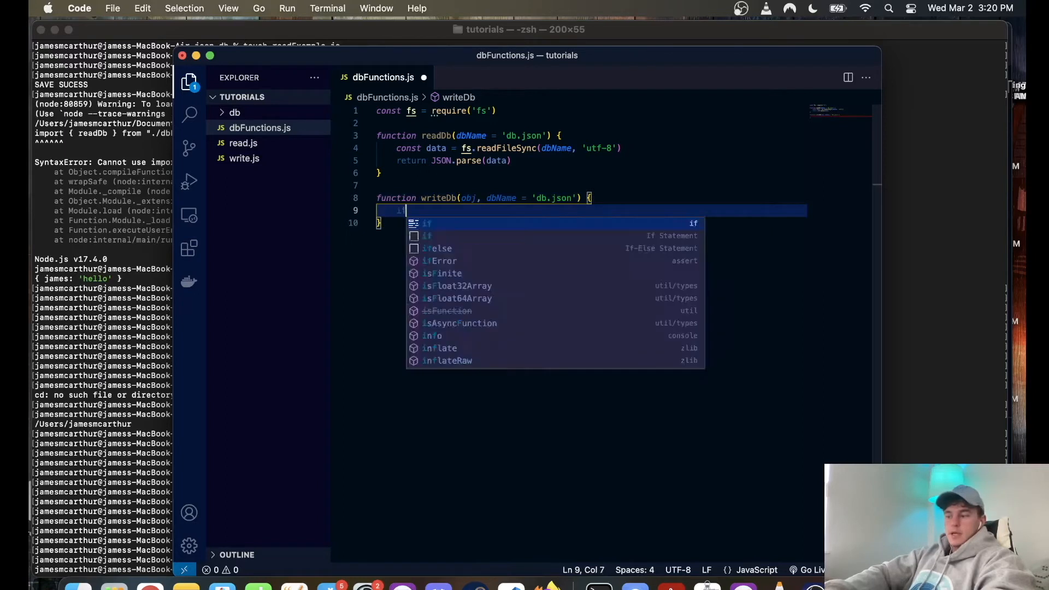
{"action": "type", "text": " ()"}
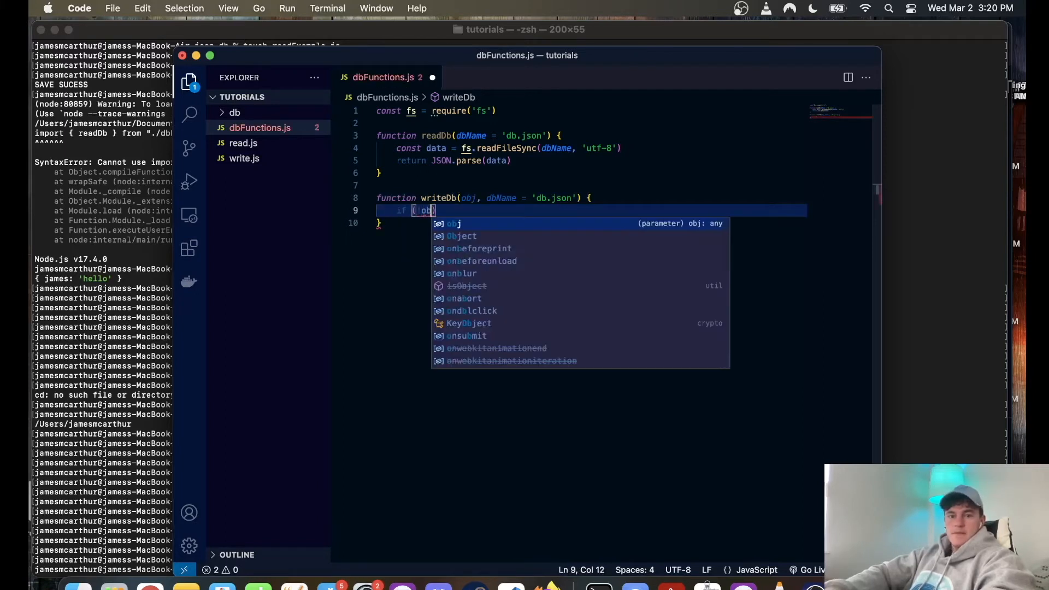
{"action": "type", "text": "j)"}
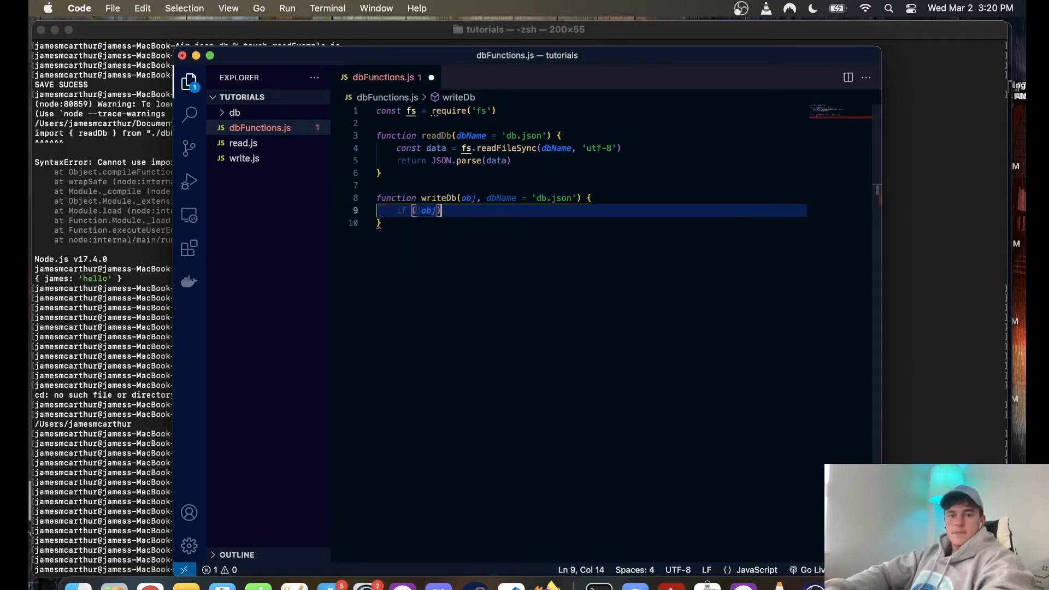
{"action": "type", "text": " {return conso"}
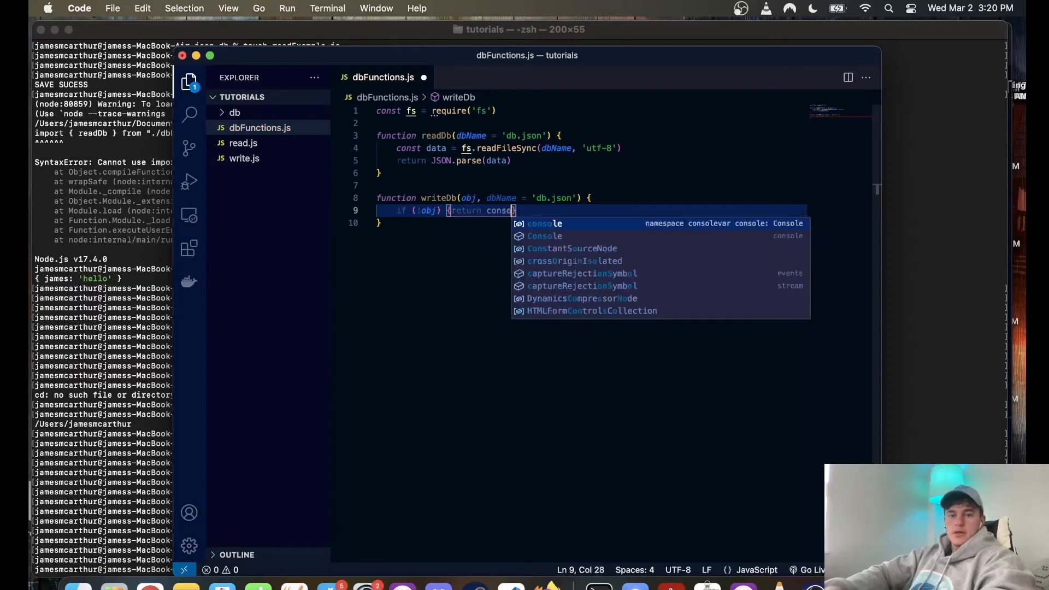
{"action": "type", "text": "le.log9"}
{"action": "type", "text": "'"}
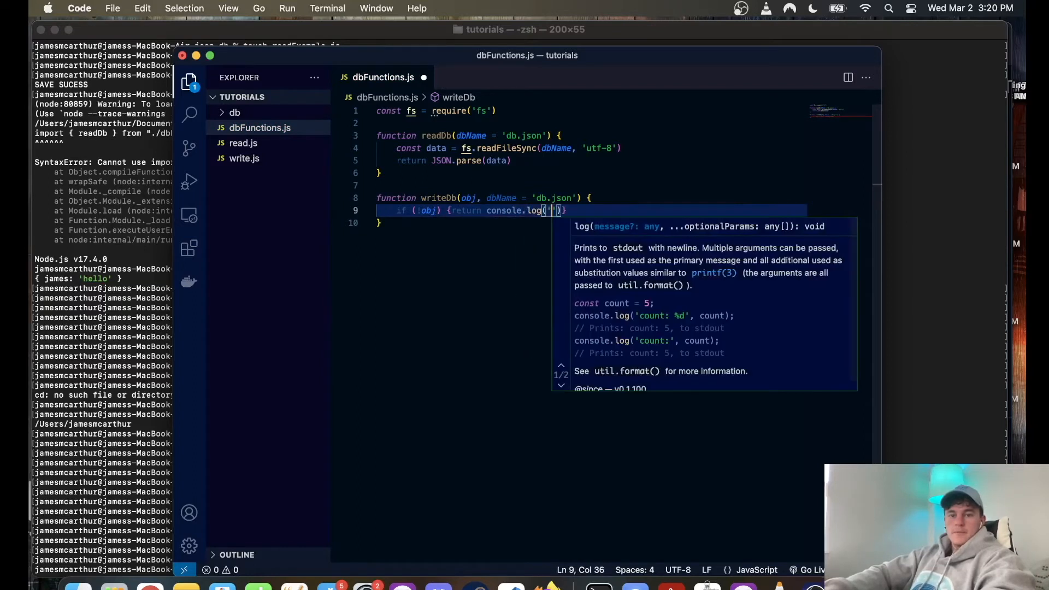
{"action": "type", "text": "Please prov"}
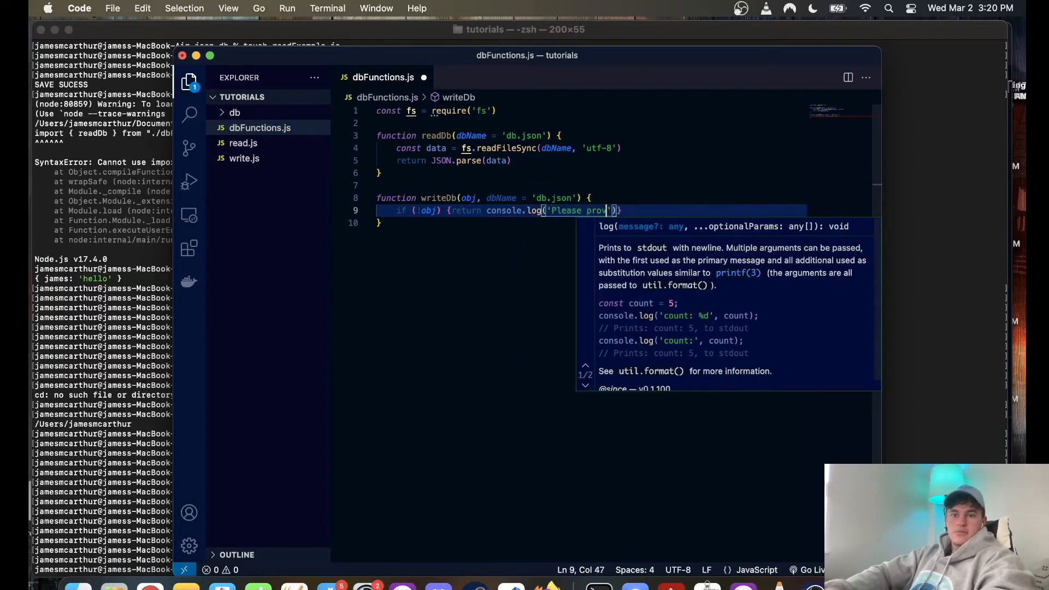
{"action": "type", "text": "data to save"}
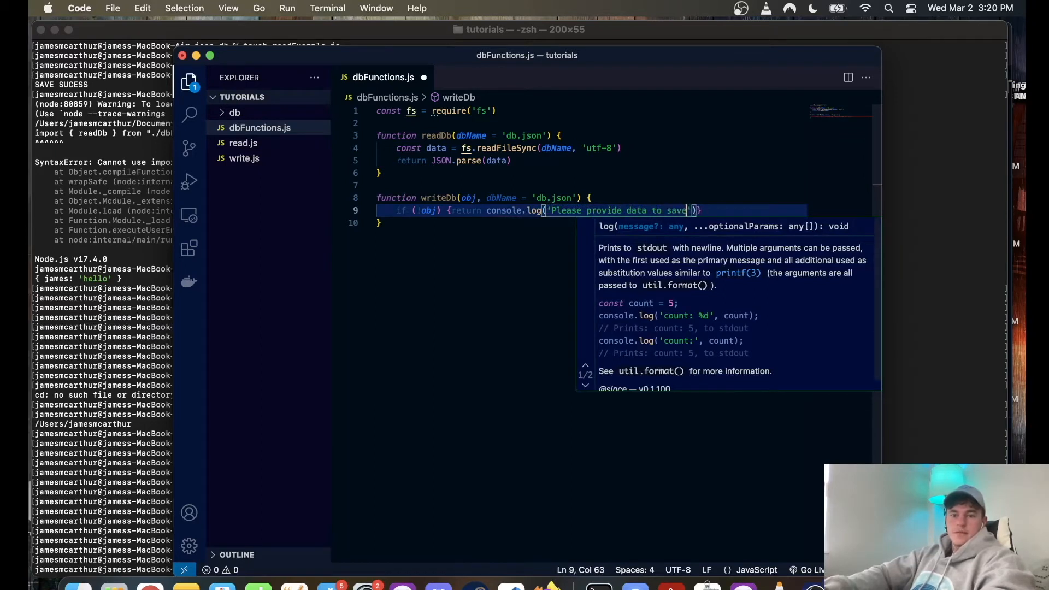
Add the guard returning console.log('Please provide data to save') when obj is missing, and format.
{"action": "key", "text": "shift+alt+f"}
{"action": "key", "text": "End"}
Add an empty try { } catch { } block below the guard clause.
{"action": "key", "text": "Return"}
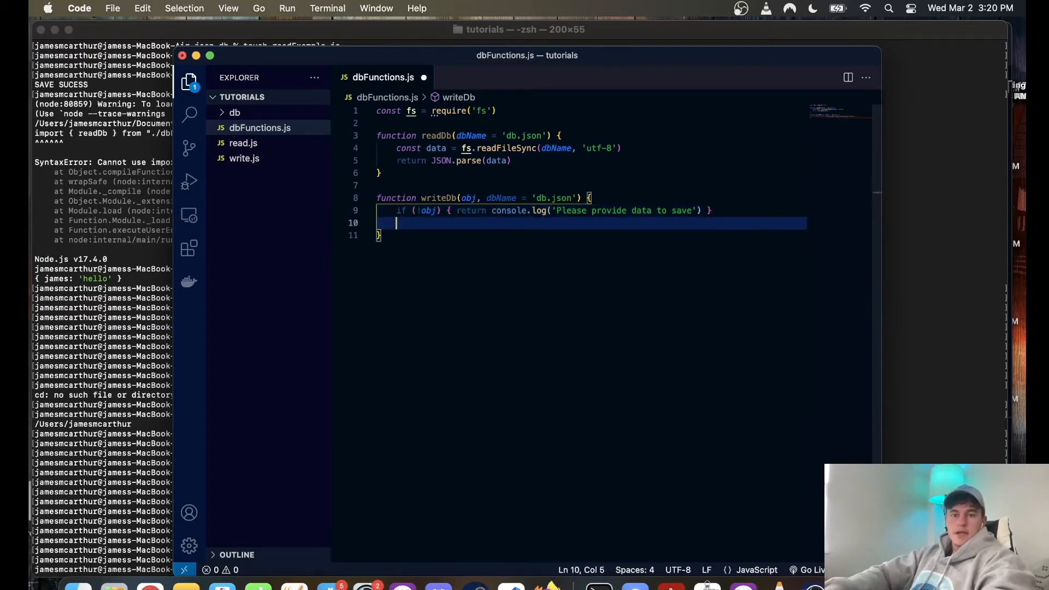
{"action": "key", "text": "Return"}
{"action": "type", "text": "try "}
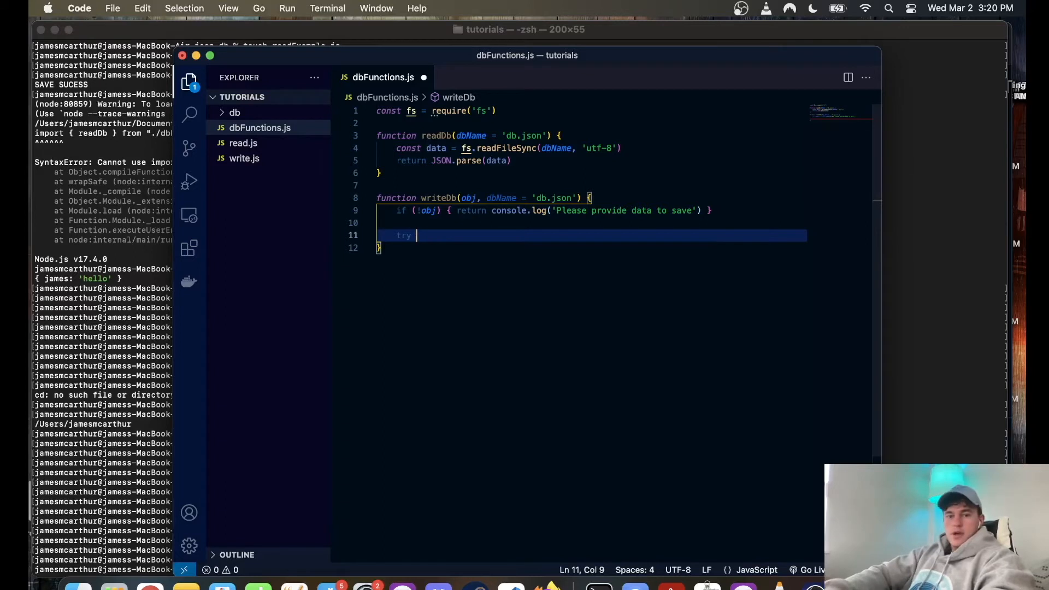
{"action": "type", "text": "{"}
{"action": "key", "text": "Return"}
{"action": "key", "text": "Down"}
{"action": "type", "text": "cat"}
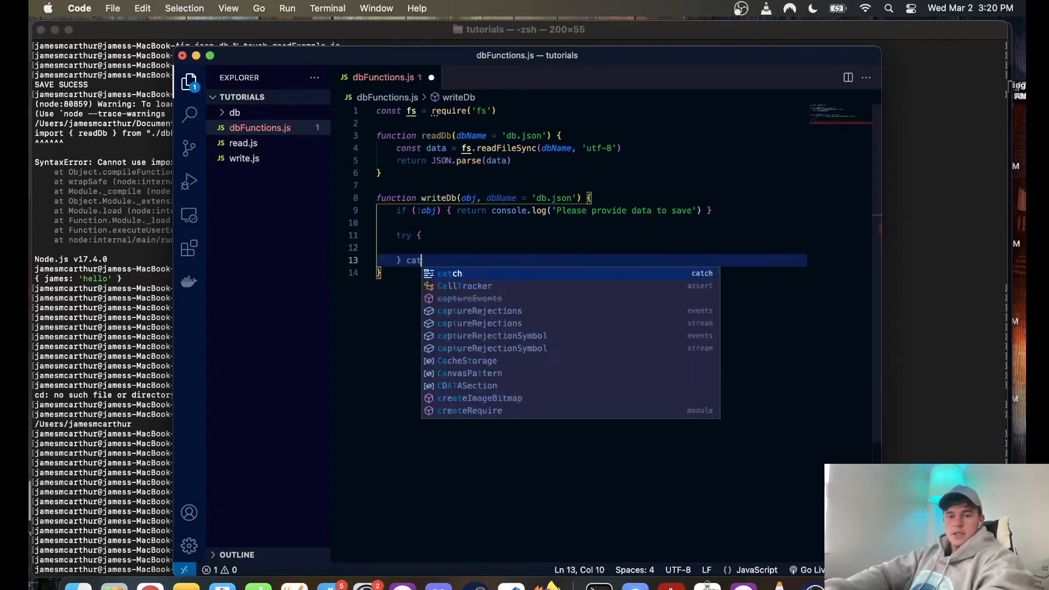
{"action": "type", "text": "ch {"}
{"action": "key", "text": "Return"}
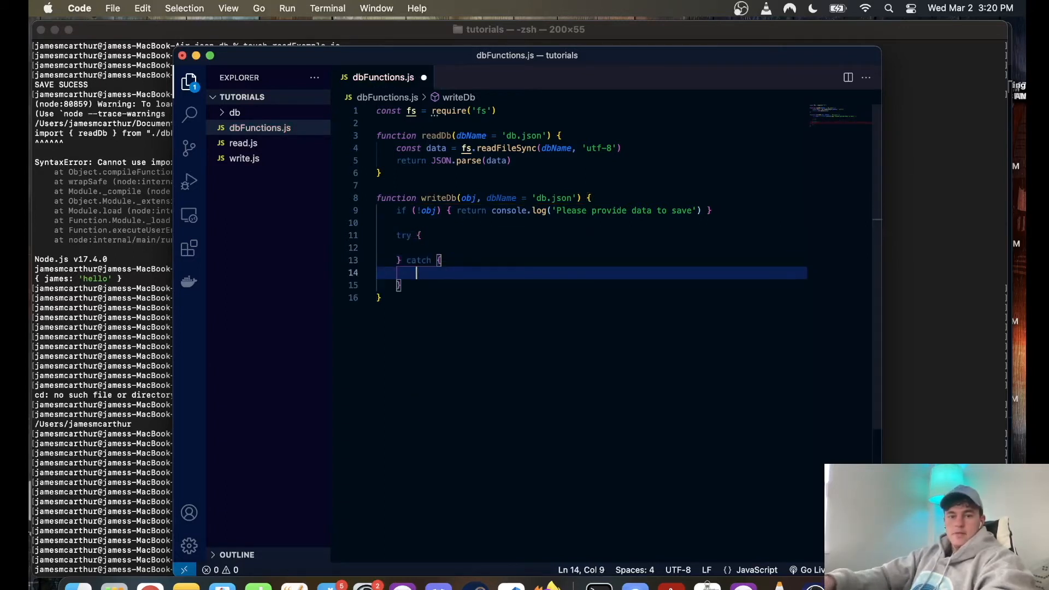
Give the catch an err parameter and begin its return console.log('Save file failed ') statement.
{"action": "left_click", "coordinate": [426, 260]}
{"action": "type", "text": "(err"}
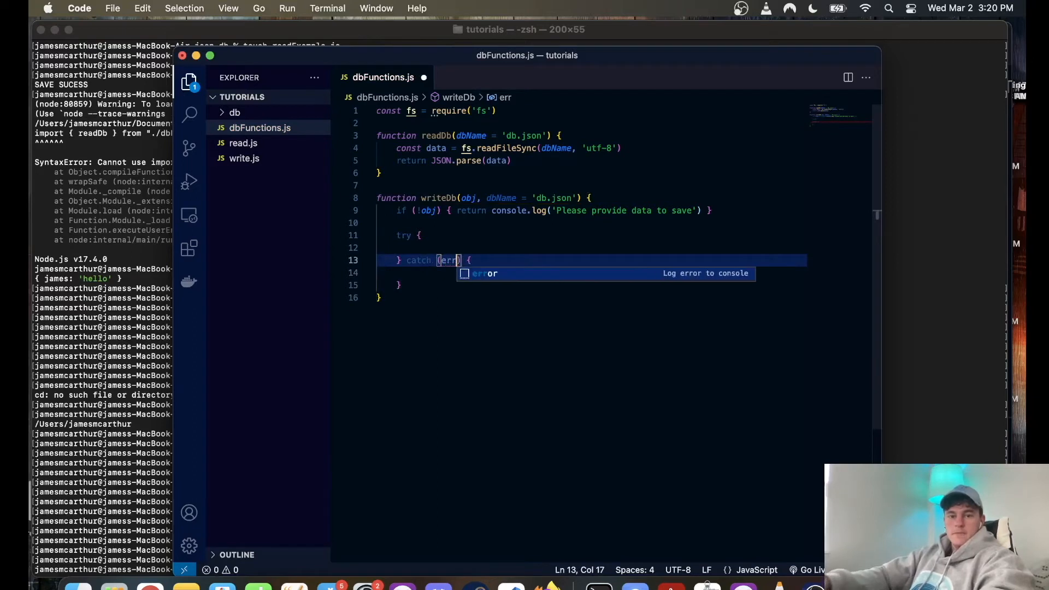
{"action": "key", "text": "Escape"}
{"action": "key", "text": "Down"}
{"action": "key", "text": "Tab"}
{"action": "key", "text": "Tab"}
{"action": "type", "text": "ret"}
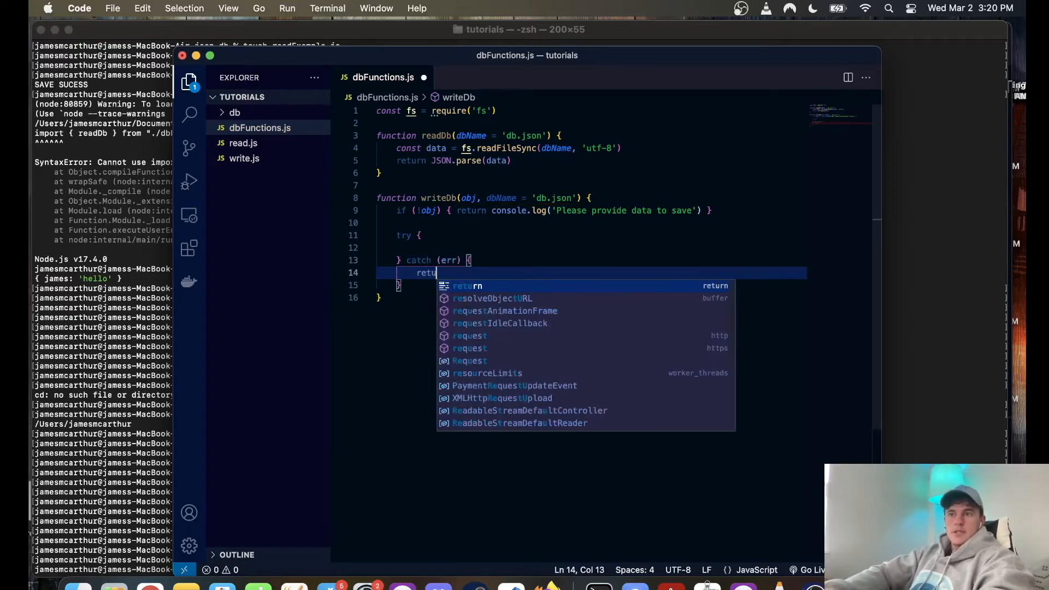
{"action": "type", "text": "urn console.log("}
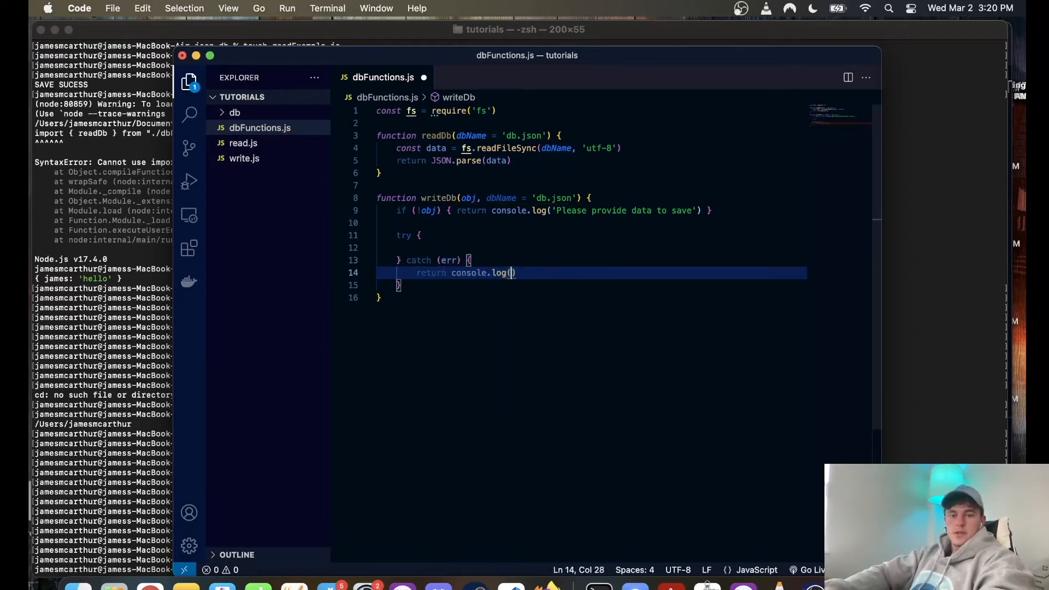
{"action": "type", "text": "'Save file"}
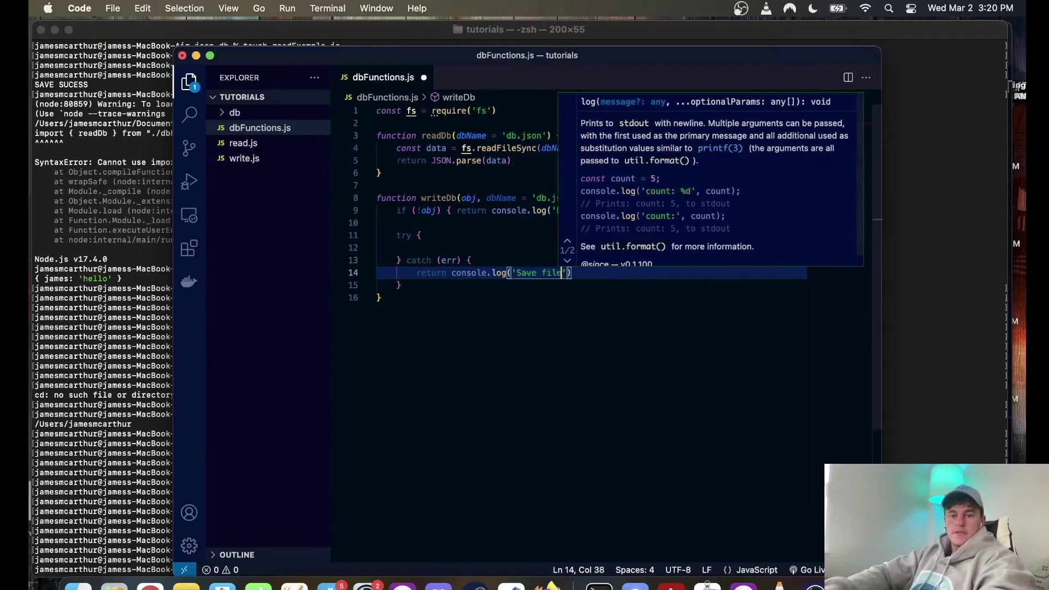
{"action": "type", "text": "fiil"}
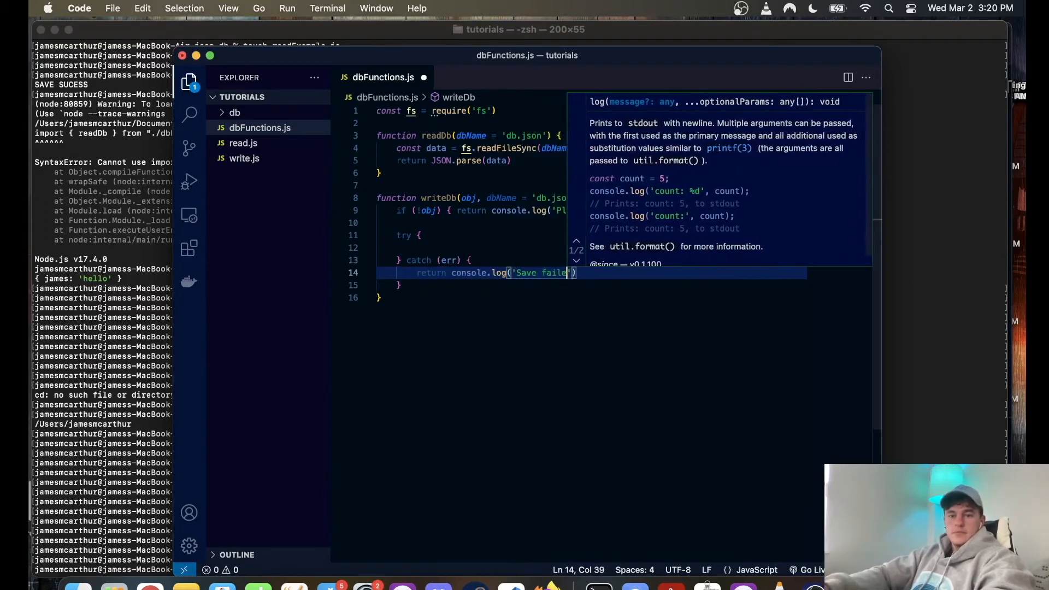
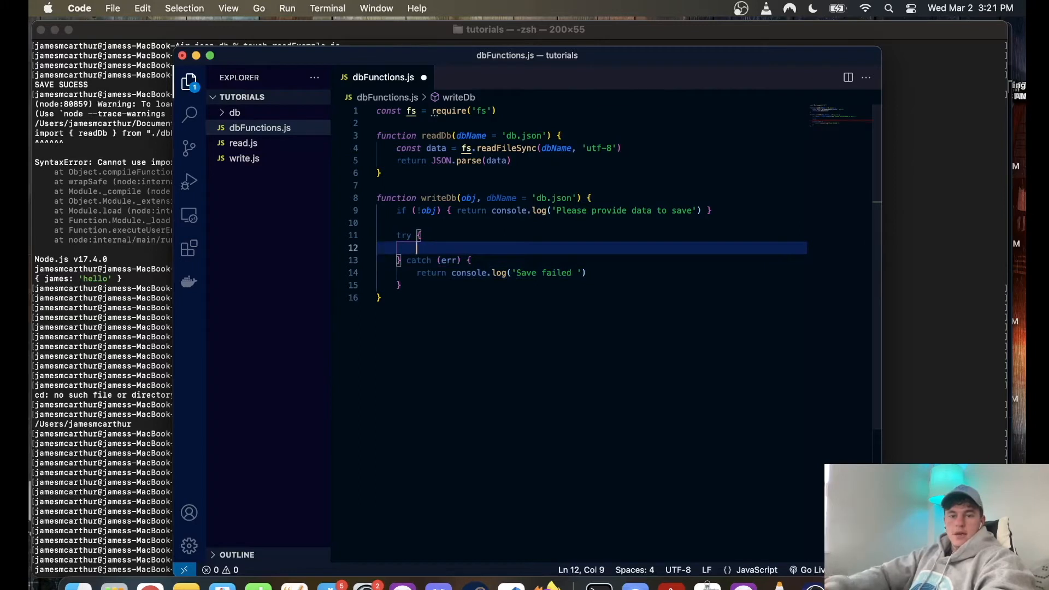
{"action": "type", "text": "return consol"}
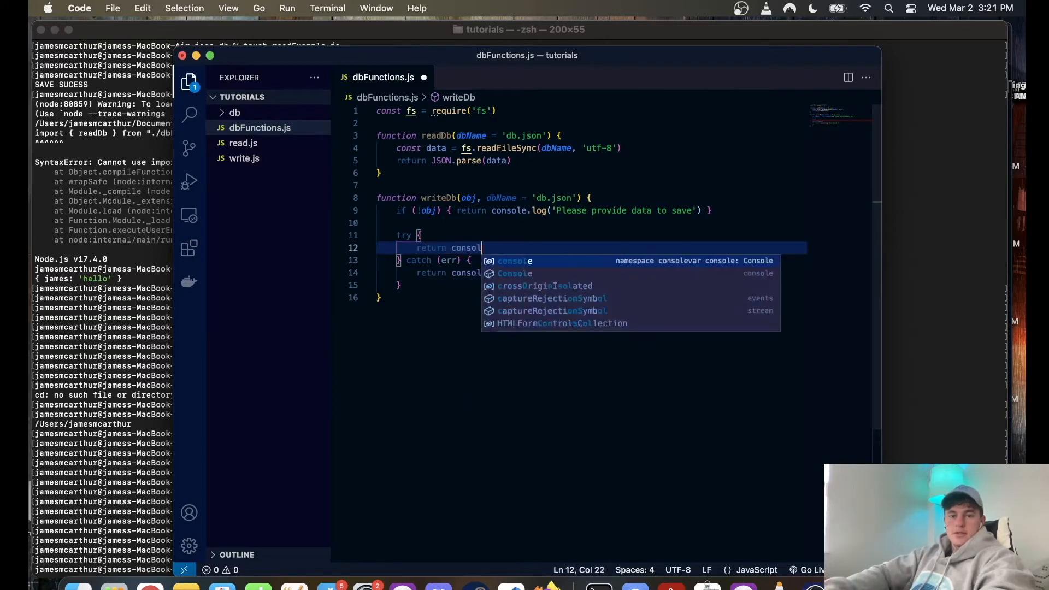
{"action": "type", "text": "e.log('S"}
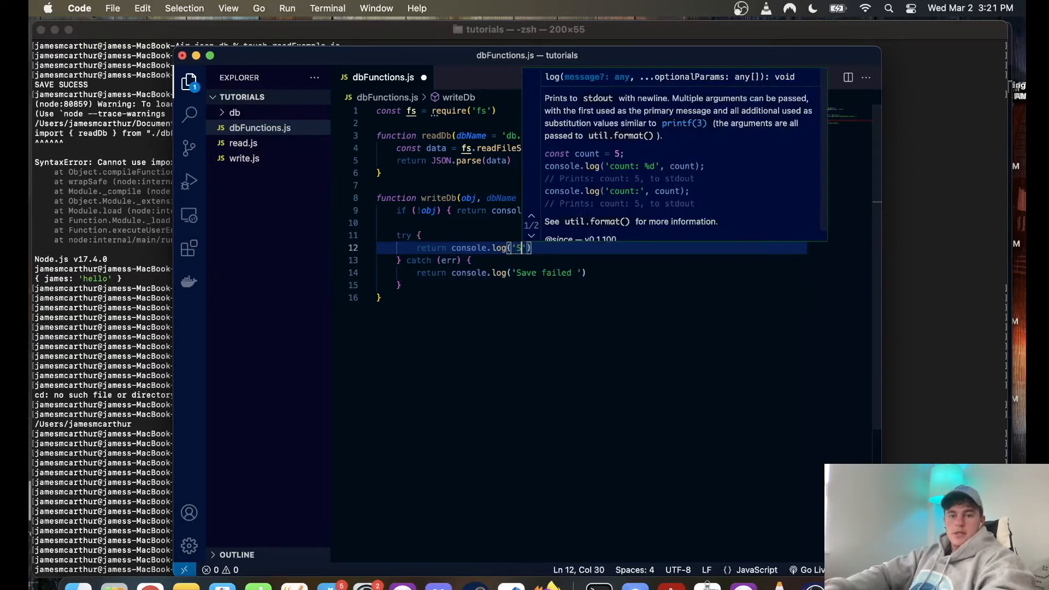
{"action": "type", "text": "ave successful"}
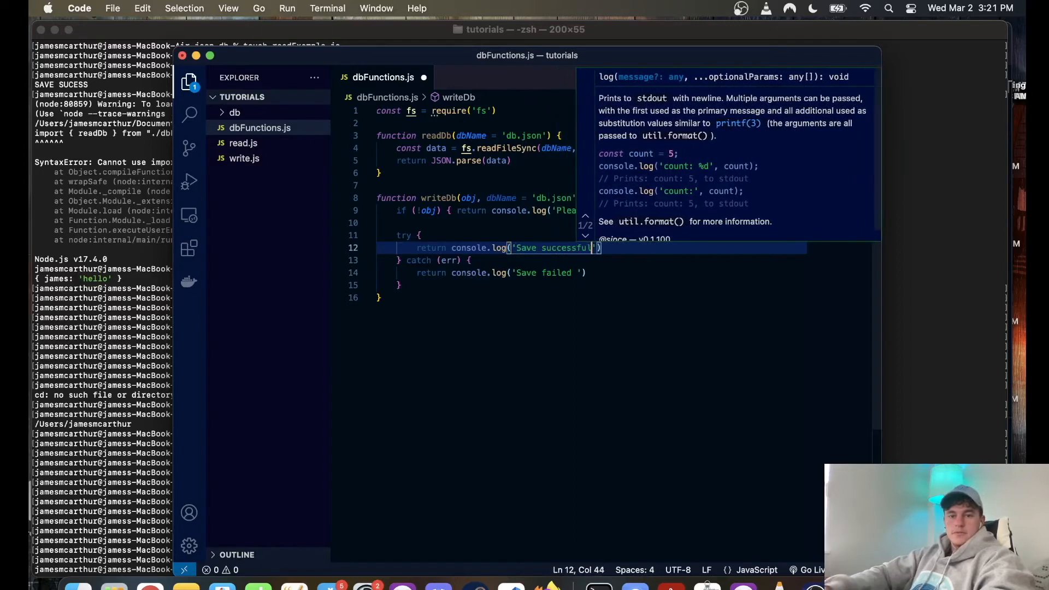
Add fs.writeFileSync(dbName, JSON.stringify(obj)) above the 'Save successful' log in writeDb's try block.
{"action": "key", "text": "Escape"}
{"action": "key", "text": "Up"}
{"action": "key", "text": "Return"}
{"action": "key", "text": "Return"}
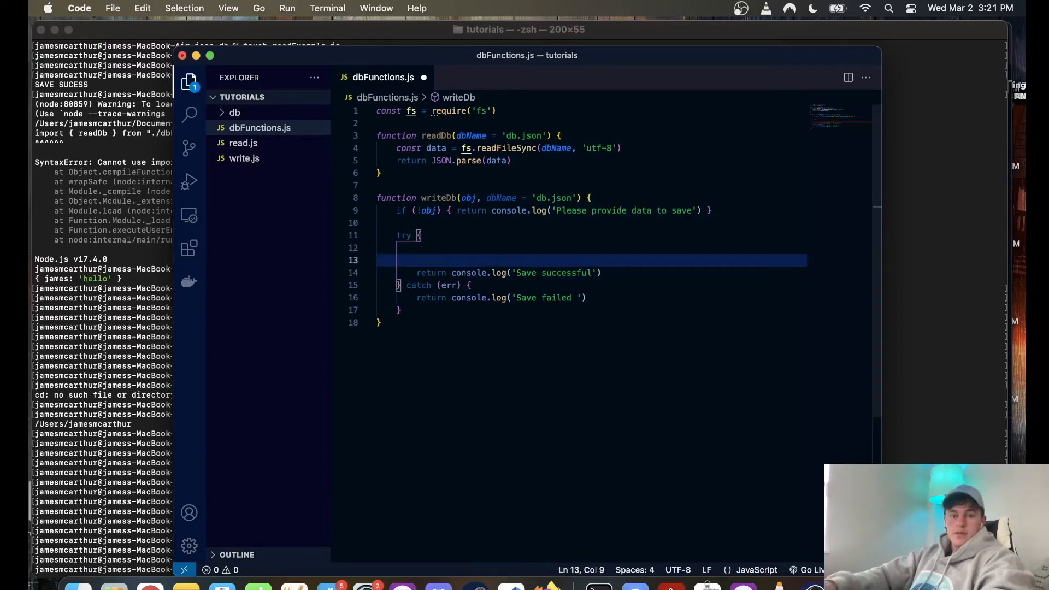
{"action": "key", "text": "Up"}
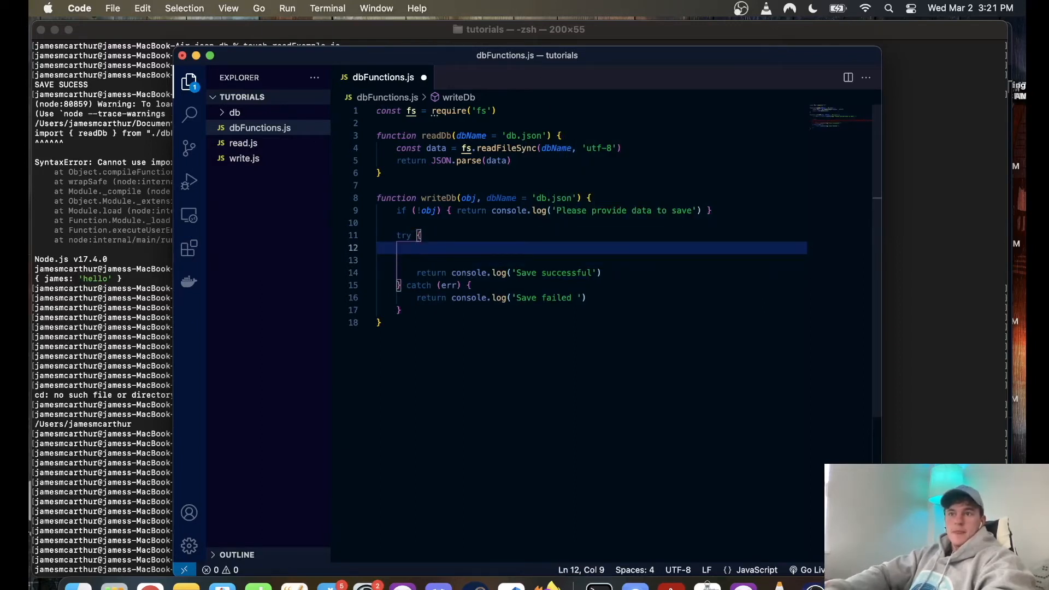
{"action": "type", "text": "fs.wr"}
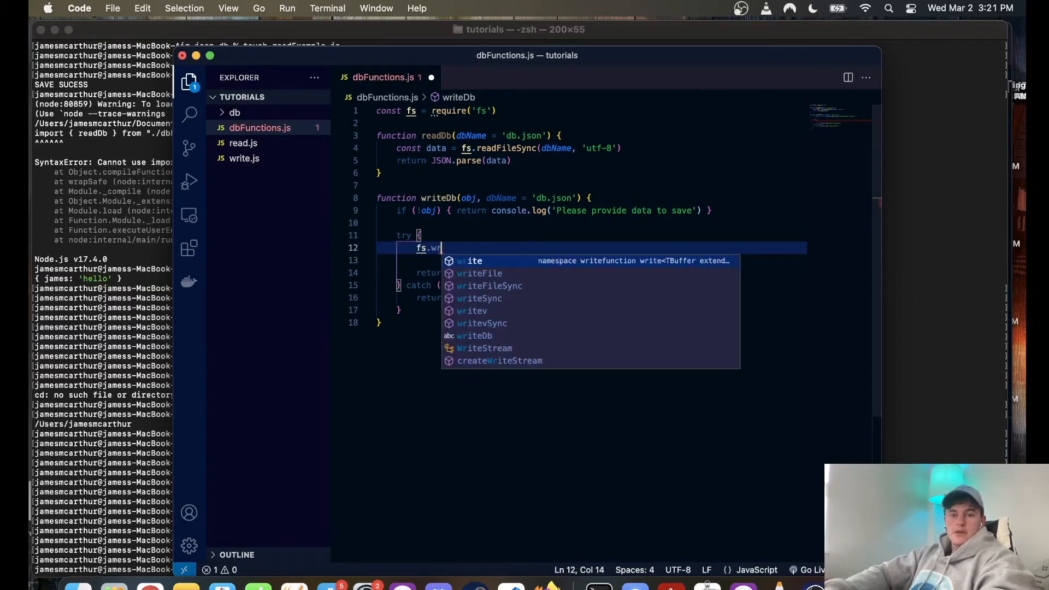
{"action": "type", "text": "i"}
{"action": "key", "text": "Down"}
{"action": "key", "text": "Down"}
{"action": "key", "text": "Down"}
{"action": "key", "text": "Down"}
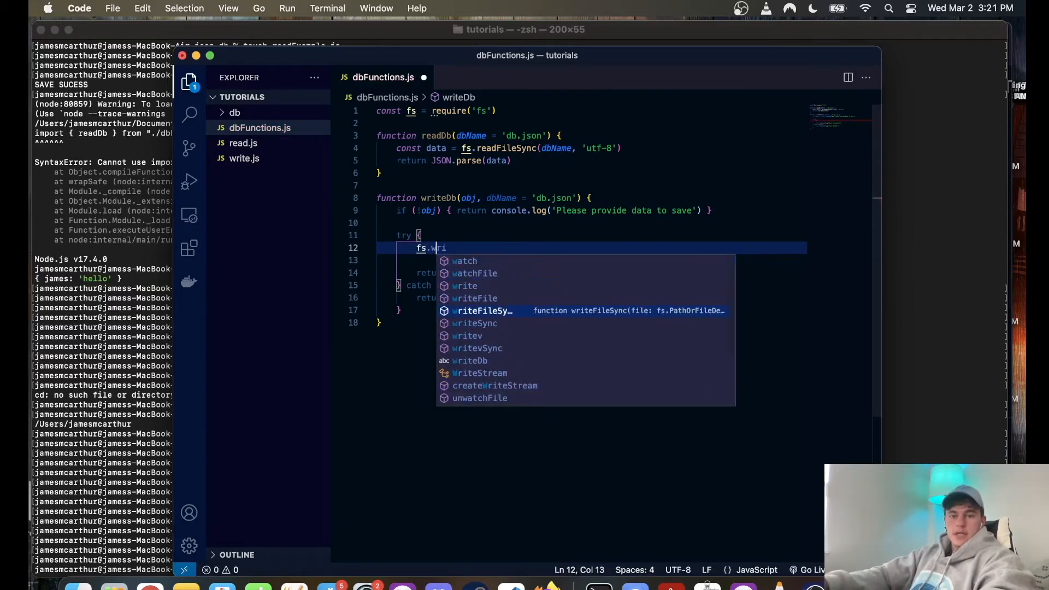
{"action": "key", "text": "Return"}
{"action": "type", "text": "("}
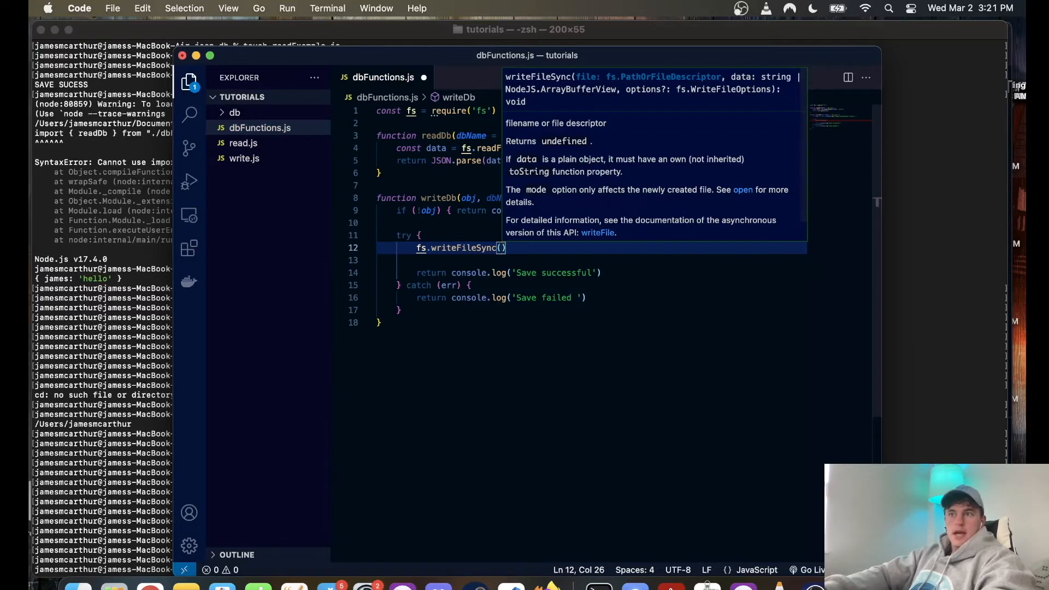
{"action": "type", "text": "db"}
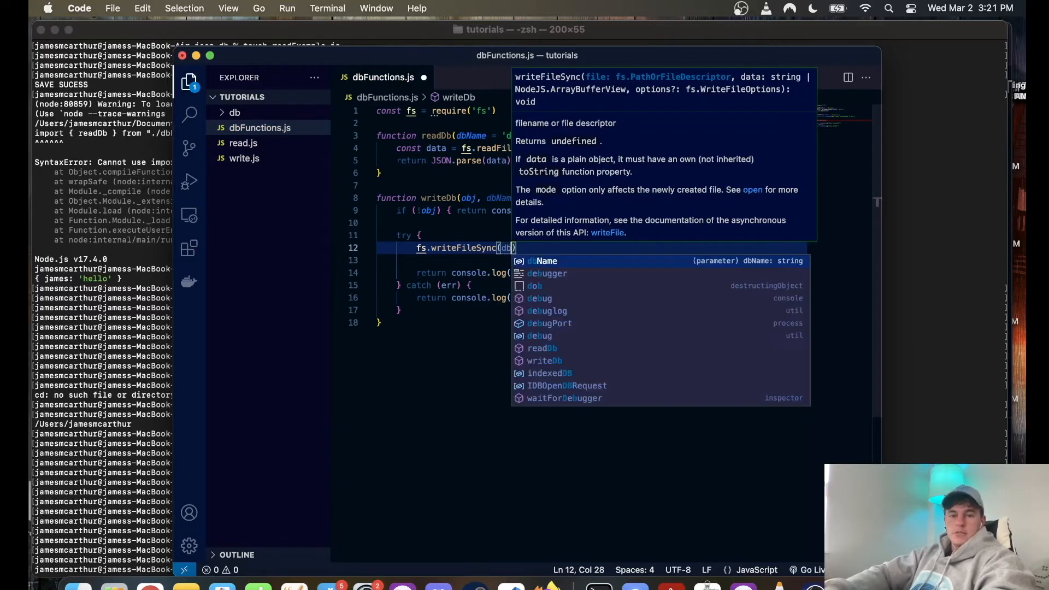
{"action": "key", "text": "Return"}
{"action": "type", "text": ", "}
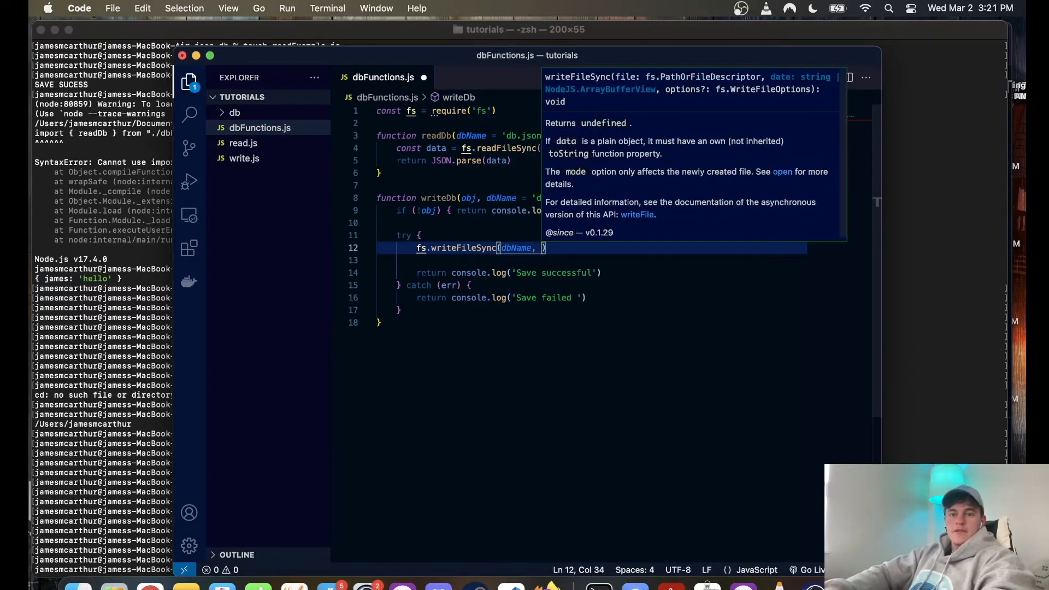
{"action": "type", "text": "JSON"}
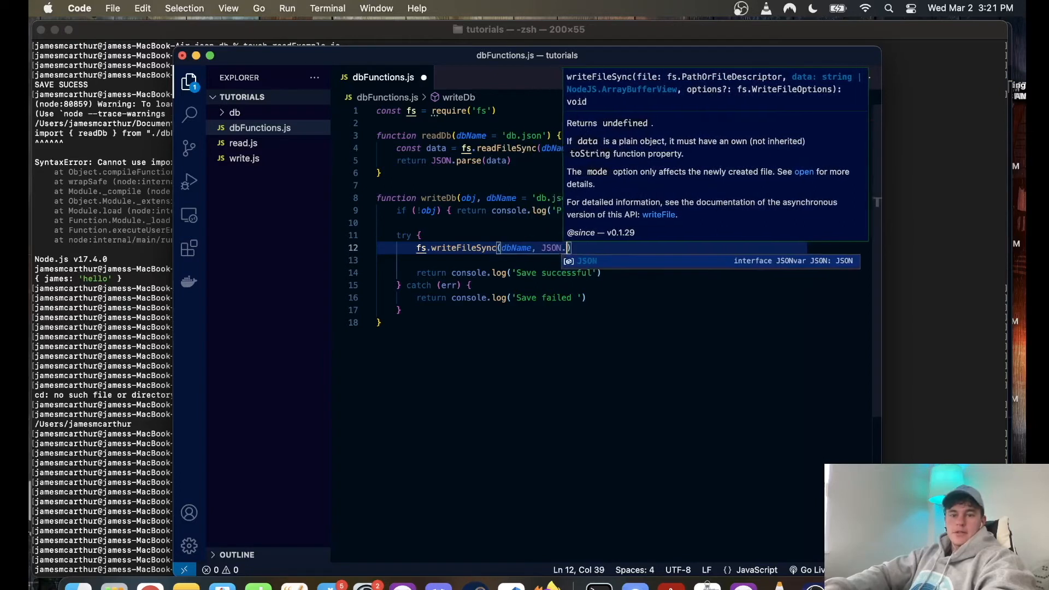
{"action": "type", "text": ".st"}
{"action": "key", "text": "Return"}
{"action": "type", "text": "("}
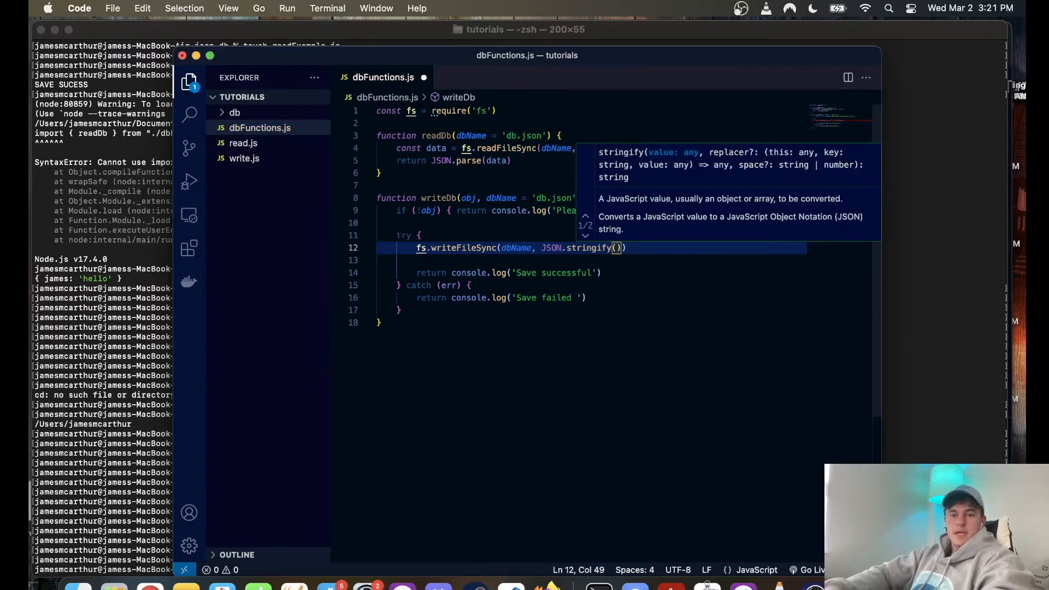
{"action": "type", "text": "obj"}
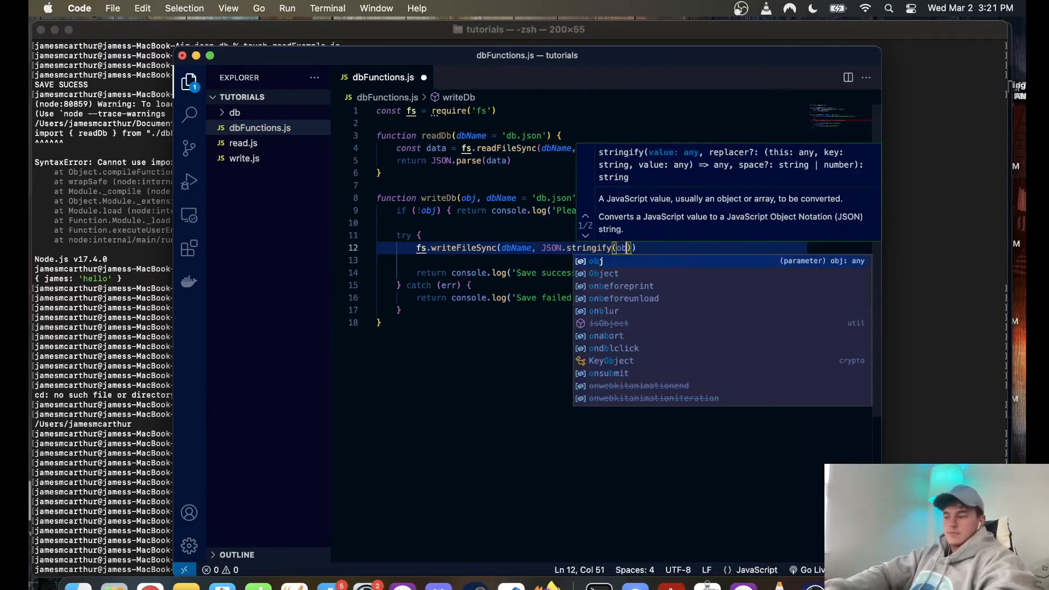
Remove the empty line after the write call and review the stringify and dbName arguments.
{"action": "left_click", "coordinate": [437, 261]}
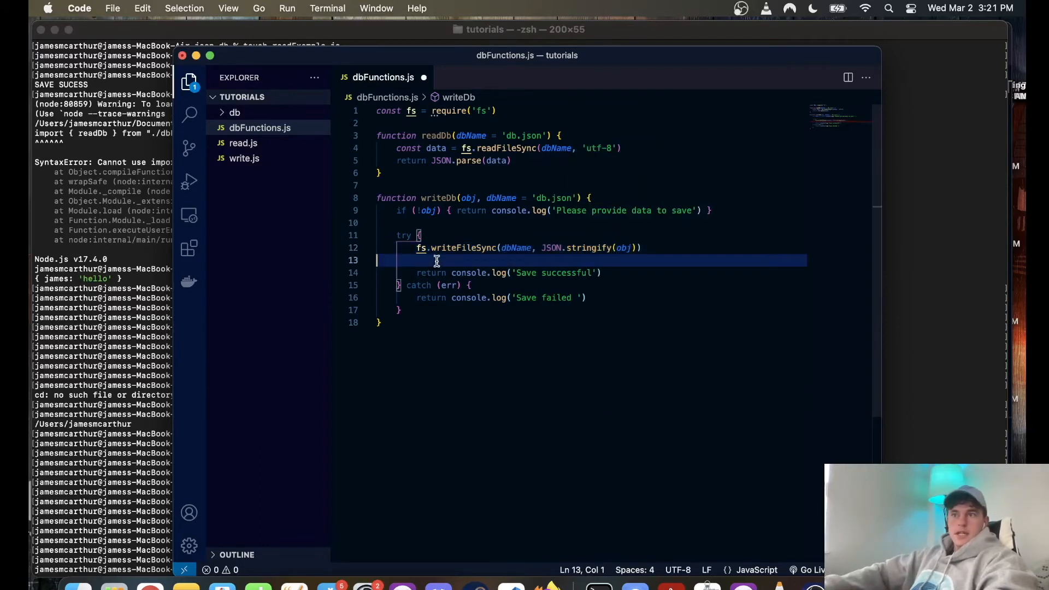
{"action": "key", "text": "BackSpace"}
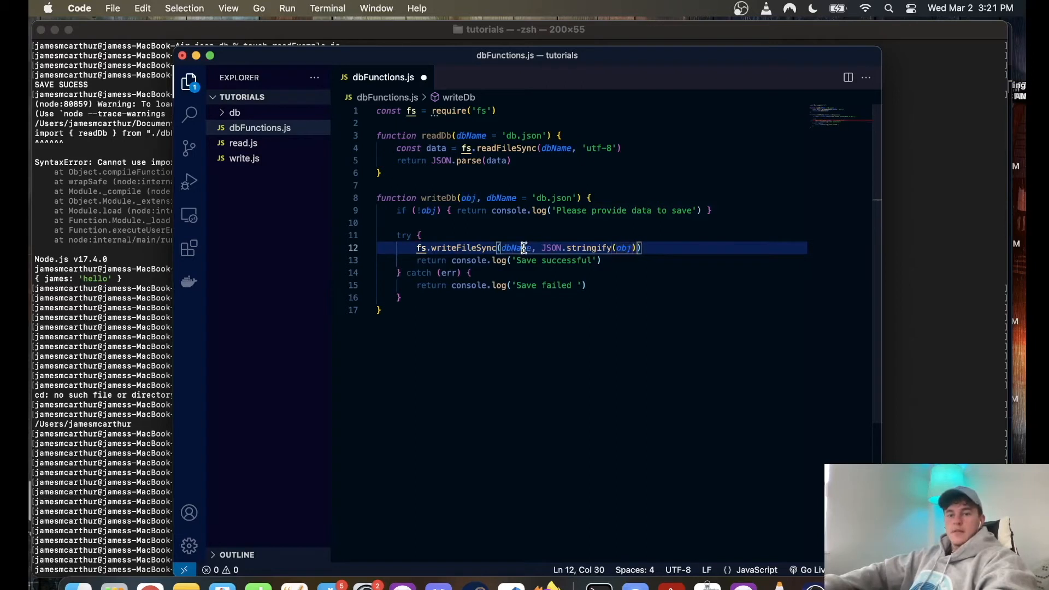
{"action": "left_click", "coordinate": [574, 247]}
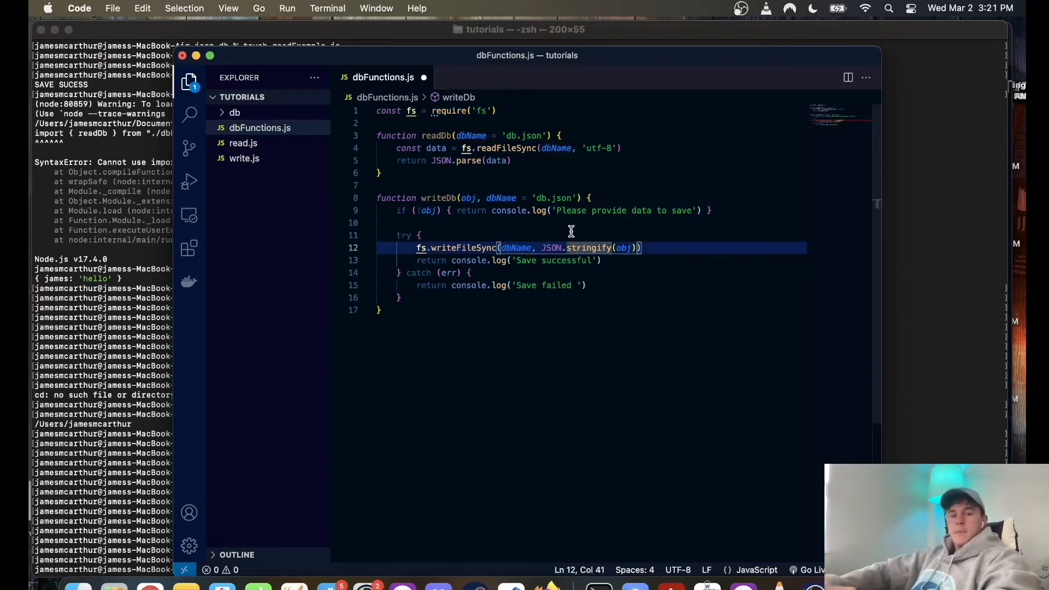
{"action": "left_click", "coordinate": [501, 247]}
{"action": "left_click", "coordinate": [529, 342]}
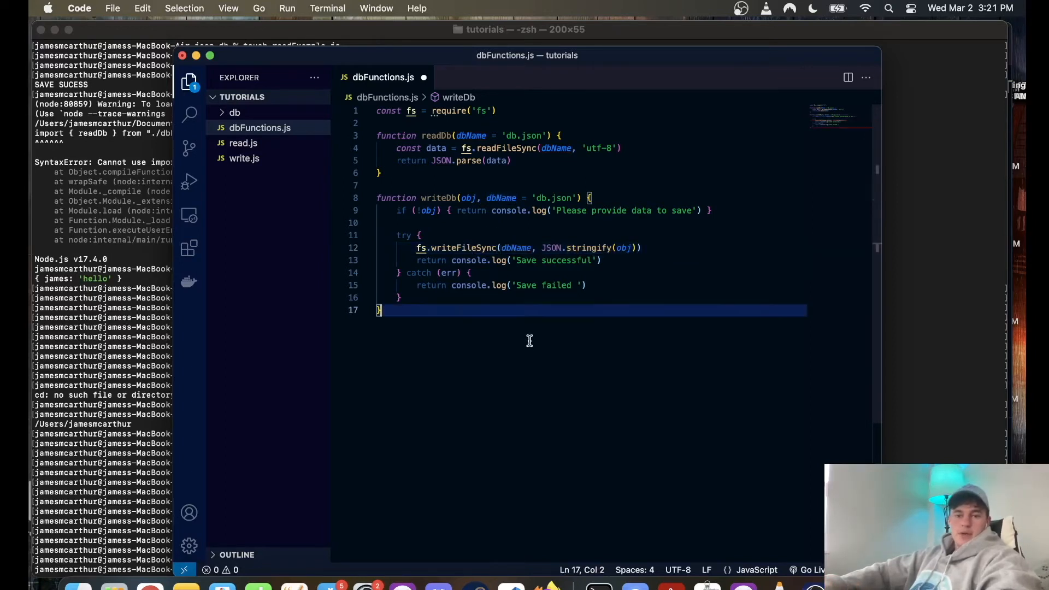
In read.js, import readDb with const { readDb } = require('./dbFunctions') and format the line.
{"action": "left_click", "coordinate": [265, 144]}
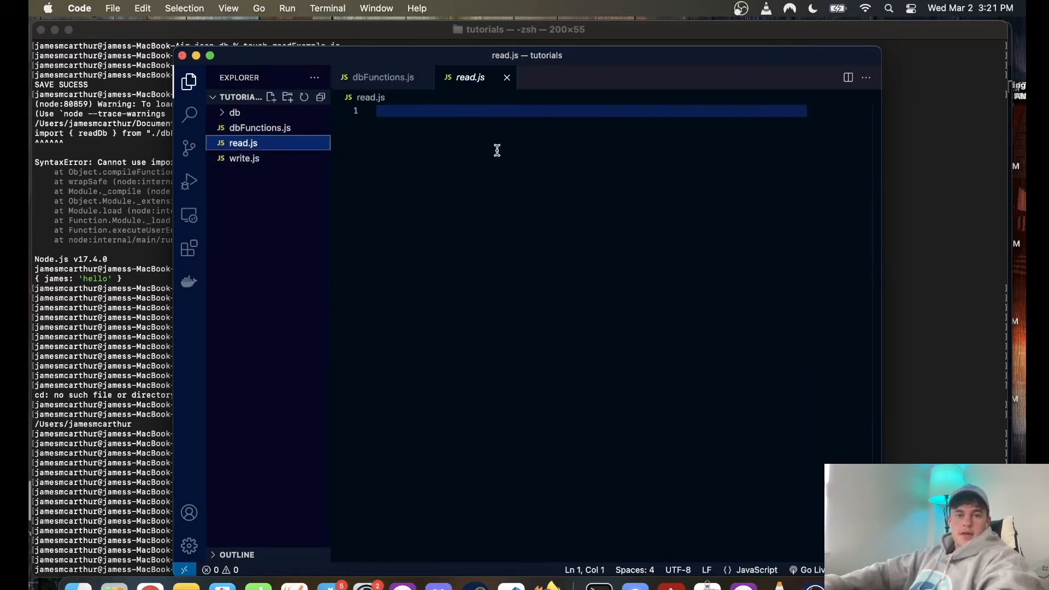
{"action": "type", "text": "const {"}
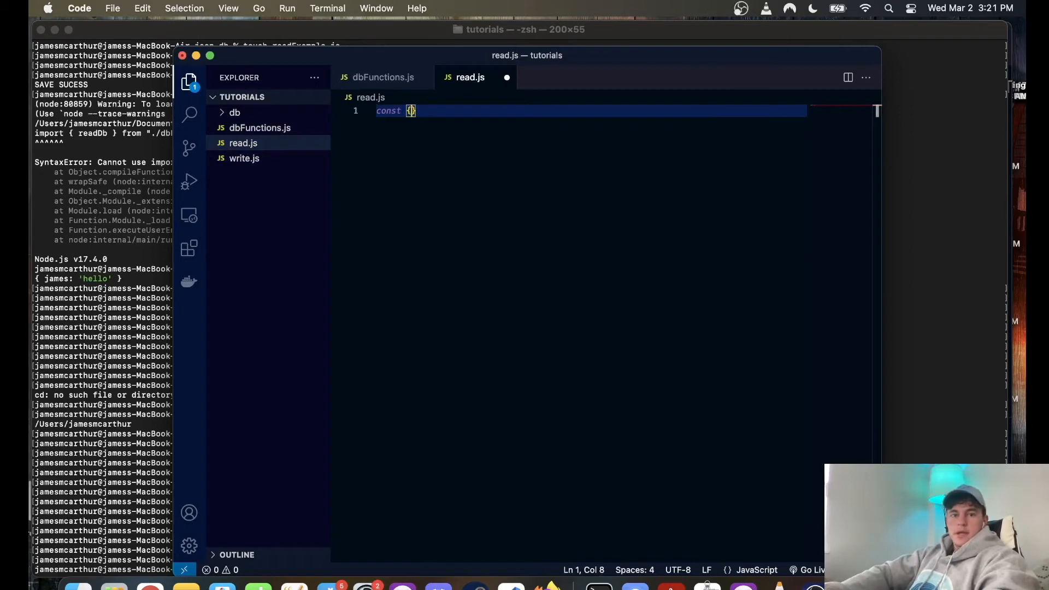
{"action": "type", "text": "read"}
{"action": "key", "text": "Return"}
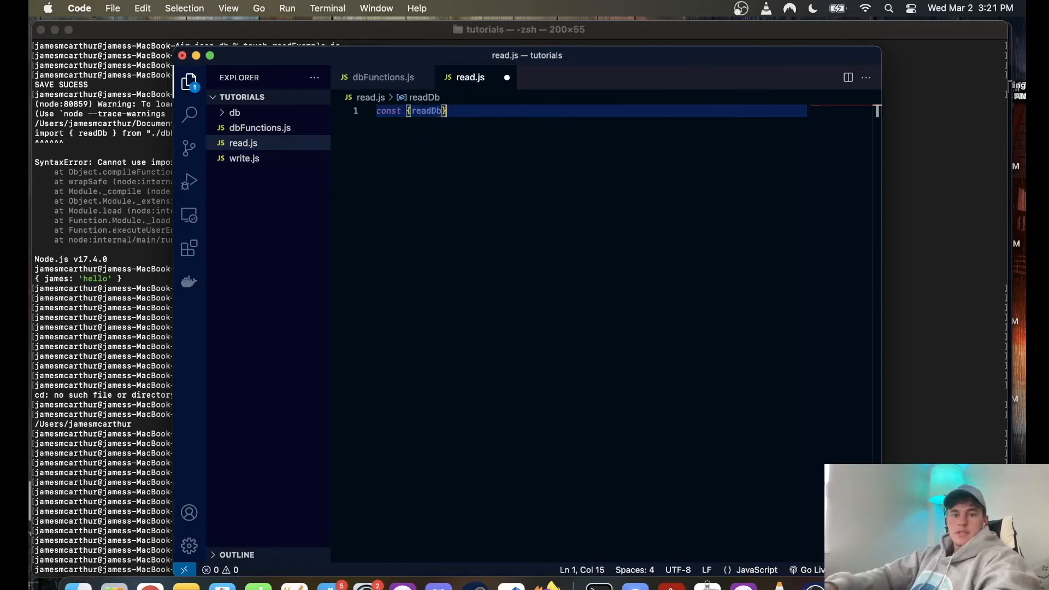
{"action": "type", "text": "  = "}
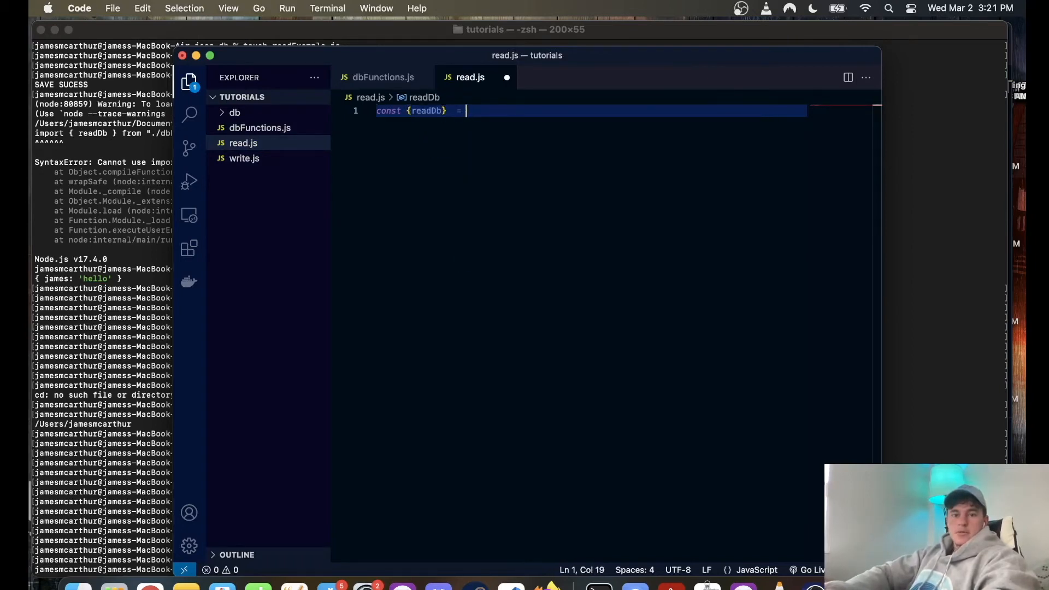
{"action": "type", "text": "require('db"}
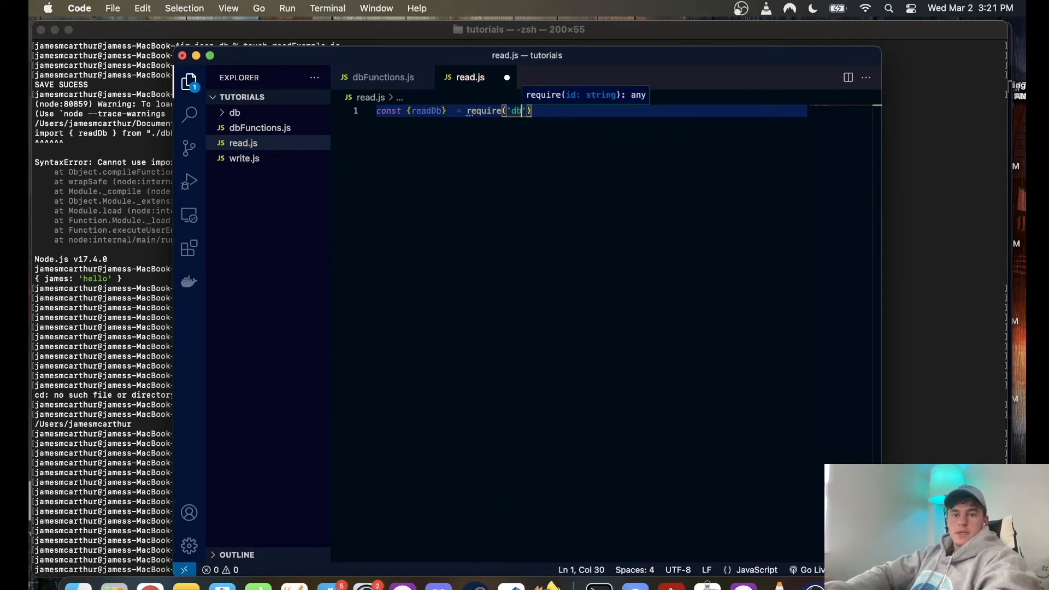
{"action": "key", "text": "BackSpace"}
{"action": "key", "text": "BackSpace"}
{"action": "type", "text": "./"}
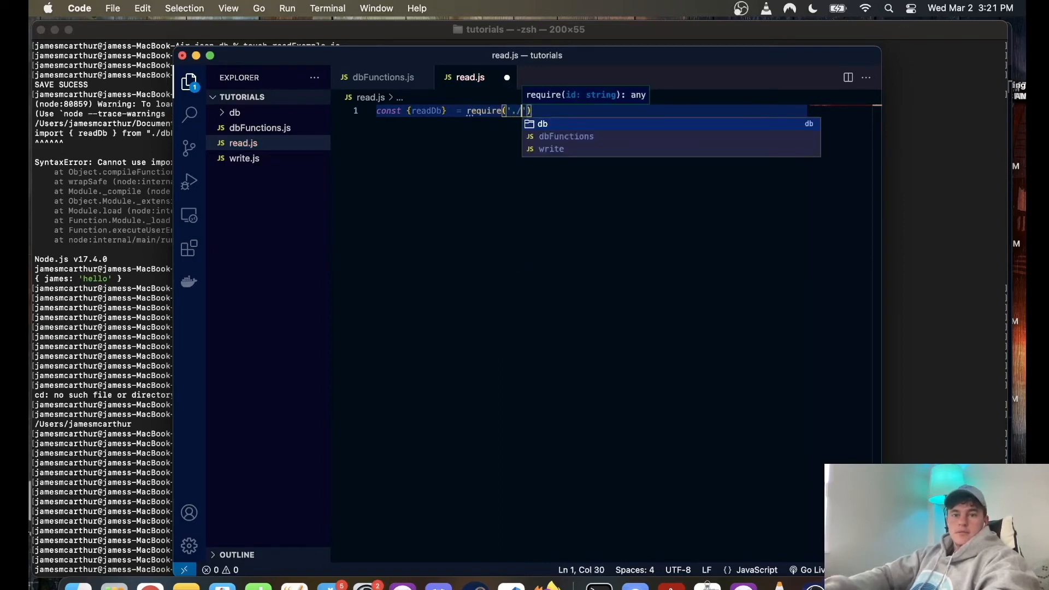
{"action": "key", "text": "Return"}
{"action": "left_click", "coordinate": [584, 162]}
{"action": "type", "text": "dbFunctions"}
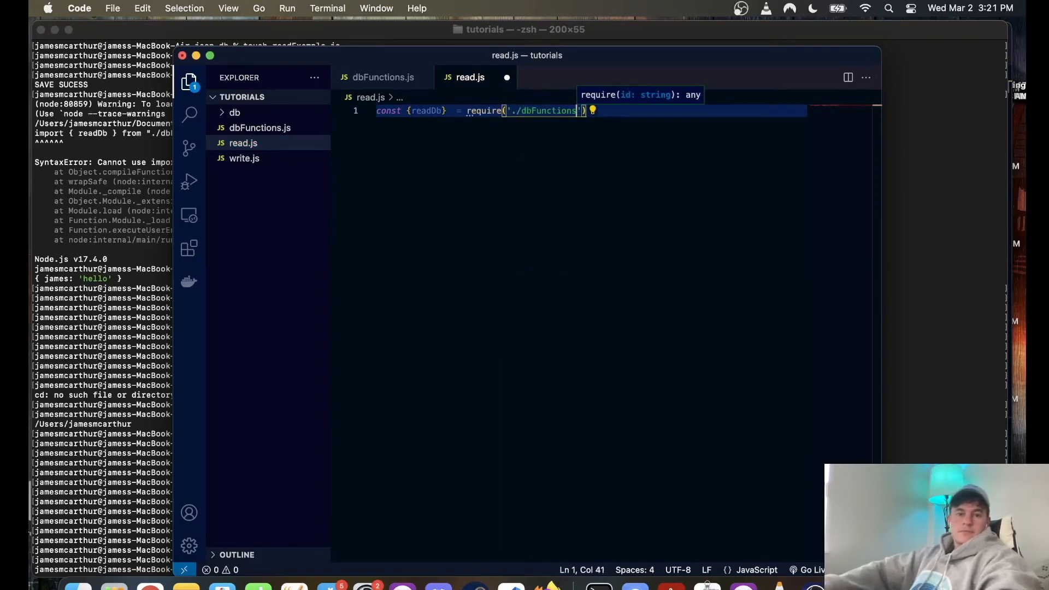
{"action": "key", "text": "shift+alt+f"}
Log readDb() with console.log on a new line, then move to write.js.
{"action": "key", "text": "Return"}
{"action": "key", "text": "Return"}
{"action": "type", "text": "co"}
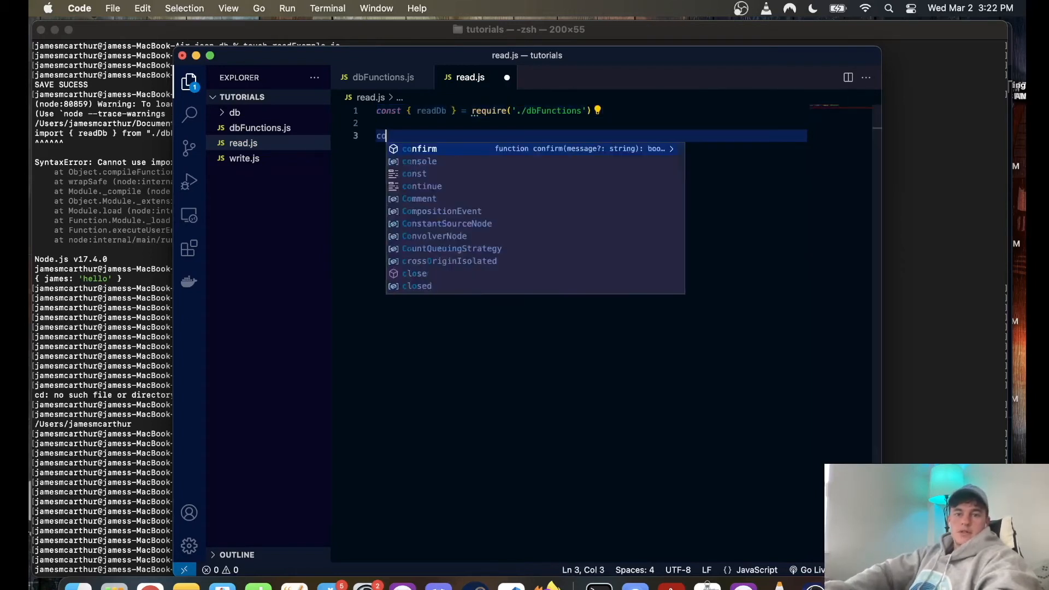
{"action": "type", "text": "nsole.log(re"}
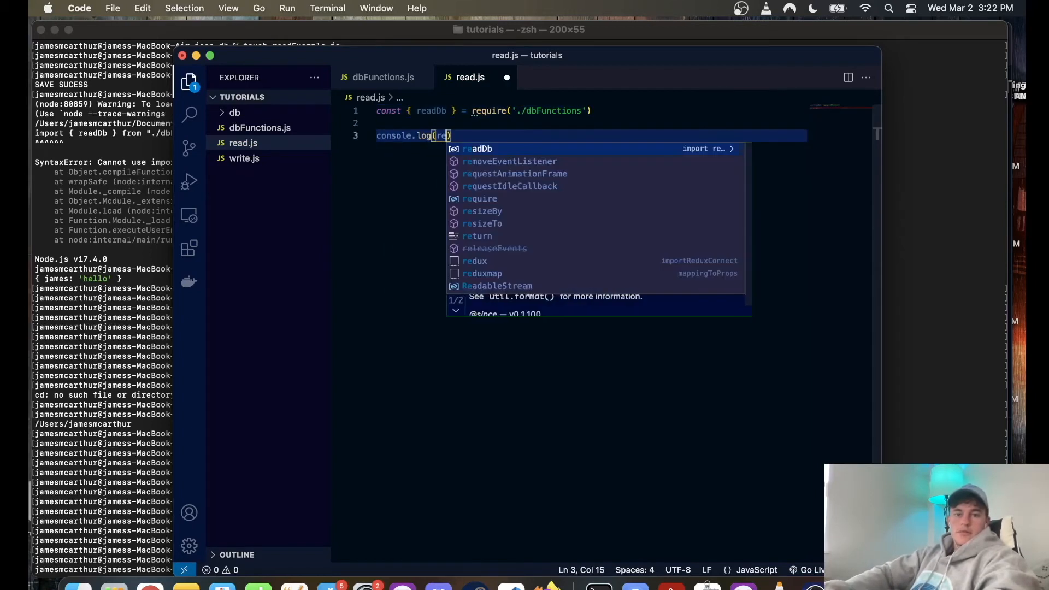
{"action": "type", "text": "adDb)"}
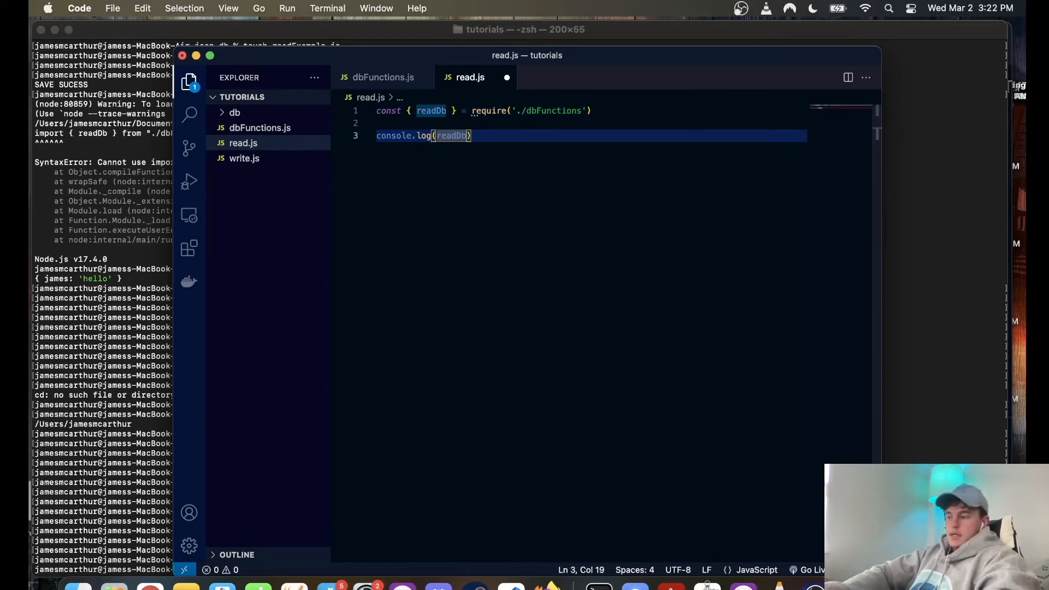
{"action": "type", "text": "()"}
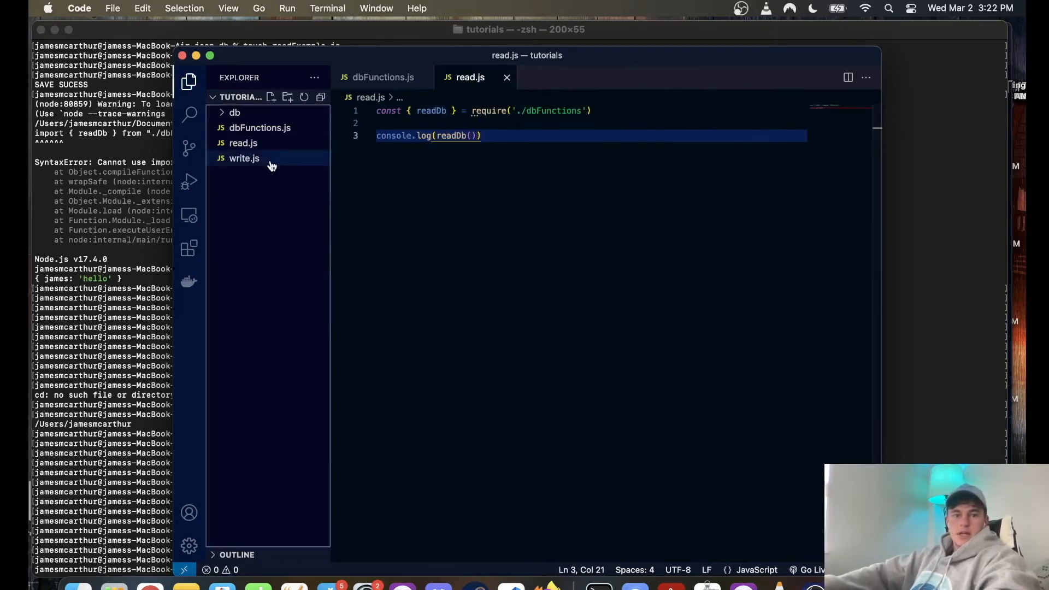
{"action": "left_click", "coordinate": [268, 161]}
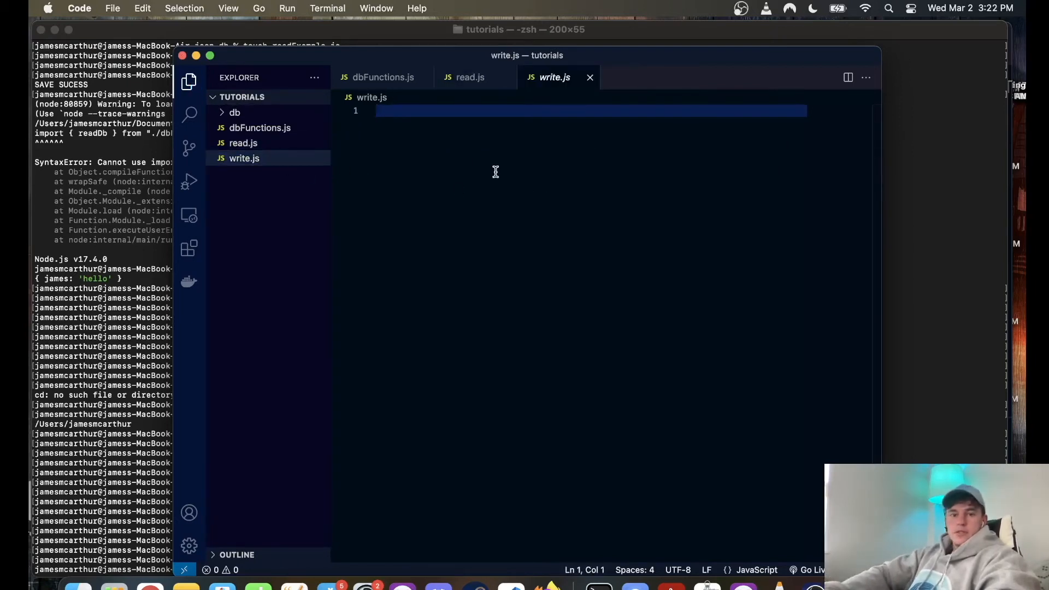
{"action": "type", "text": "const {writeDb}"}
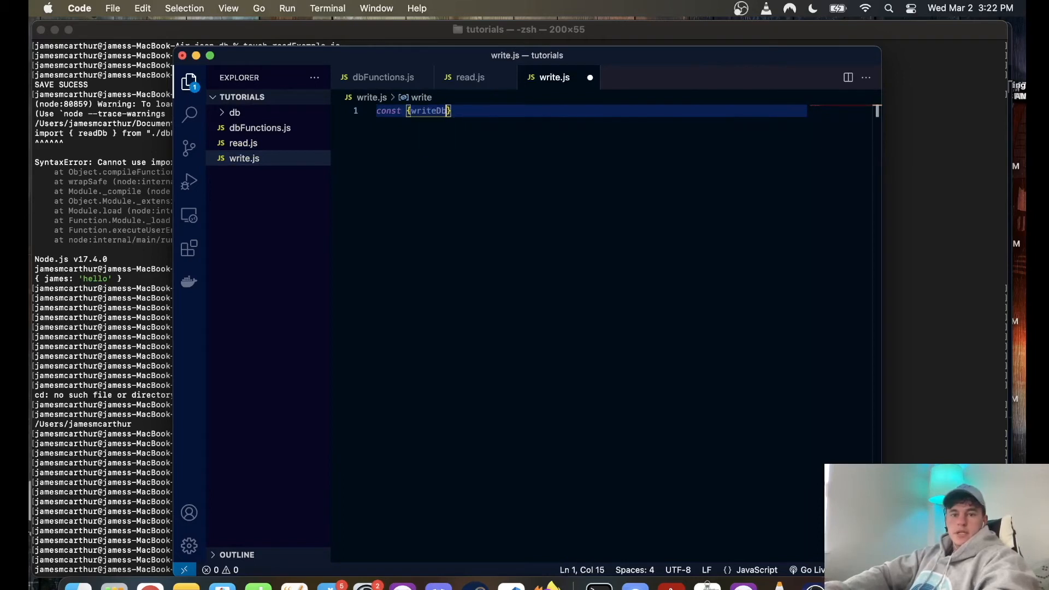
{"action": "type", "text": " = requ"}
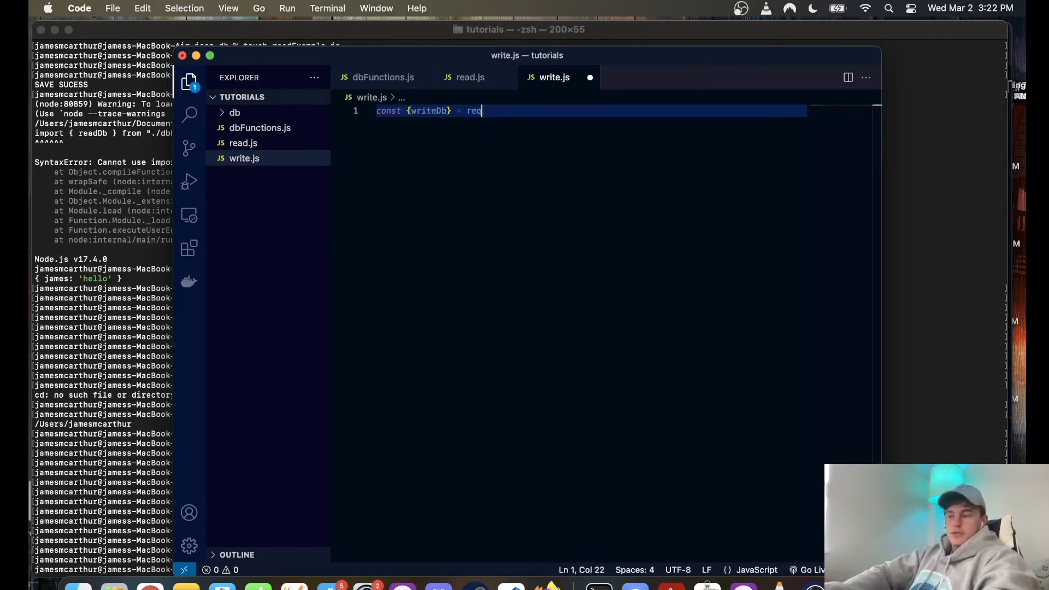
In write.js, import writeDb with const { writeDb } = require('./dbFunctions').
{"action": "key", "text": "Return"}
{"action": "type", "text": "('."}
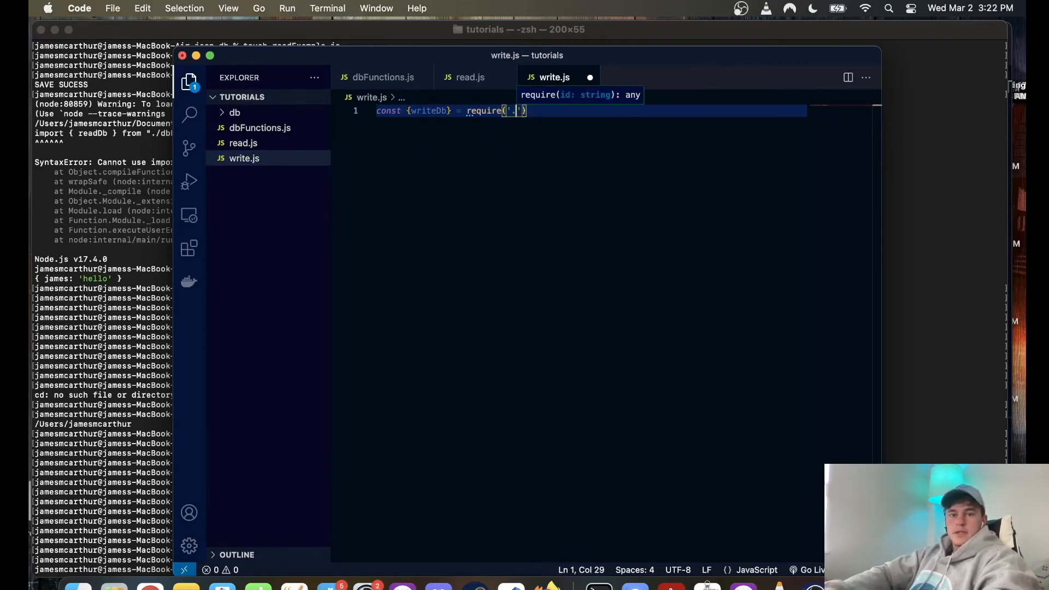
{"action": "type", "text": "/"}
{"action": "key", "text": "Down"}
{"action": "key", "text": "Return"}
{"action": "key", "text": "Right"}
{"action": "key", "text": "Right"}
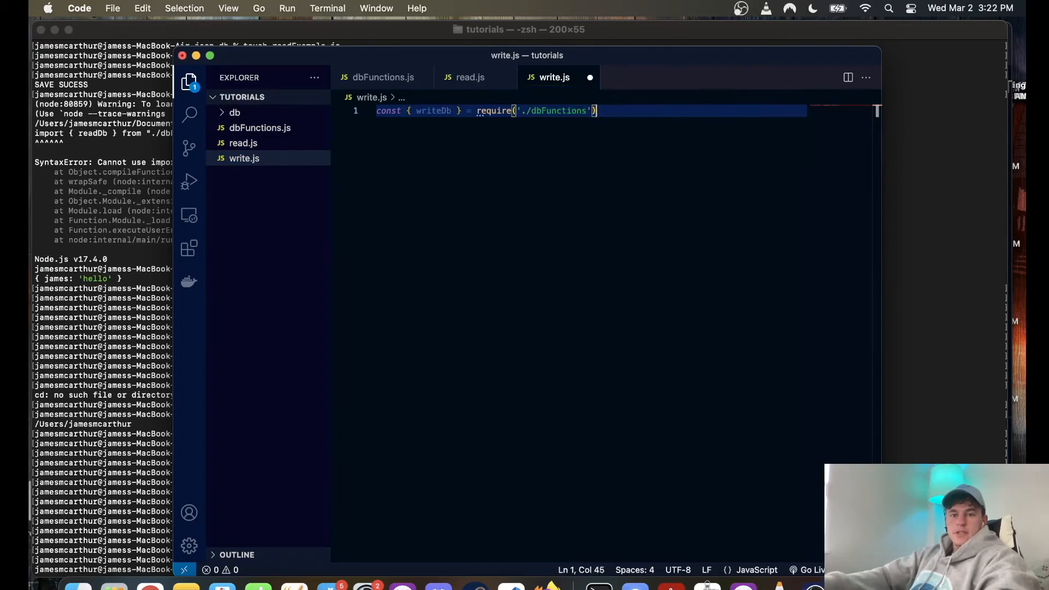
{"action": "key", "text": "Return"}
{"action": "key", "text": "Return"}
{"action": "type", "text": "const obkj"}
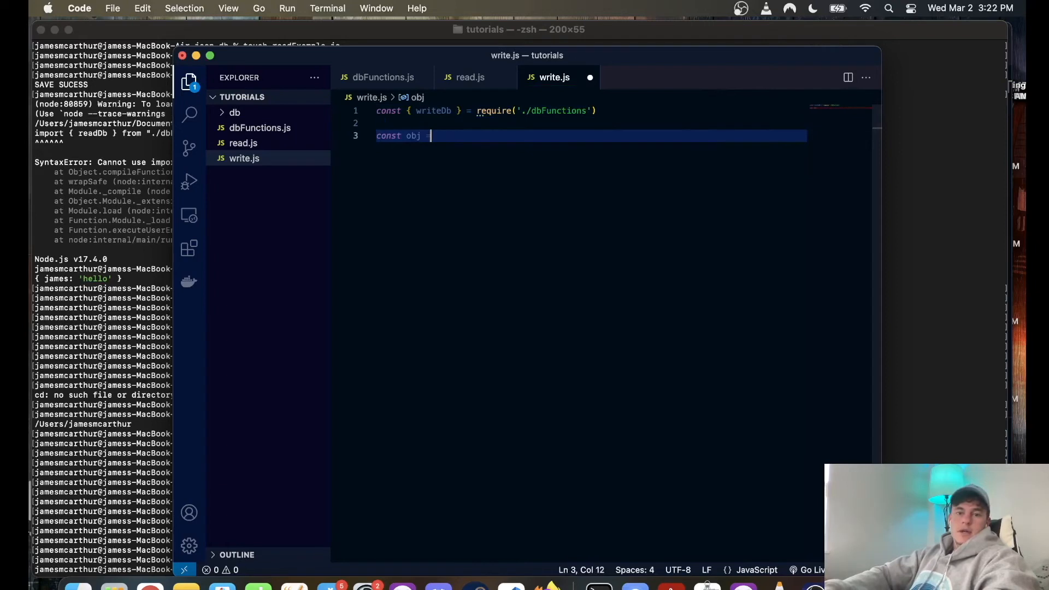
{"action": "type", "text": "{"}
Declare const obj with a james message property and call writeDb(obj).
{"action": "key", "text": "Return"}
{"action": "type", "text": "james:"}
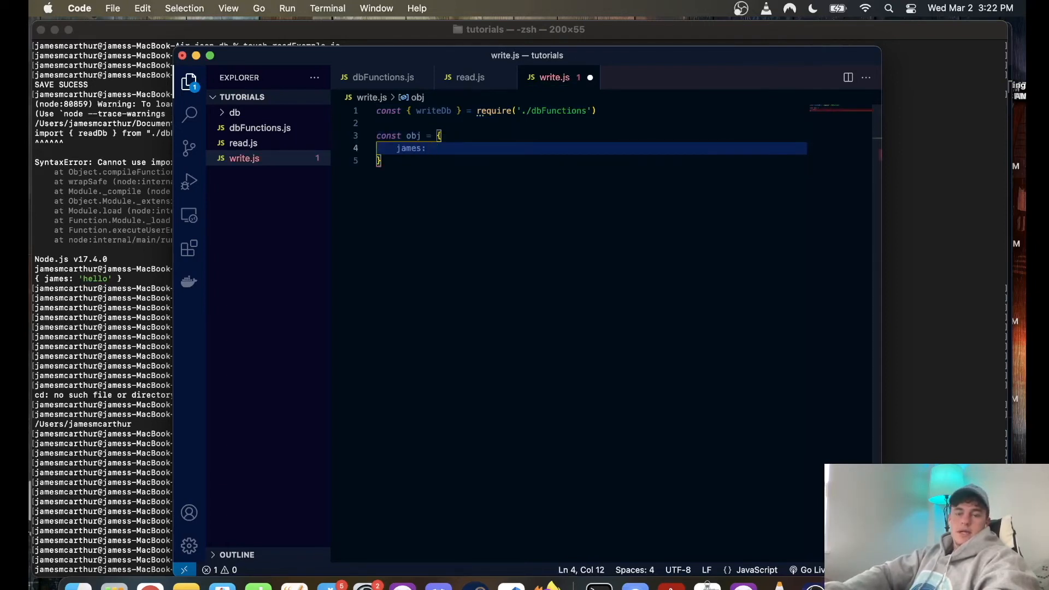
{"action": "type", "text": "He is "}
{"action": "type", "text": "'"}
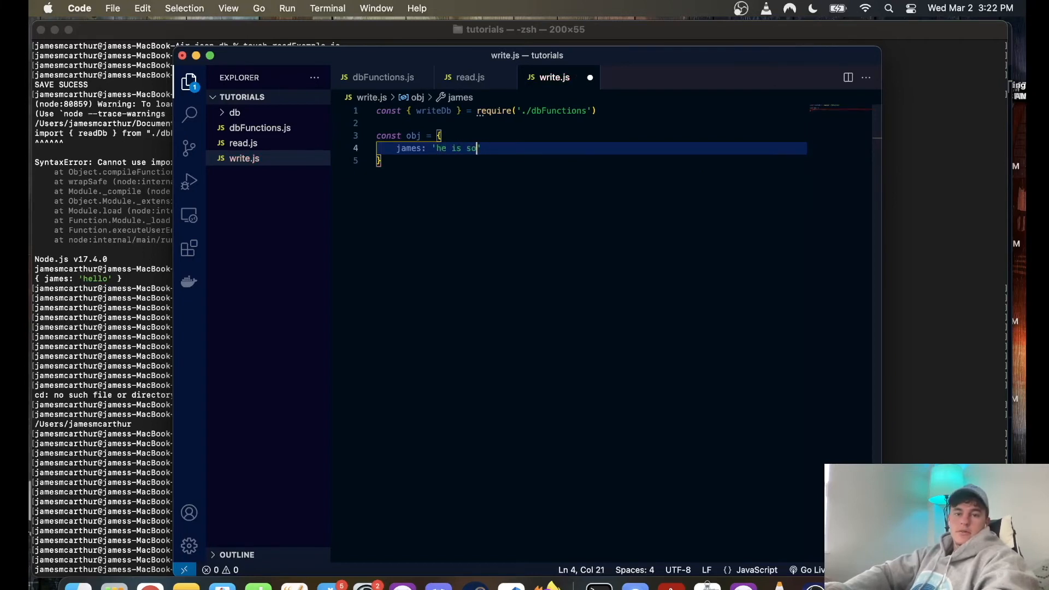
{"action": "type", "text": "l"}
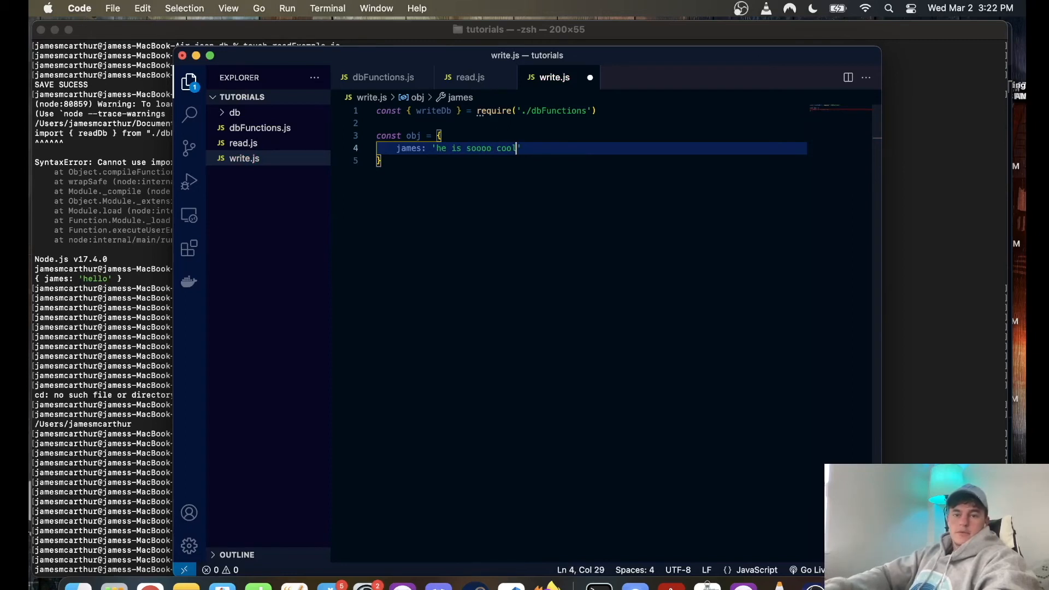
{"action": "type", "text": "o you should like and su"}
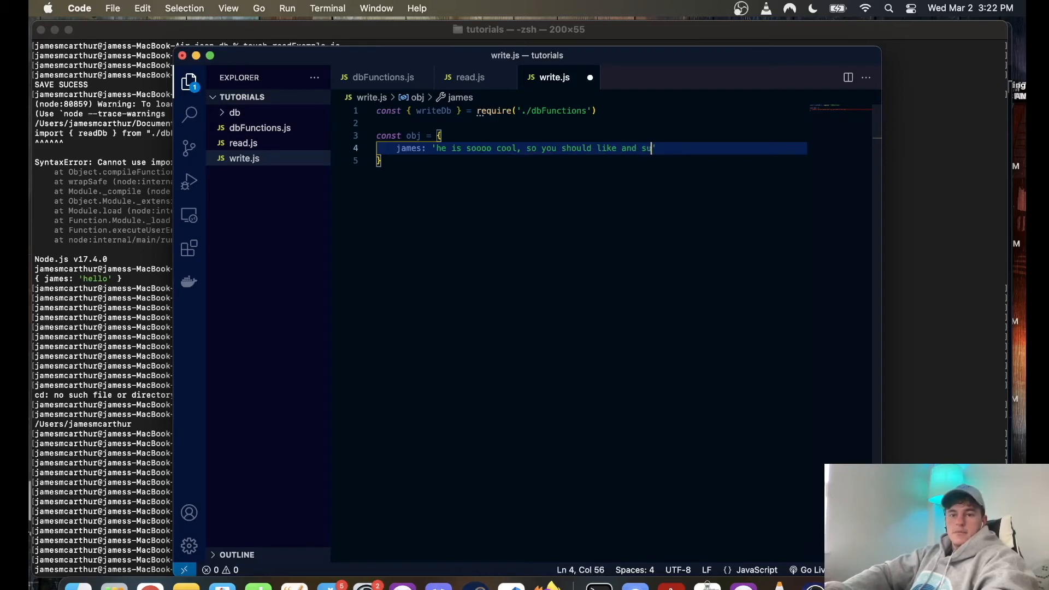
{"action": "type", "text": "b"}
{"action": "key", "text": "Down"}
{"action": "key", "text": "Return"}
{"action": "key", "text": "Return"}
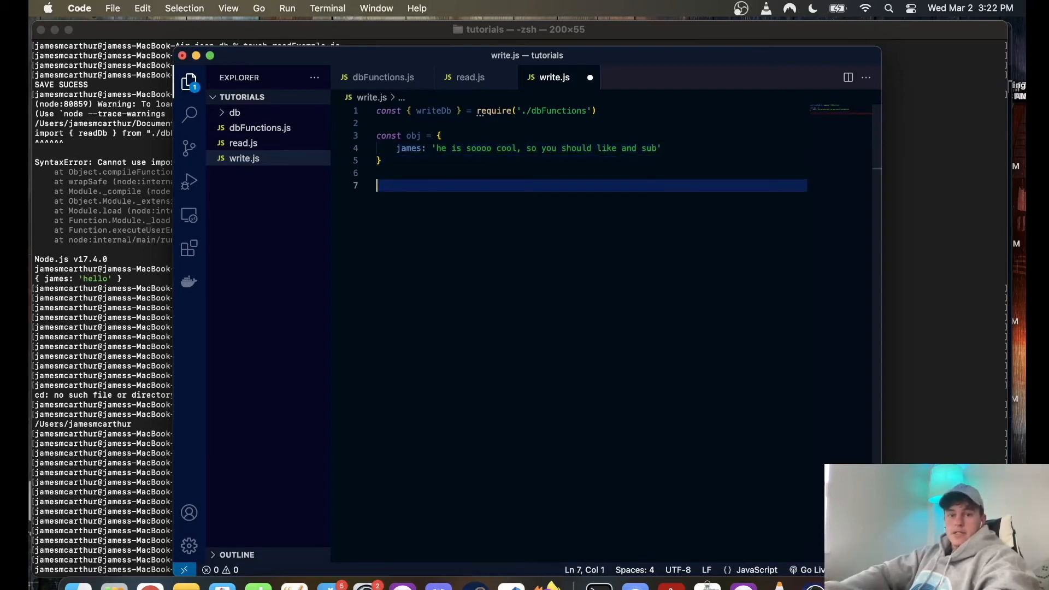
{"action": "type", "text": "writeDb("}
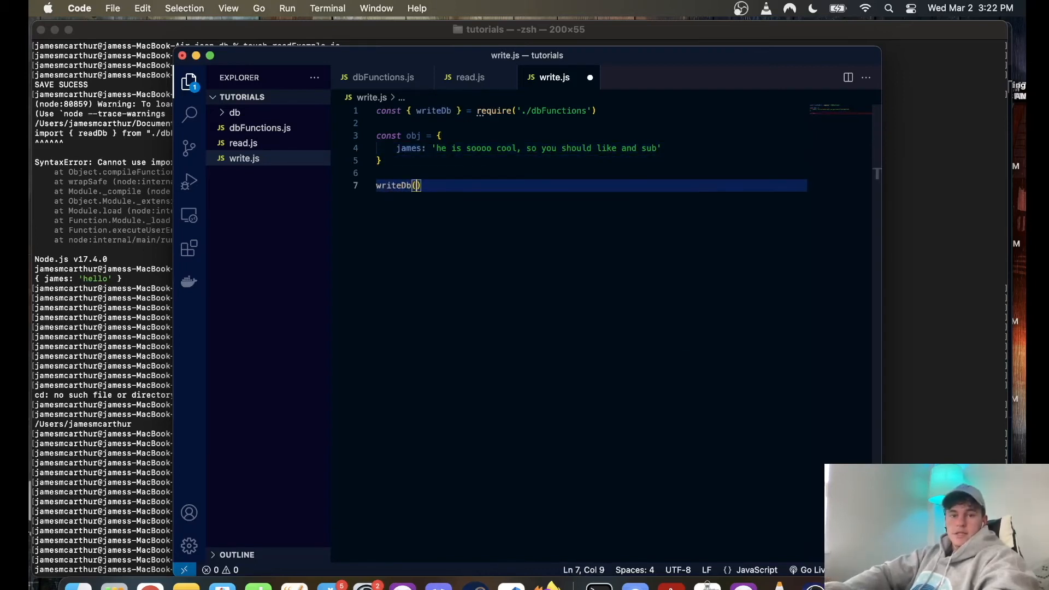
{"action": "type", "text": "o"}
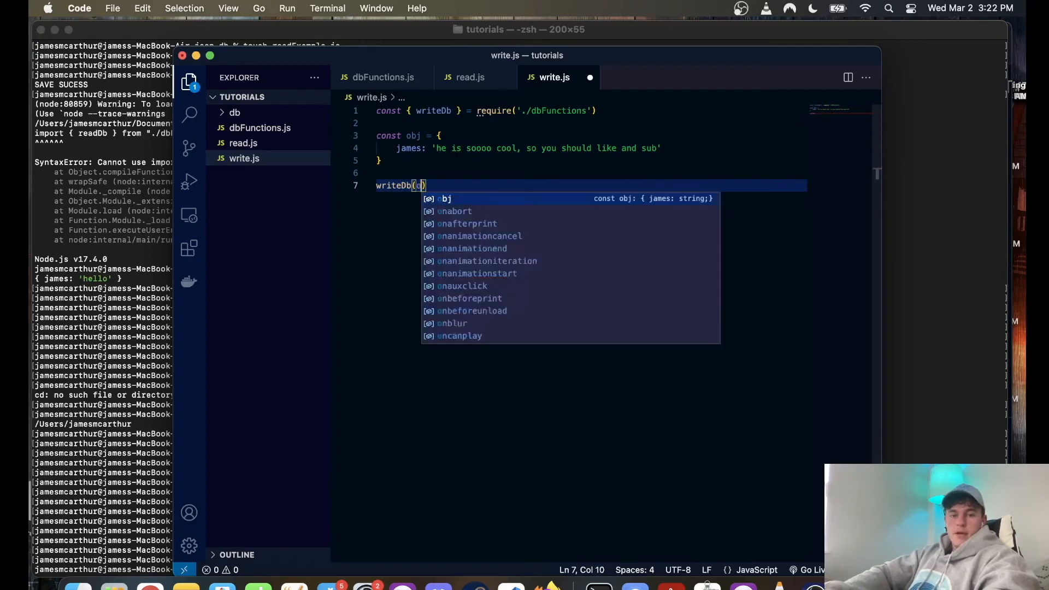
{"action": "type", "text": "bj"}
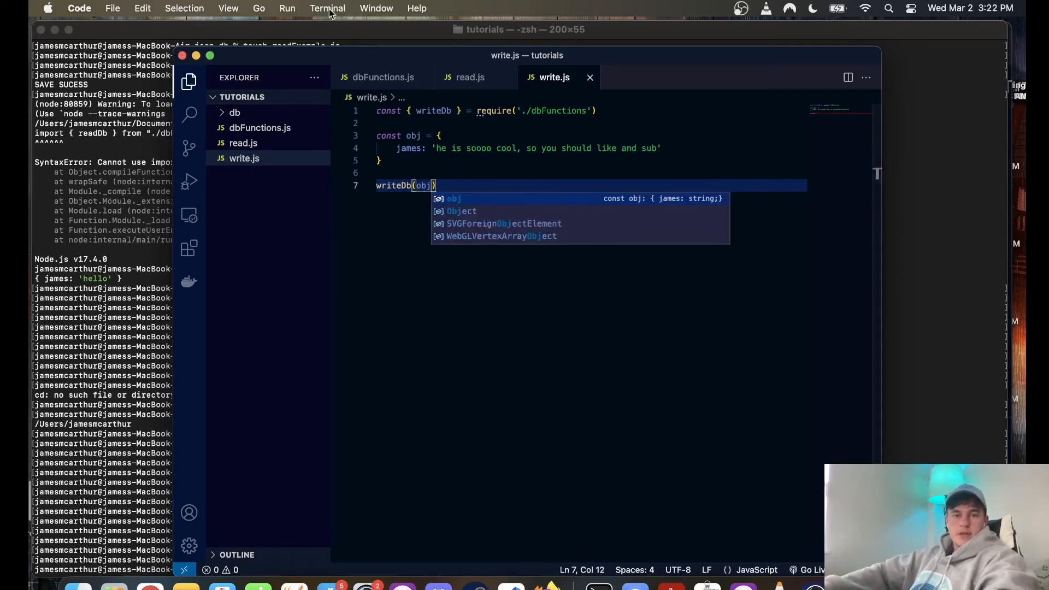
{"action": "left_click", "coordinate": [331, 12]}
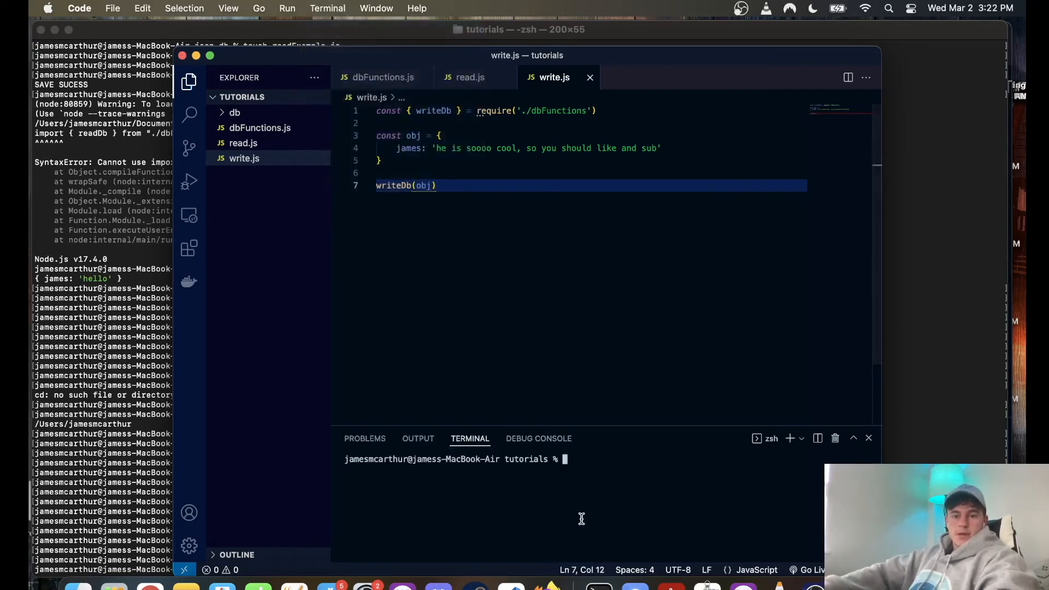
{"action": "type", "text": "node w"}
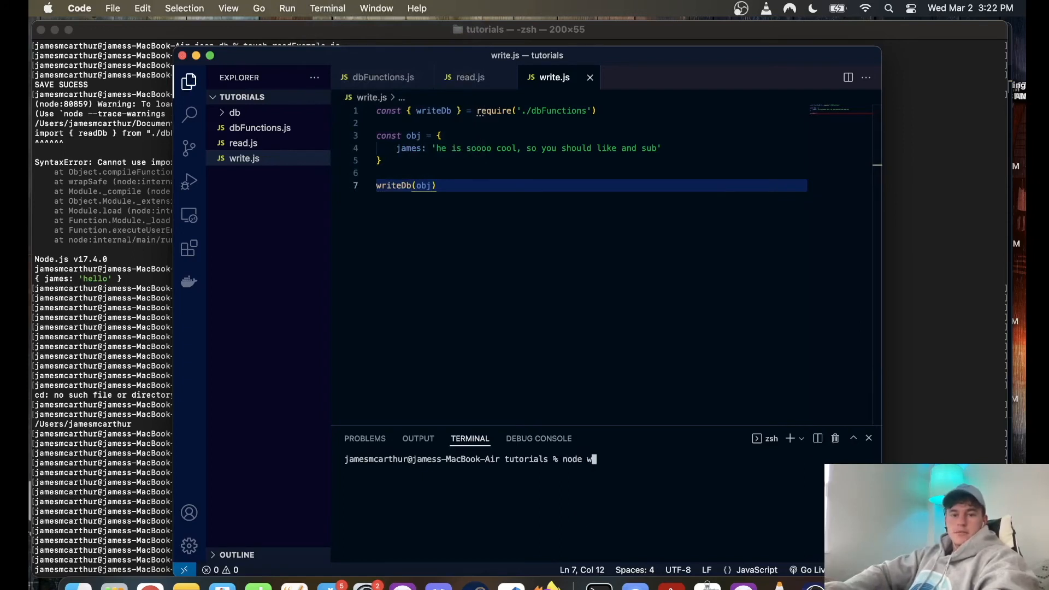
{"action": "type", "text": "rite.js"}
Run node write.js in a new terminal, which fails with 'TypeError: writeDb is not a function'.
{"action": "key", "text": "Return"}
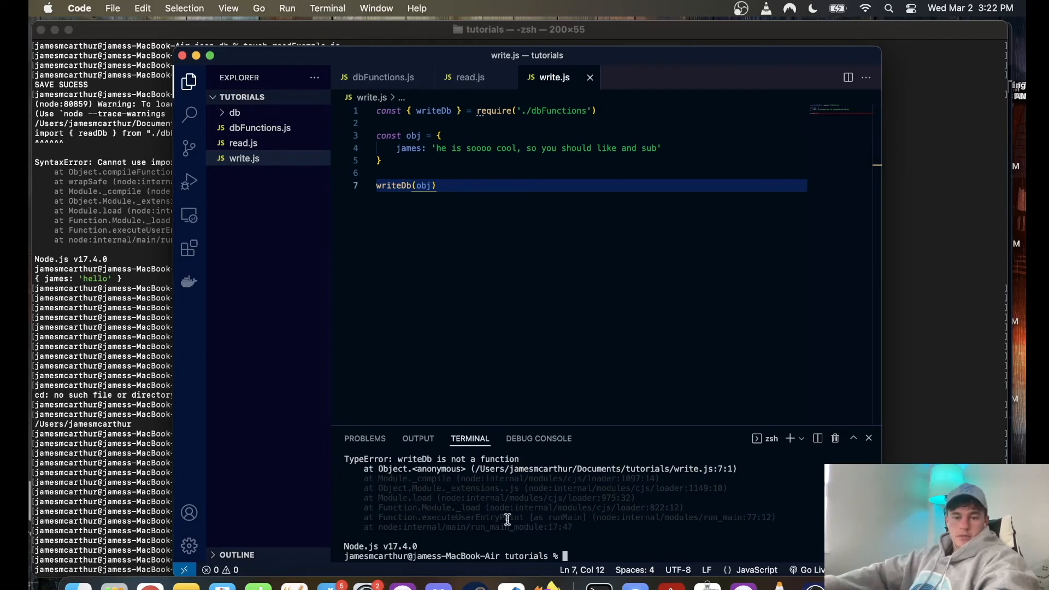
{"action": "scroll", "coordinate": [504, 519], "scroll_direction": "up", "scroll_amount": 3}
{"action": "scroll", "coordinate": [495, 523], "scroll_direction": "up", "scroll_amount": 1}
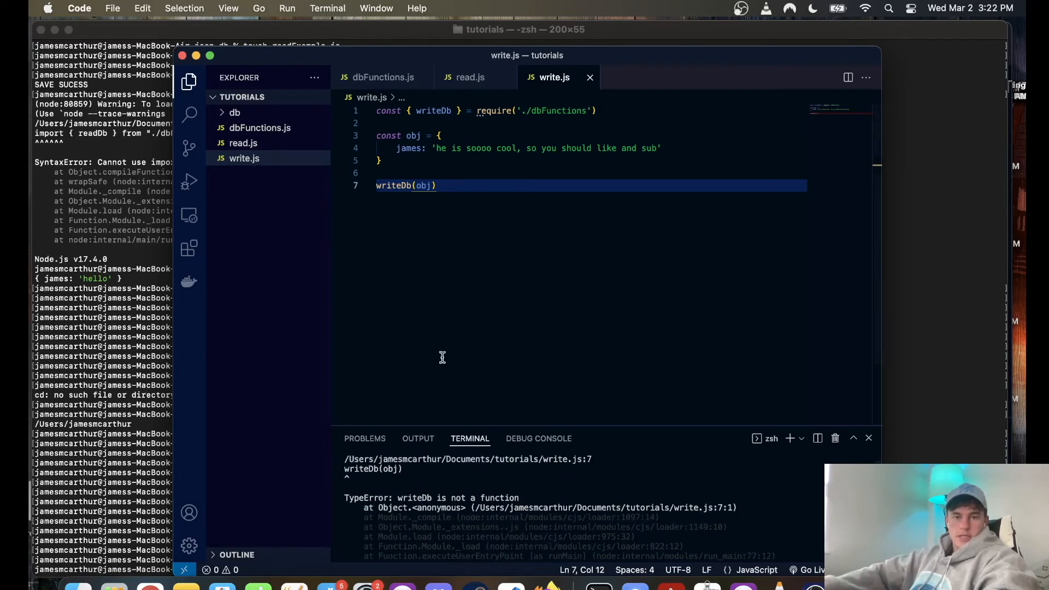
{"action": "left_click", "coordinate": [361, 80]}
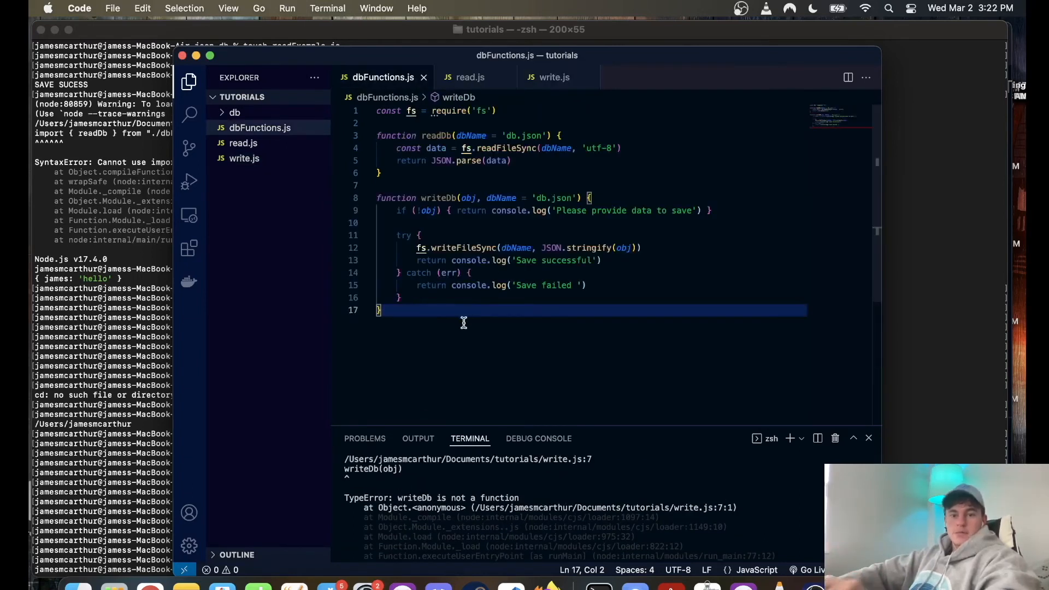
End dbFunctions.js with module.exports = { readDb, writeDb } and focus the terminal to rerun.
{"action": "key", "text": "Return"}
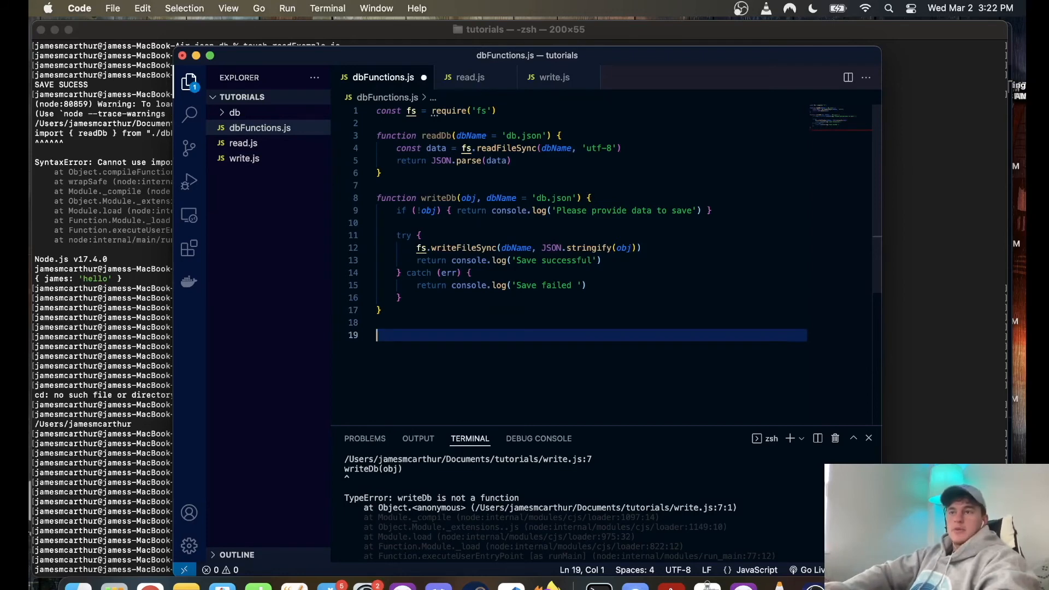
{"action": "type", "text": "mode"}
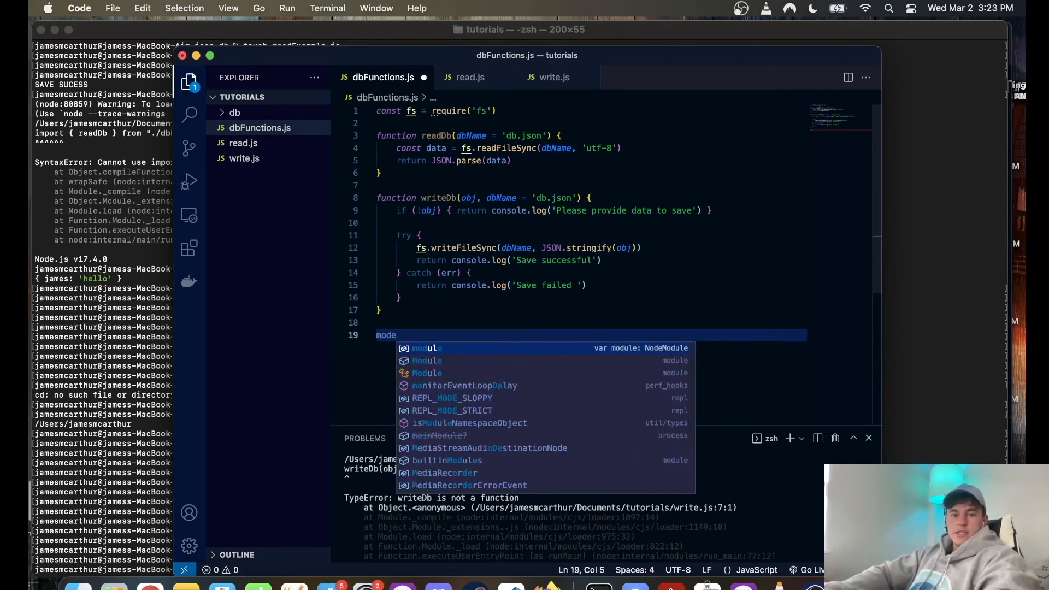
{"action": "key", "text": "Tab"}
{"action": "type", "text": ".expor"}
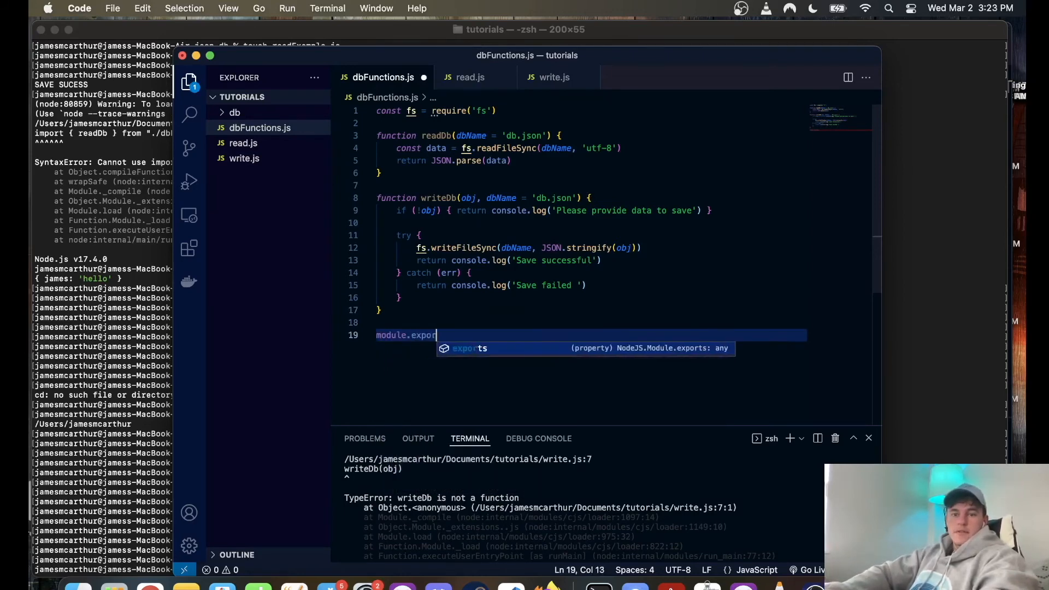
{"action": "type", "text": "ts ="}
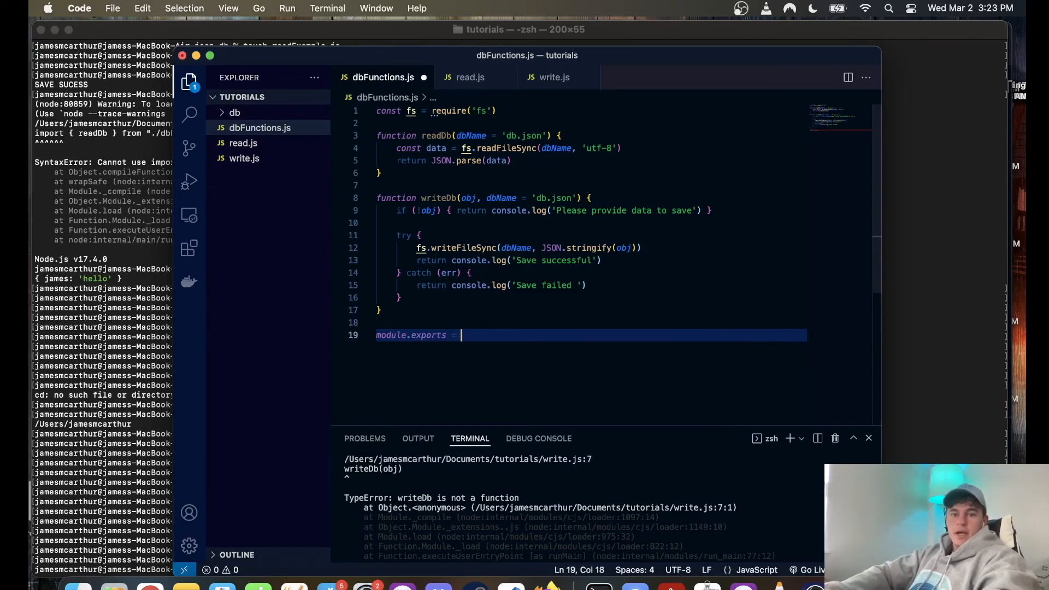
{"action": "type", "text": " {re"}
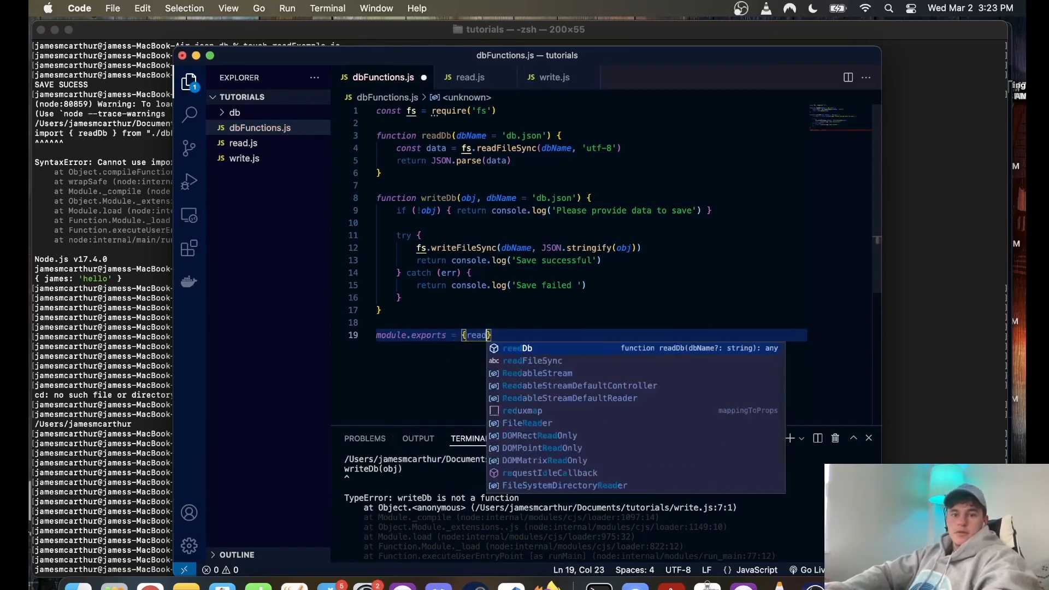
{"action": "type", "text": "ad,"}
{"action": "type", "text": "d"}
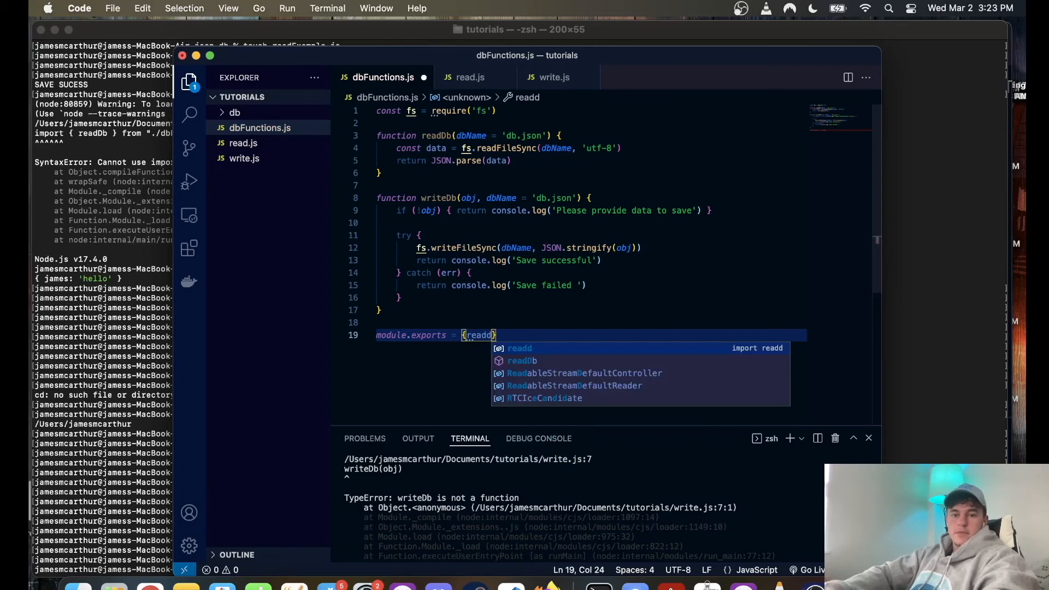
{"action": "key", "text": "Down"}
{"action": "key", "text": "Return"}
{"action": "type", "text": ", write"}
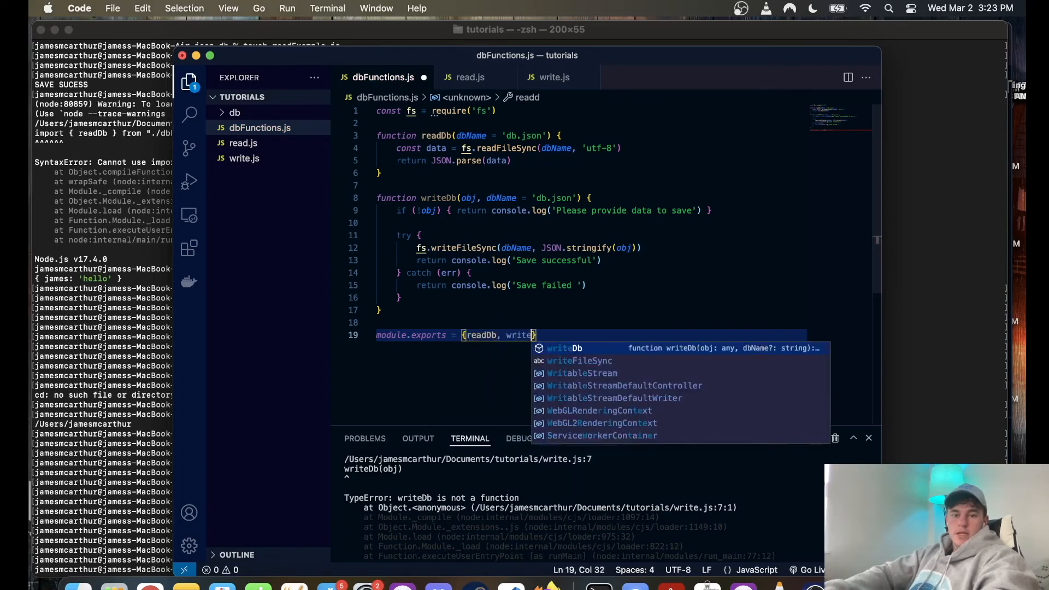
{"action": "key", "text": "Return"}
{"action": "left_click", "coordinate": [465, 334]}
{"action": "left_click", "coordinate": [549, 335]}
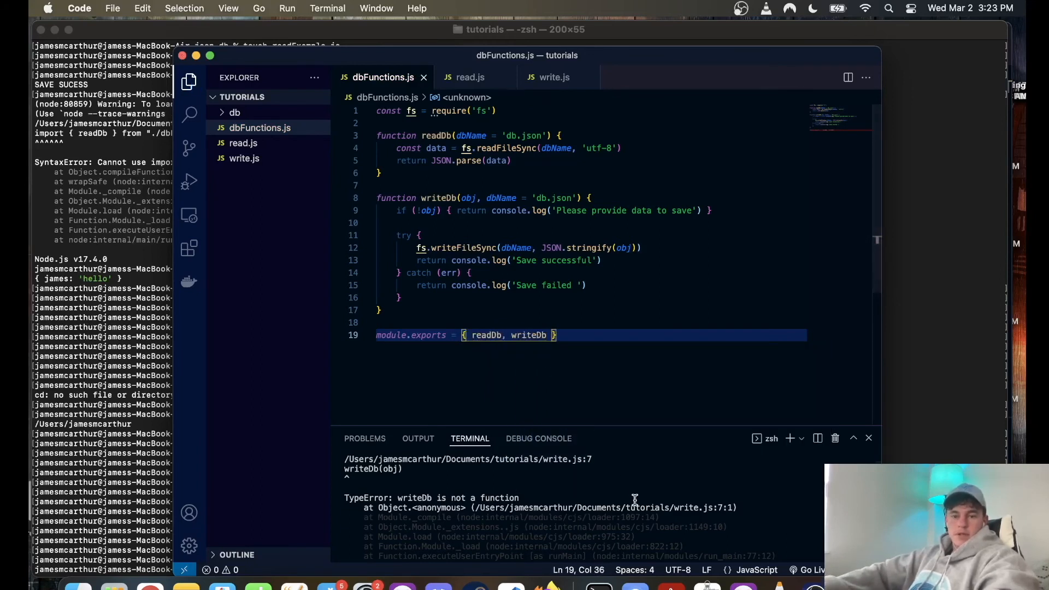
{"action": "scroll", "coordinate": [639, 513], "scroll_direction": "down", "scroll_amount": 2}
Rerun node write.js, check db.json holds the james message, then run node read.js to print it.
{"action": "key", "text": "Return"}
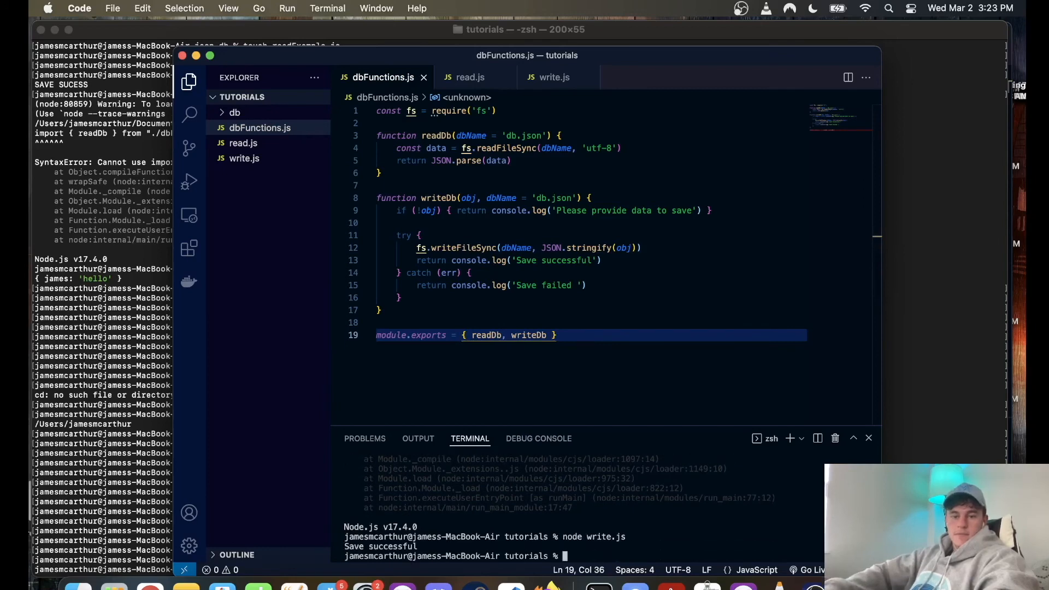
{"action": "left_click", "coordinate": [244, 128]}
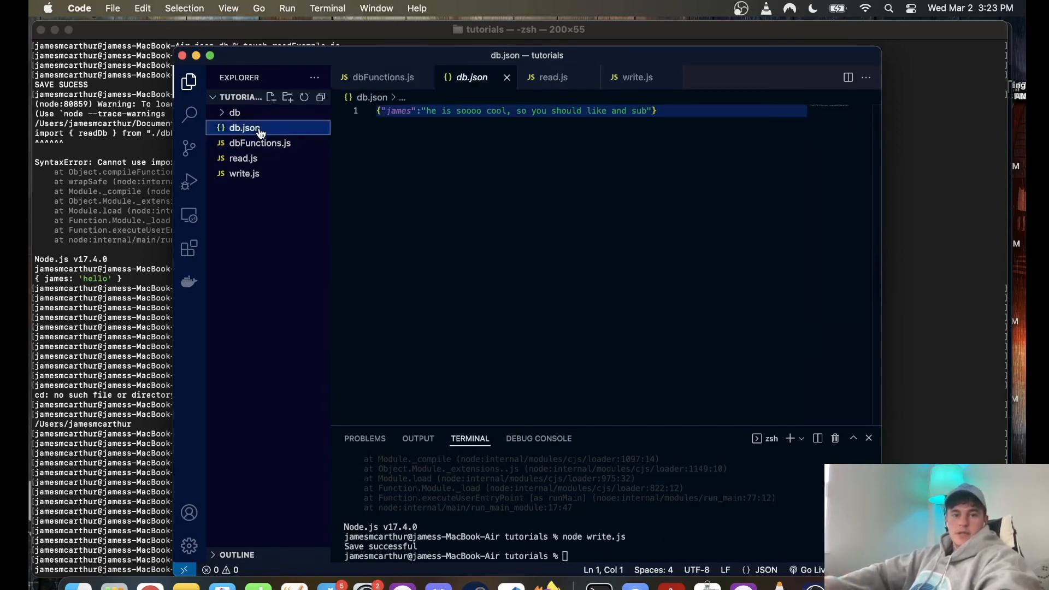
{"action": "triple_click", "coordinate": [513, 128]}
{"action": "type", "text": "node read.js"}
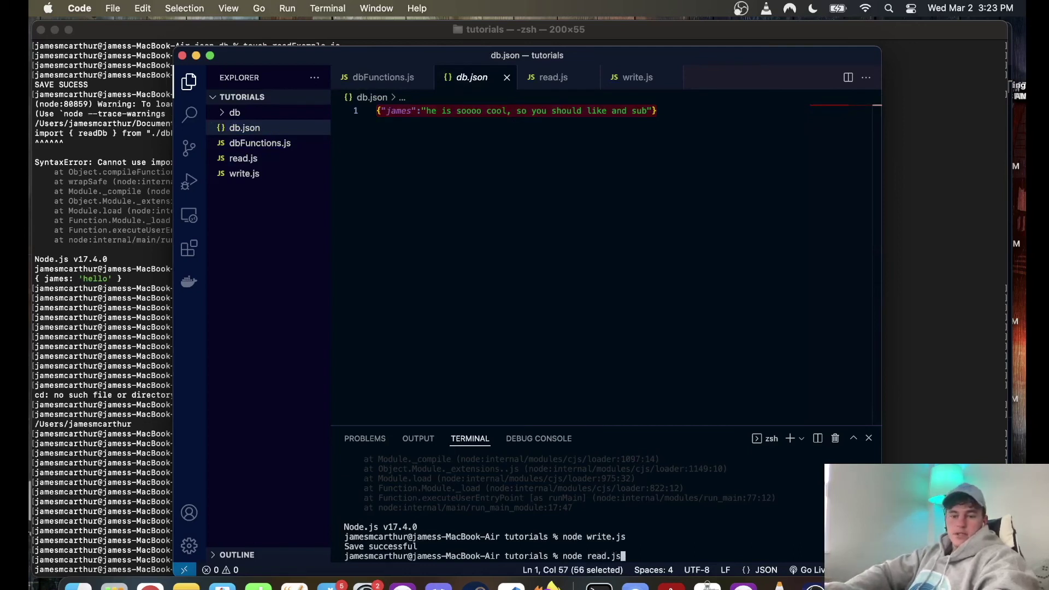
{"action": "key", "text": "Return"}
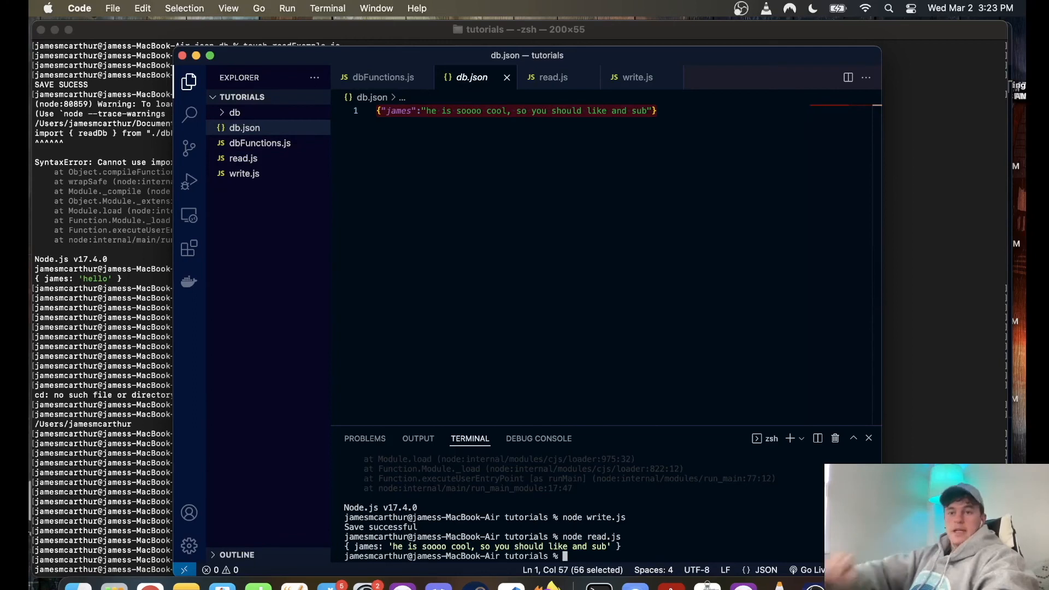
{"action": "left_click", "coordinate": [642, 296]}
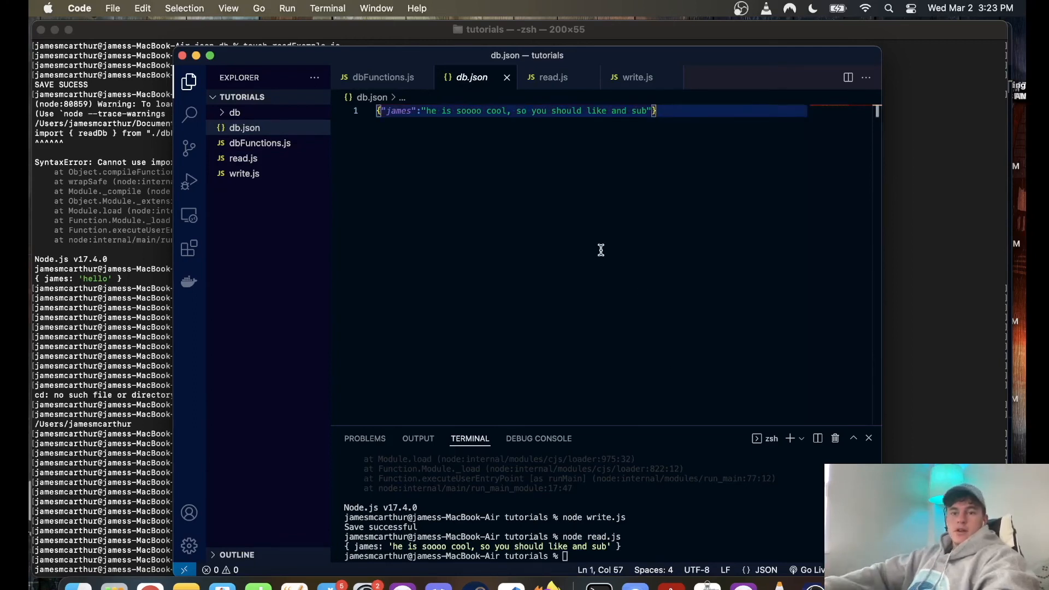